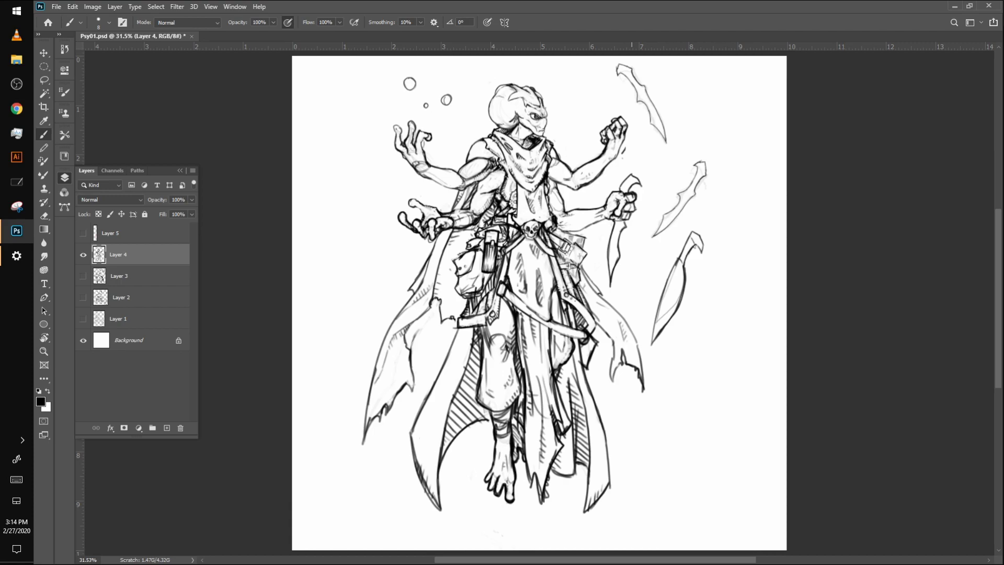
Refine the blade outline of the lowest floating knife beside the figure
drag(680, 264, 684, 290)
drag(690, 251, 676, 310)
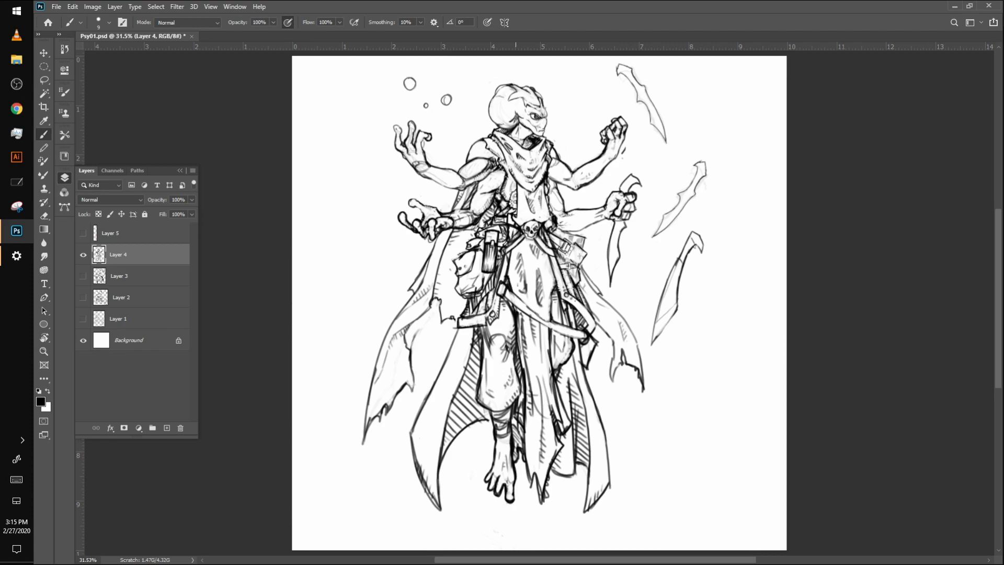
Fade and redraw the raised finger of the figure's lower-left hand, then touch up a fold in the central hanging cloth
scroll(528, 315, up, 6)
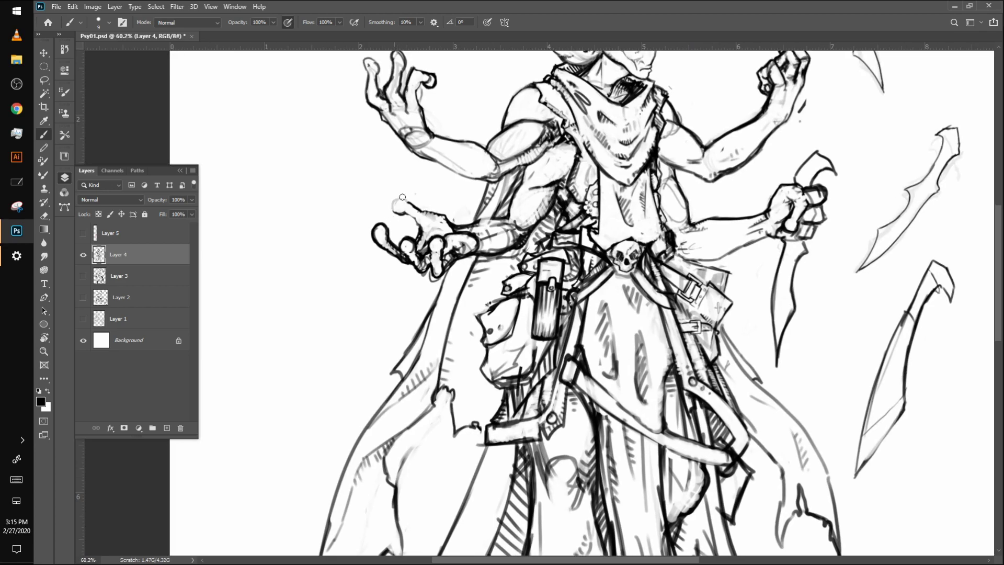
key(bracketright)
key(bracketright)
mouse_move(398, 202)
mouse_down()
mouse_move(431, 215)
mouse_move(439, 196)
mouse_up()
key(bracketleft)
key(bracketleft)
key(bracketleft)
key(ctrl+z)
mouse_move(453, 225)
mouse_down()
mouse_move(417, 202)
mouse_move(422, 227)
mouse_move(415, 207)
mouse_move(448, 221)
mouse_move(429, 206)
mouse_up()
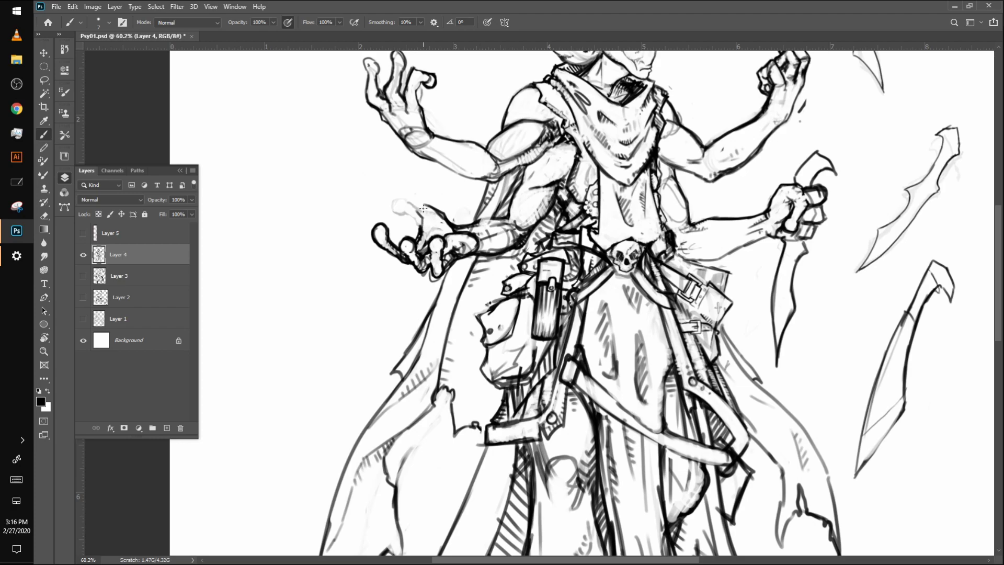
mouse_move(420, 230)
mouse_down()
mouse_move(390, 206)
mouse_move(401, 198)
mouse_move(446, 222)
mouse_move(427, 214)
mouse_move(452, 215)
mouse_move(434, 216)
mouse_up()
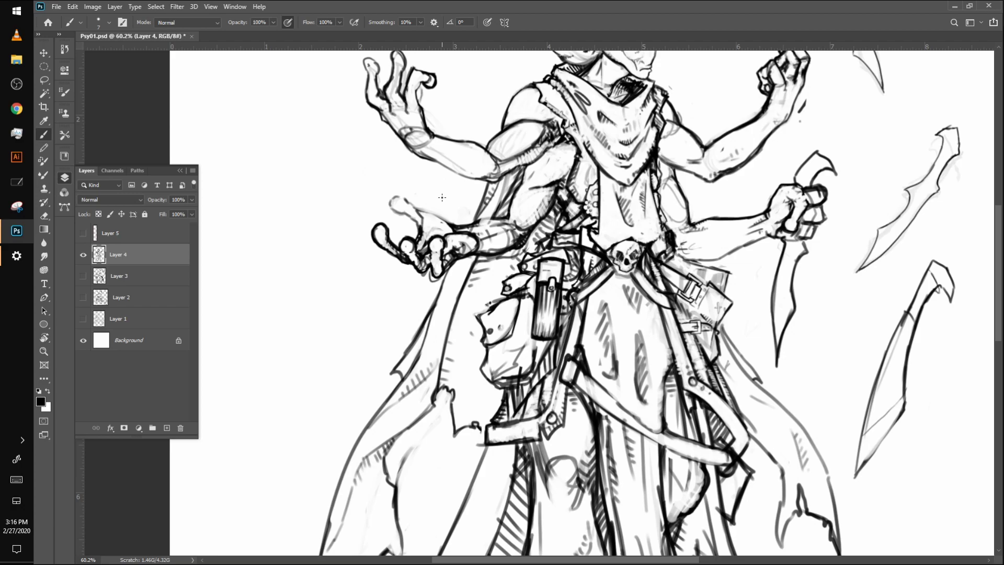
key(ctrl+0)
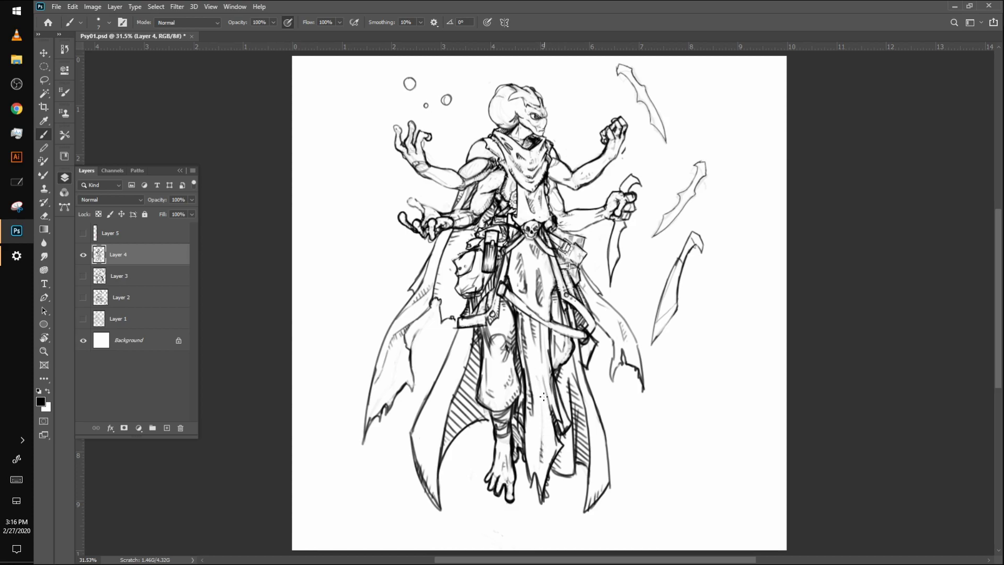
drag(542, 395, 542, 453)
Add a new layer above Layer 4 and set the foreground colour to bright red
click(167, 428)
click(42, 402)
drag(160, 159, 230, 88)
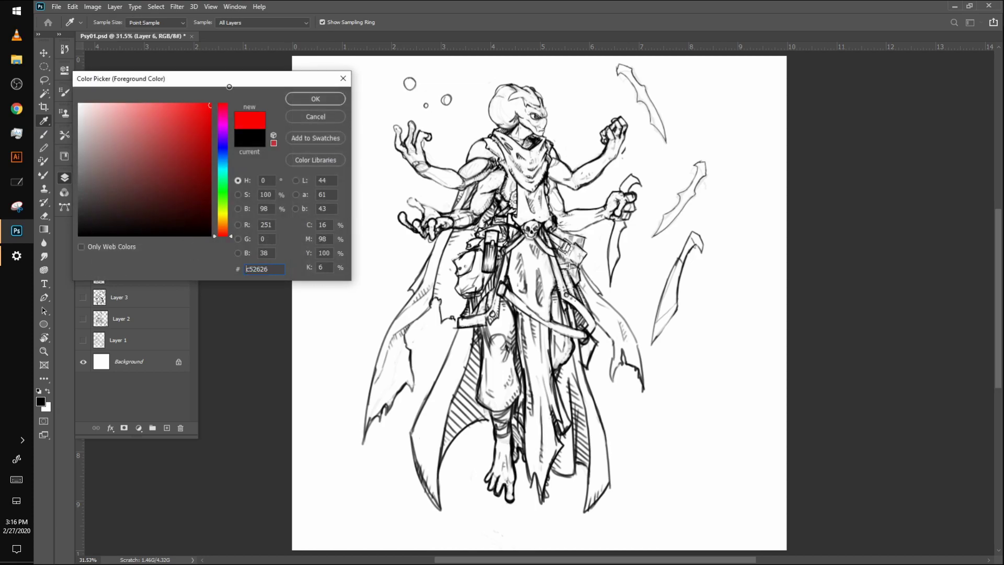
click(335, 98)
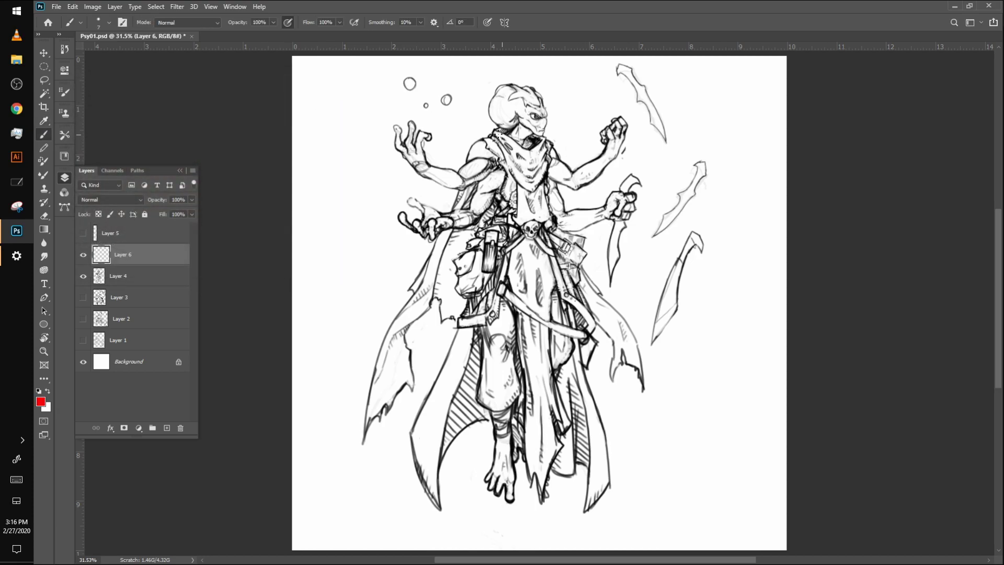
Sketch loose red arcs sweeping outward from both shoulders and past the raised fist
mouse_move(498, 136)
mouse_down()
mouse_move(402, 185)
mouse_move(311, 321)
mouse_up()
drag(380, 213, 411, 200)
drag(550, 152, 734, 233)
mouse_move(660, 165)
mouse_down()
mouse_move(708, 314)
mouse_move(706, 243)
mouse_up()
drag(628, 126, 691, 343)
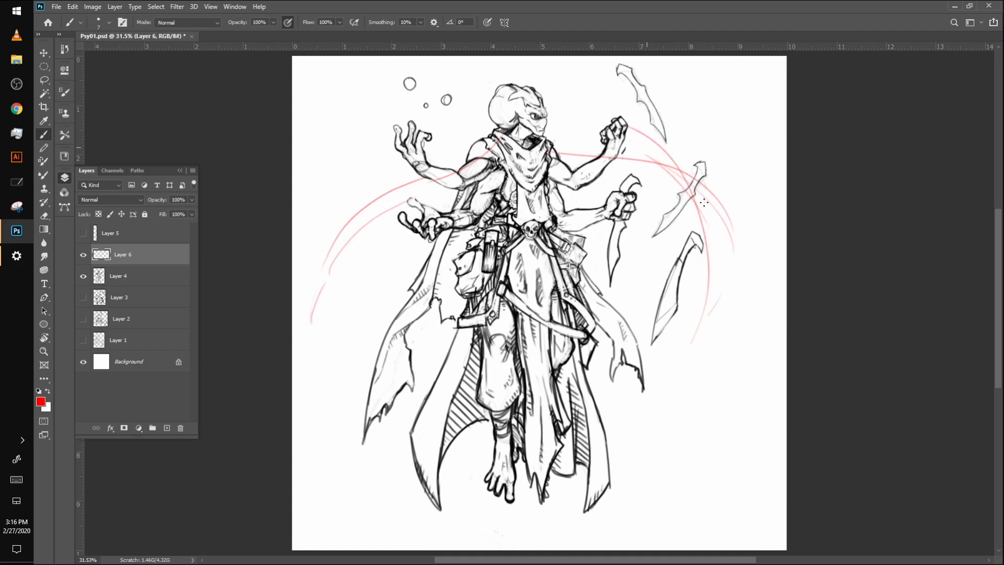
Build up more red arcs curving down and outward along both sides of the figure from shoulders to lower cloak
drag(571, 155, 702, 382)
drag(629, 216, 689, 417)
drag(496, 143, 391, 384)
drag(466, 156, 373, 371)
drag(424, 178, 331, 373)
mouse_move(565, 174)
mouse_down()
mouse_move(593, 200)
mouse_move(713, 387)
mouse_up()
drag(617, 223, 701, 320)
drag(550, 180, 691, 299)
drag(624, 256, 720, 400)
mouse_move(610, 247)
mouse_down()
mouse_move(719, 347)
mouse_move(711, 373)
mouse_up()
mouse_move(486, 154)
mouse_down()
mouse_move(336, 278)
mouse_move(301, 357)
mouse_move(321, 411)
mouse_up()
drag(410, 229, 315, 310)
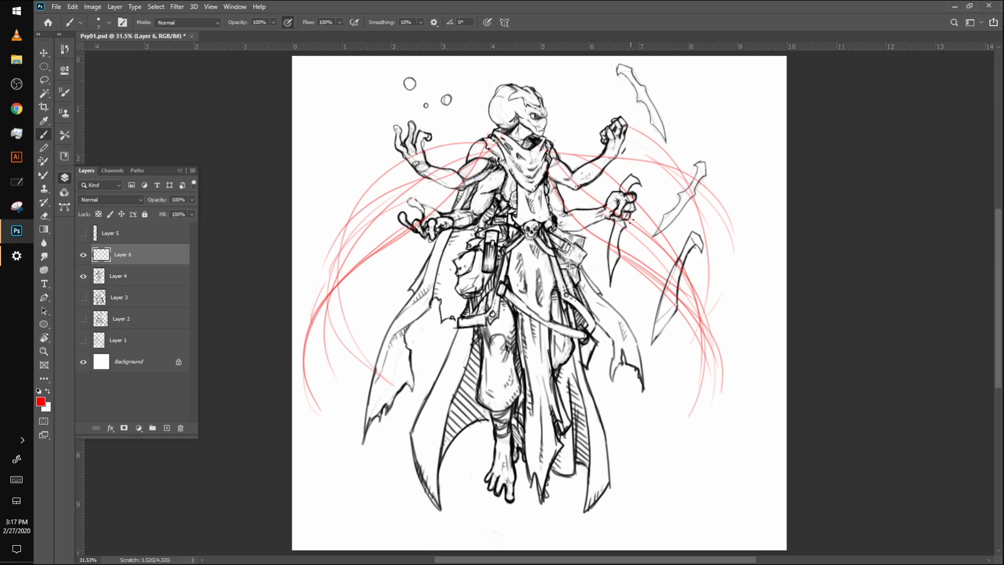
Erase the upper red arcs on both sides, keeping the lower sweeping curves
mouse_move(471, 139)
mouse_down()
mouse_move(351, 225)
mouse_move(323, 258)
mouse_up()
drag(381, 211, 339, 254)
mouse_move(609, 154)
mouse_down()
mouse_move(609, 182)
mouse_move(702, 238)
mouse_move(681, 184)
mouse_up()
mouse_move(759, 230)
mouse_down()
mouse_move(613, 146)
mouse_move(631, 211)
mouse_move(707, 254)
mouse_up()
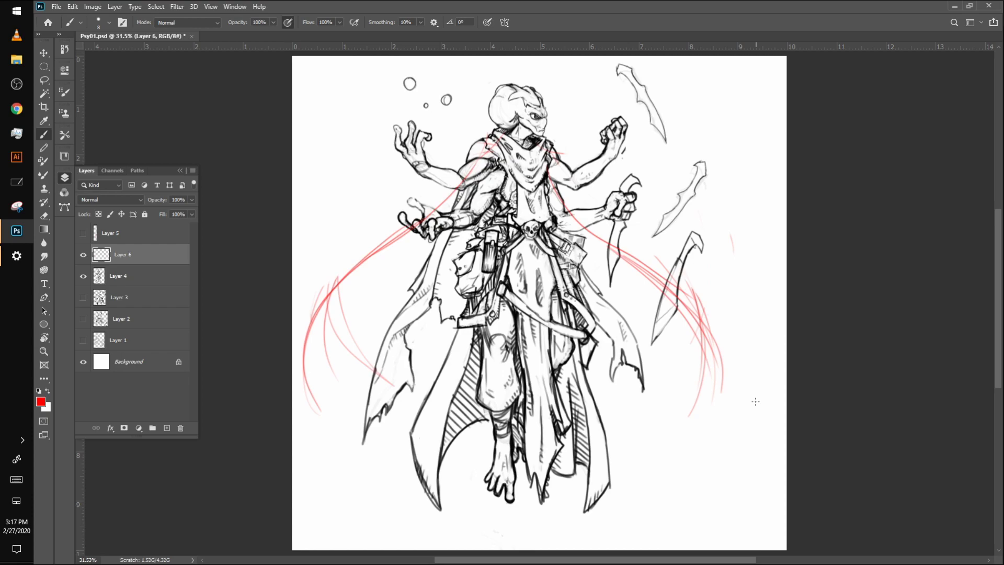
Make Layer 4 active and hide the red sketch on Layer 6
click(125, 275)
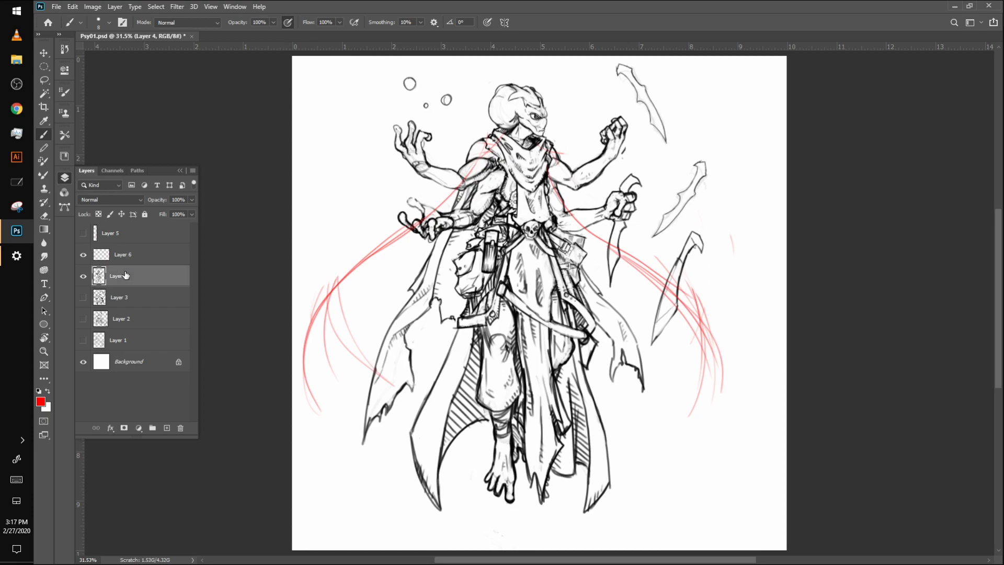
click(83, 255)
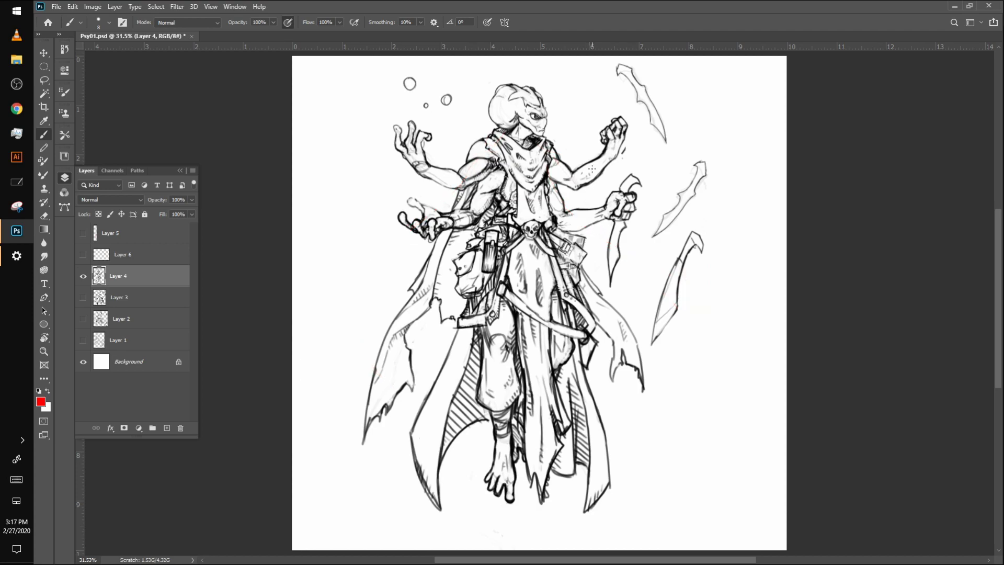
Reduce the brush size, touch up the linework beside the scarf, and reset the foreground colour to black
scroll(592, 168, up, 5)
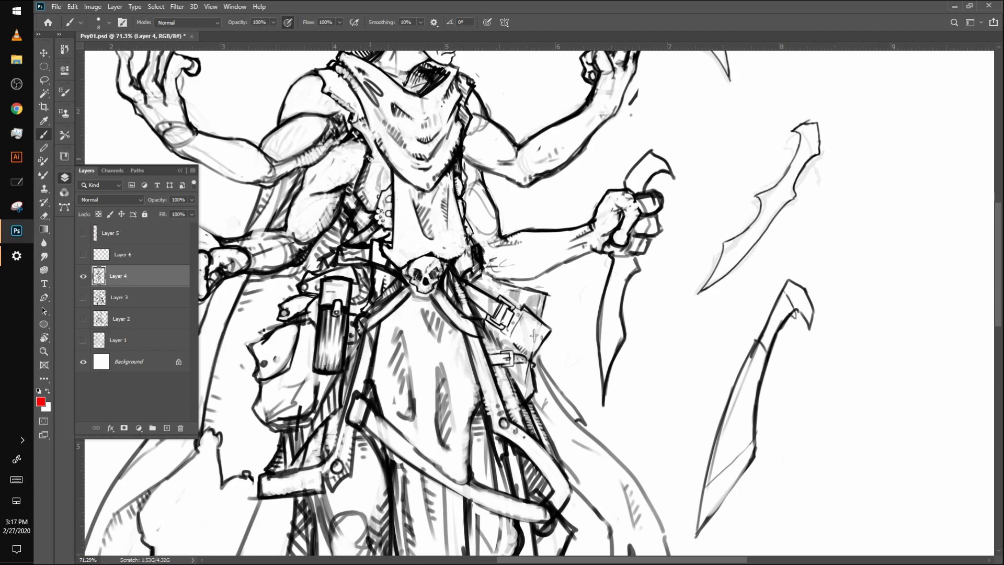
key(bracketleft)
key(bracketleft)
key(bracketleft)
drag(354, 177, 353, 179)
key(d)
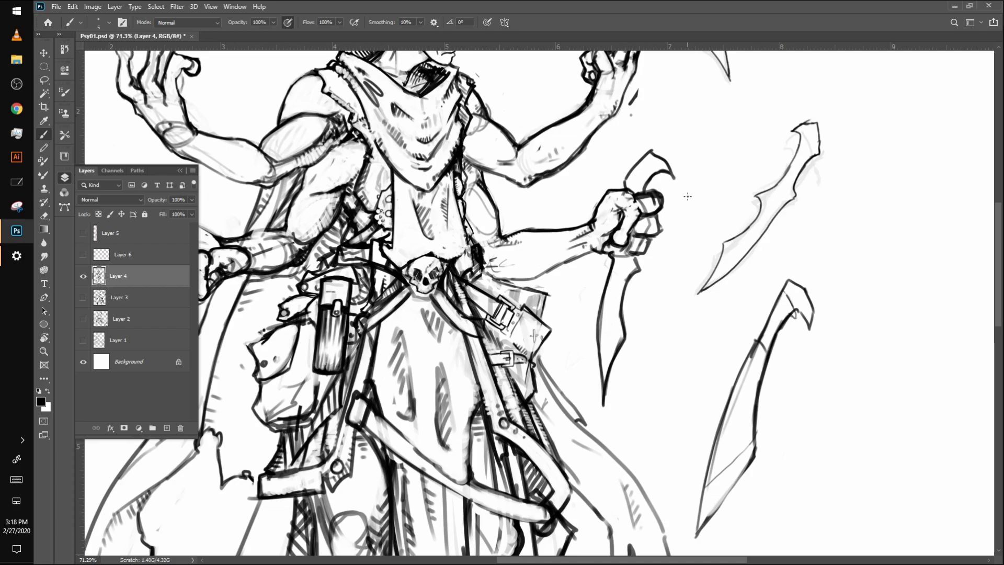
Redraw the fingers gripping the knife, undoing unwanted strokes, and add rivet details to the end of the knife handle
mouse_move(671, 190)
mouse_down()
mouse_move(642, 201)
mouse_move(663, 172)
mouse_move(639, 195)
mouse_move(659, 195)
mouse_move(659, 208)
mouse_move(655, 199)
mouse_move(655, 208)
mouse_move(680, 179)
mouse_move(672, 212)
mouse_move(655, 234)
mouse_up()
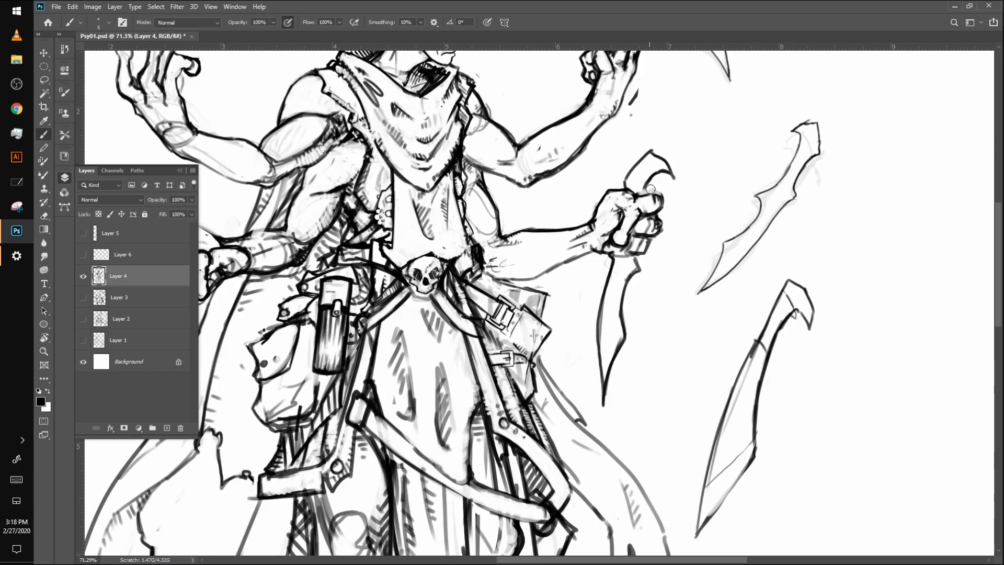
key(ctrl+z)
key(ctrl+z)
key(ctrl+z)
key(ctrl+z)
key(ctrl+z)
key(ctrl+z)
mouse_move(656, 192)
mouse_down()
mouse_move(649, 197)
mouse_move(658, 195)
mouse_move(663, 209)
mouse_move(649, 220)
mouse_move(664, 227)
mouse_move(637, 255)
mouse_move(628, 235)
mouse_move(650, 255)
mouse_move(656, 217)
mouse_up()
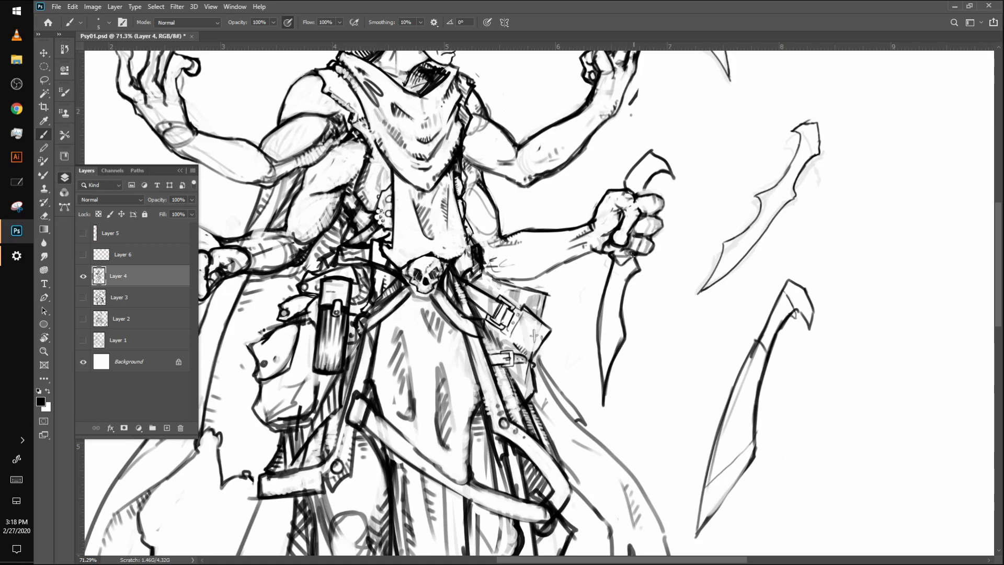
mouse_move(636, 179)
mouse_down()
mouse_move(649, 163)
mouse_move(641, 178)
mouse_up()
key(ctrl+0)
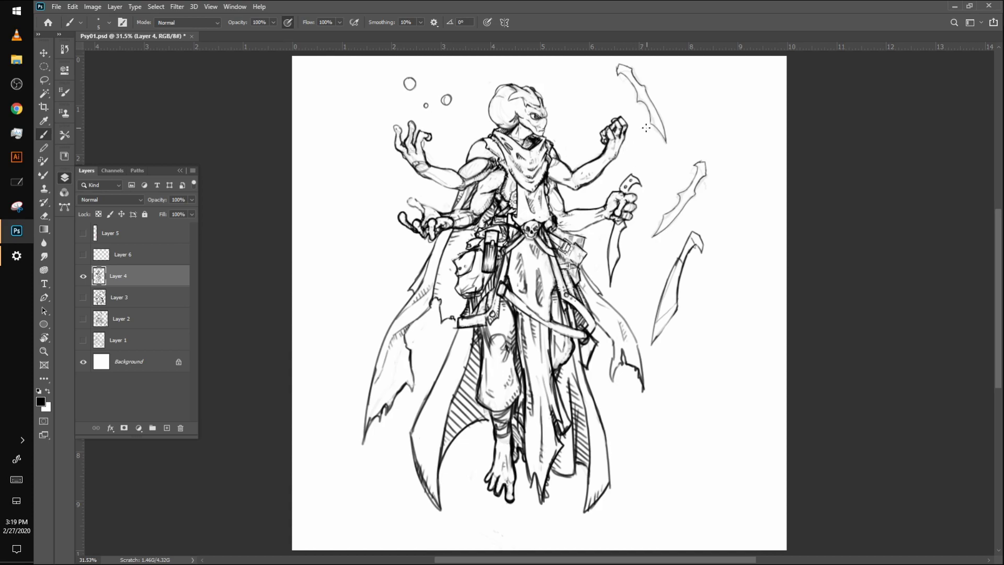
Clean up the finger outlines of the figure's raised upper-left hand using a smaller brush
scroll(646, 128, up, 5)
scroll(647, 128, up, 3)
scroll(646, 128, up, 3)
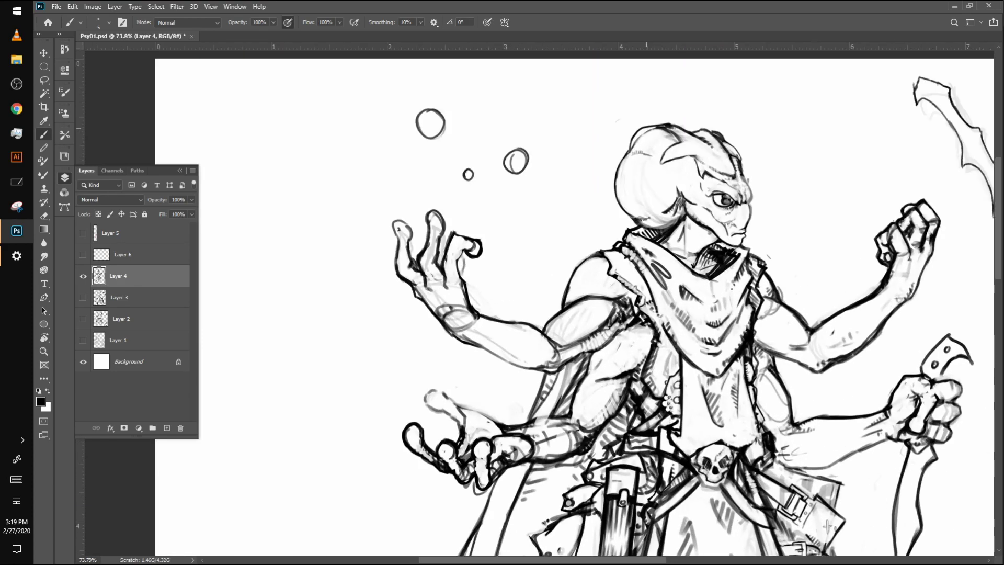
mouse_move(398, 238)
mouse_down()
mouse_move(398, 220)
mouse_move(410, 241)
mouse_up()
key(bracketleft)
key(bracketleft)
key(bracketleft)
key(bracketleft)
key(bracketleft)
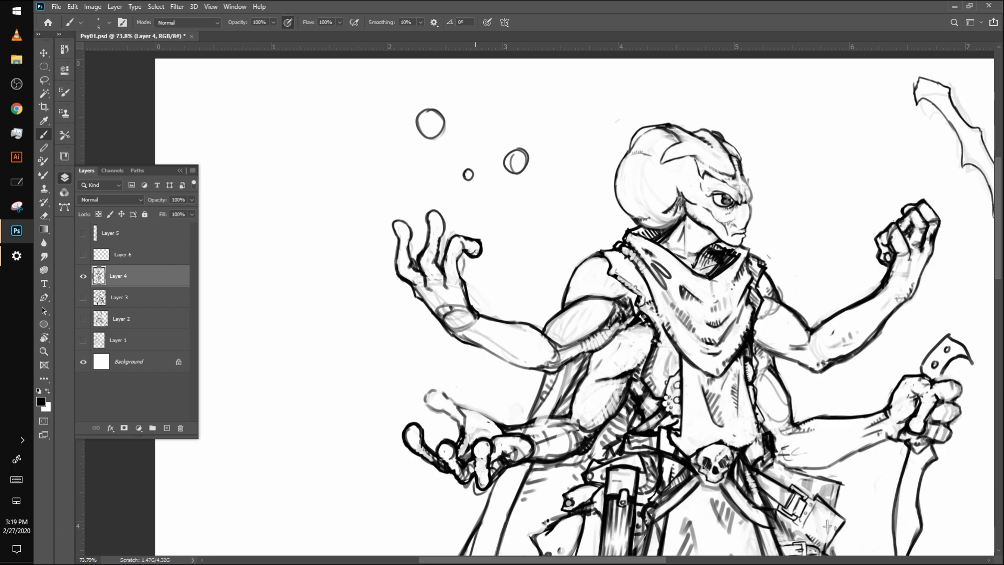
drag(461, 241, 475, 239)
Add short hatching strokes around the elbow of the upper-left arm and touch up the forearm below it
drag(557, 344, 564, 351)
drag(562, 341, 572, 350)
mouse_move(572, 340)
mouse_down()
mouse_move(581, 346)
mouse_move(560, 344)
mouse_up()
drag(562, 338, 568, 343)
drag(569, 338, 574, 342)
drag(576, 336, 581, 341)
drag(582, 334, 551, 372)
drag(552, 366, 559, 372)
drag(560, 363, 563, 369)
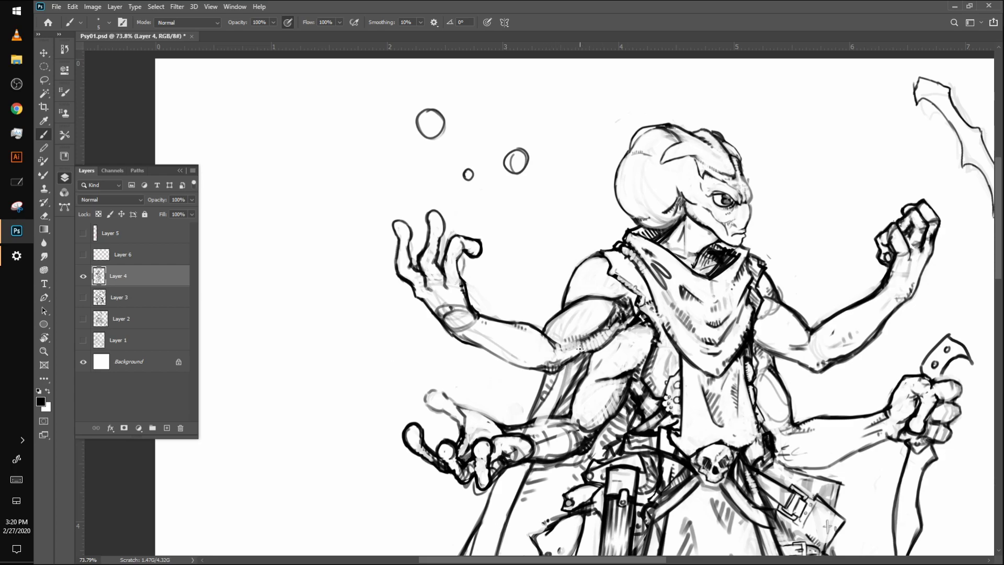
mouse_move(530, 421)
mouse_down()
mouse_move(570, 417)
mouse_move(546, 417)
mouse_up()
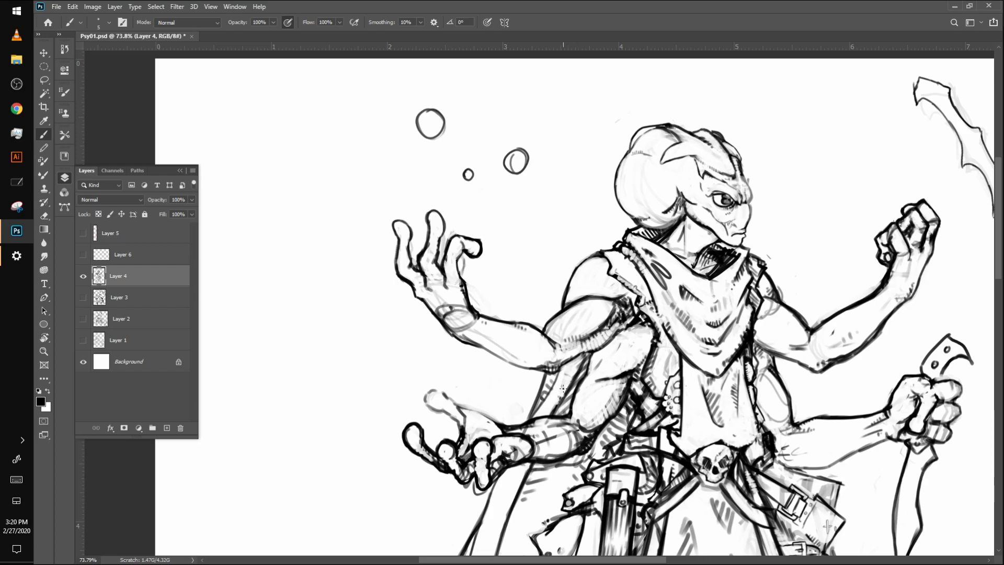
scroll(563, 389, down, 1)
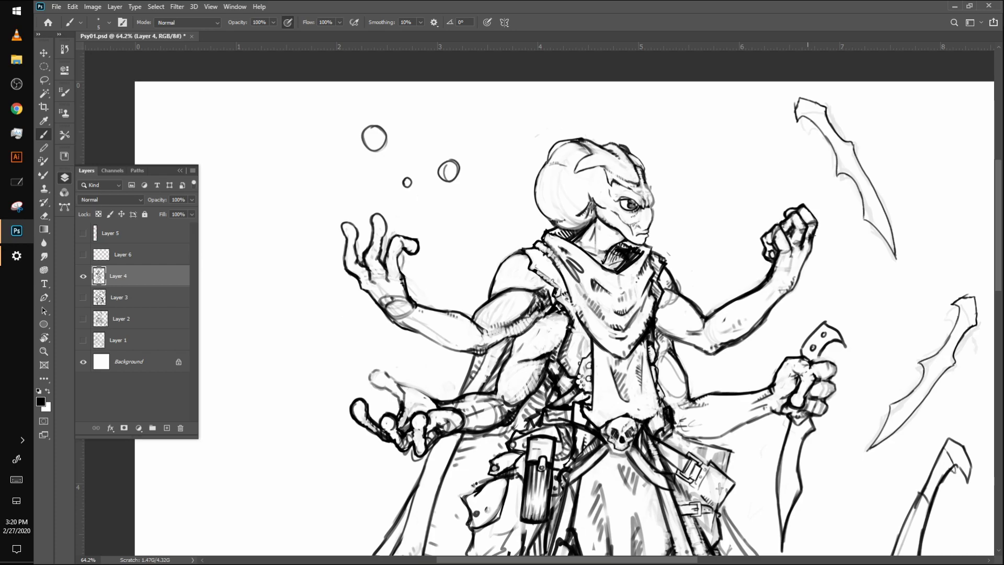
Save the Psy01.psd document
click(56, 7)
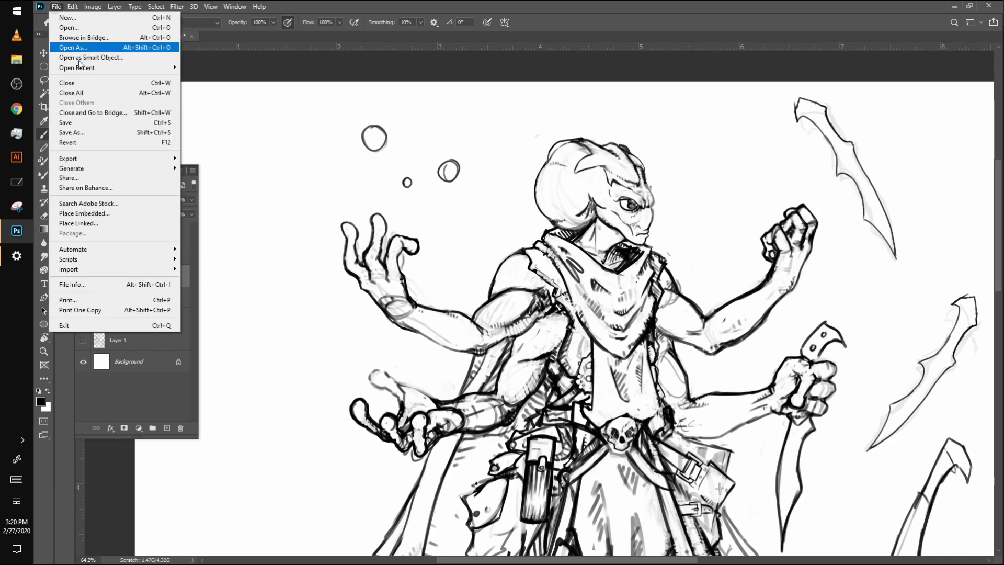
click(79, 125)
Refine the shoulder beneath the raised fist and touch up the face profile with a finer brush
scroll(682, 345, up, 2)
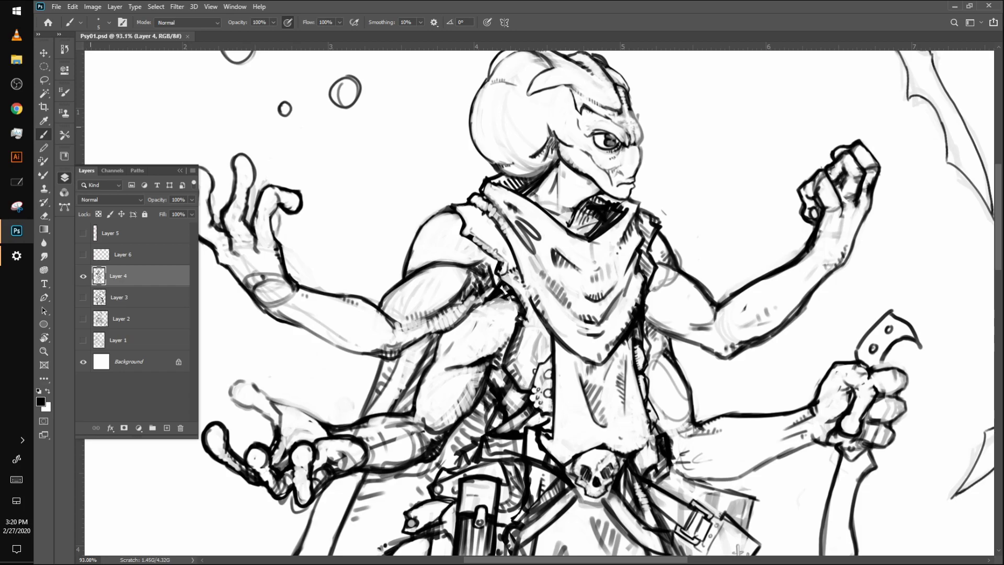
drag(675, 246, 679, 258)
key(bracketleft)
drag(644, 132, 642, 141)
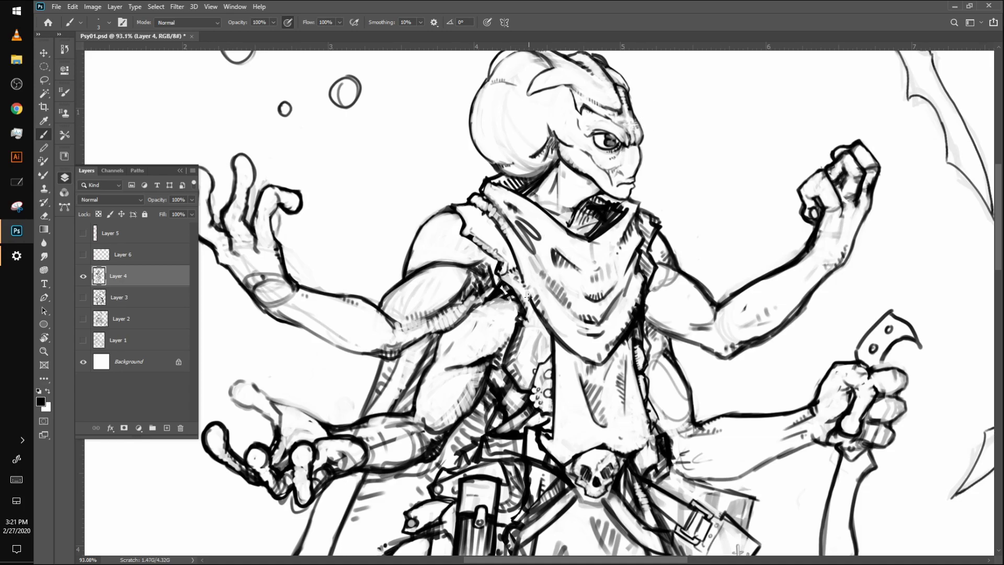
Adjust the brush size and hatch shading onto the neck below the jaw
scroll(532, 276, down, 2)
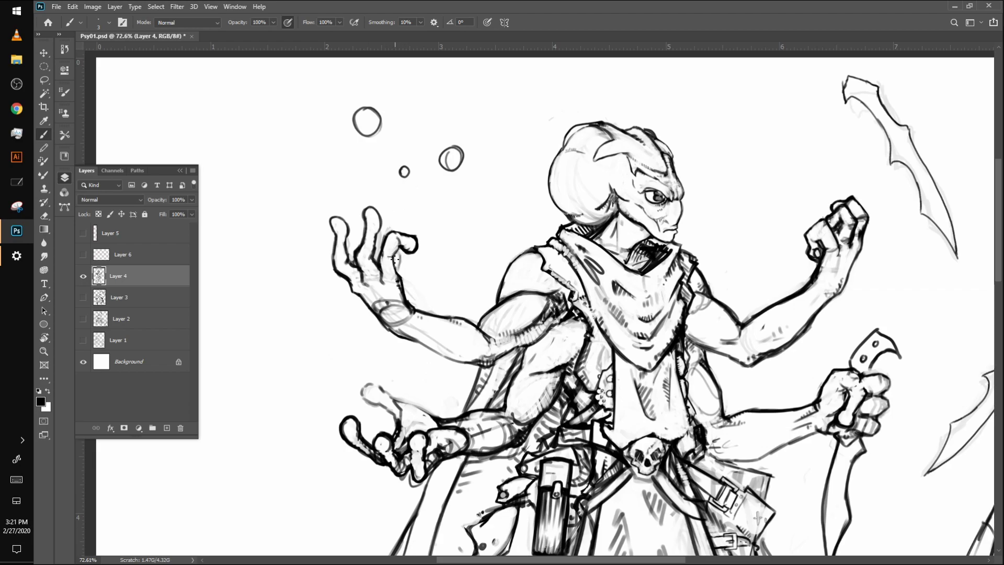
key(bracketright)
key(bracketright)
key(bracketleft)
drag(618, 224, 617, 247)
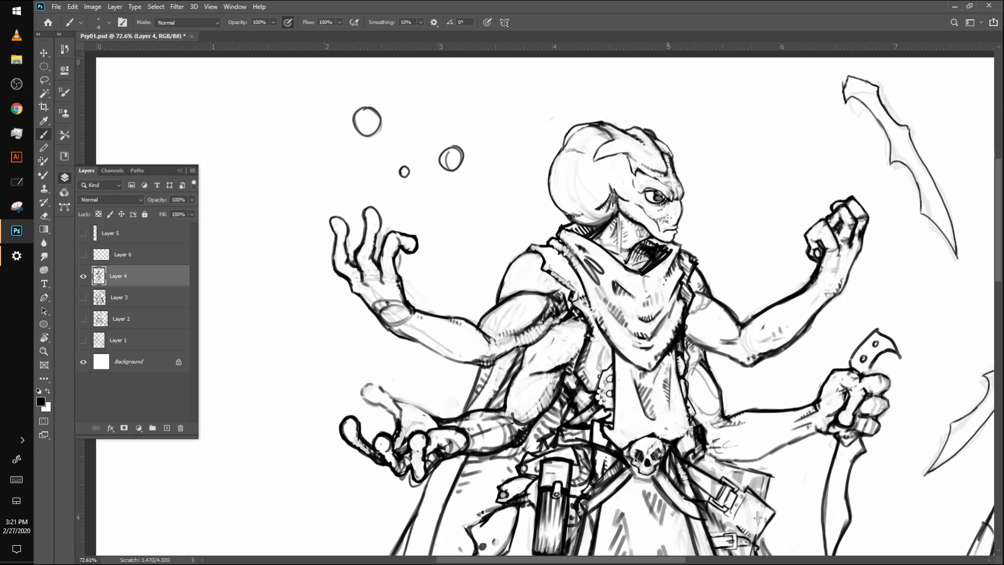
scroll(680, 209, down, 3)
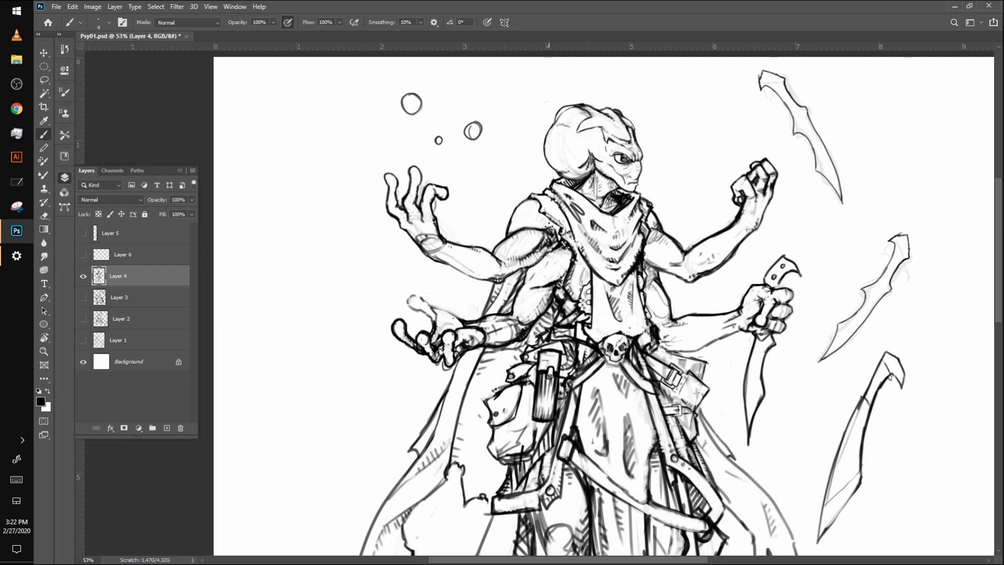
scroll(548, 225, down, 3)
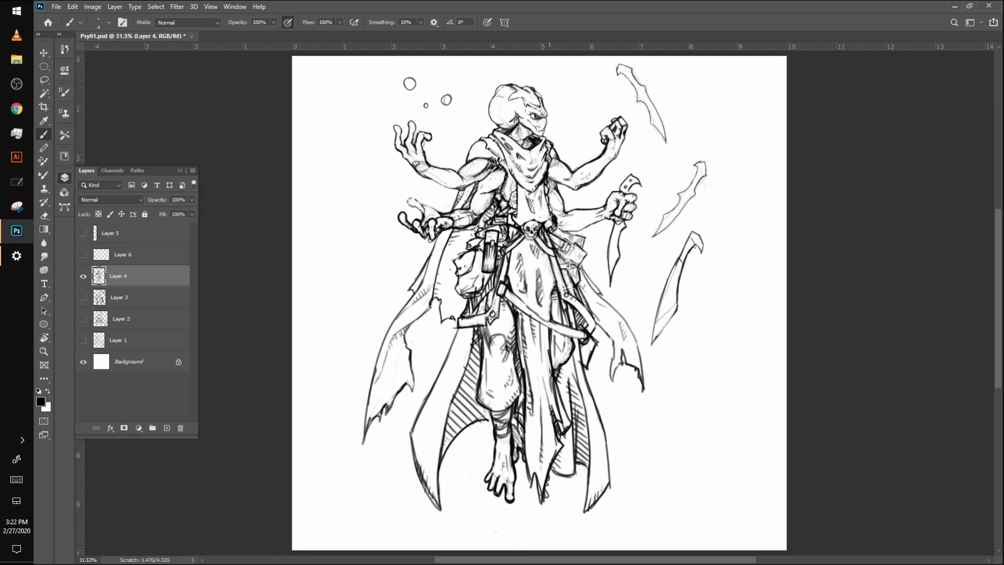
Add hatching to the knife arm's forearm where it emerges beside the waist
scroll(549, 225, up, 5)
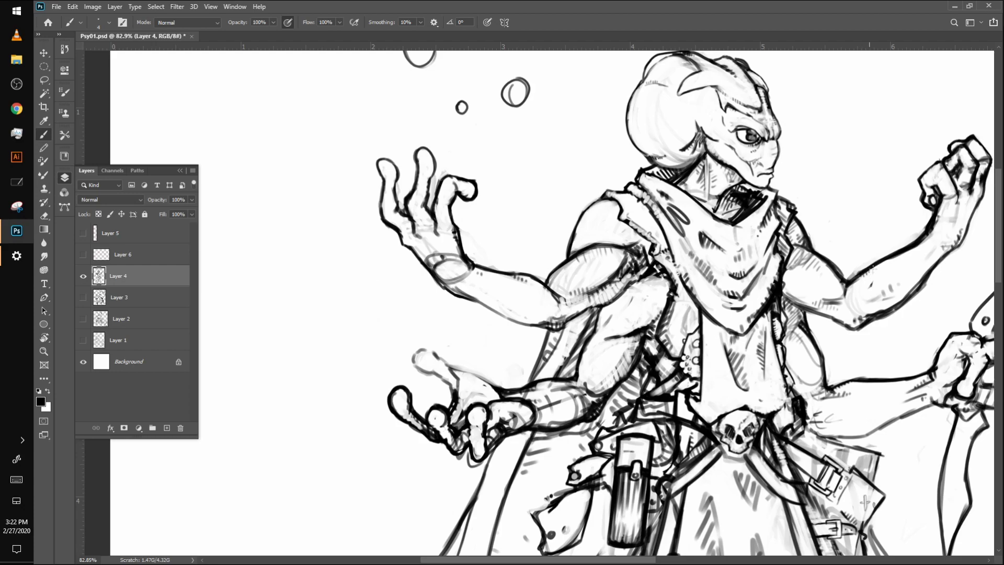
drag(811, 422, 828, 435)
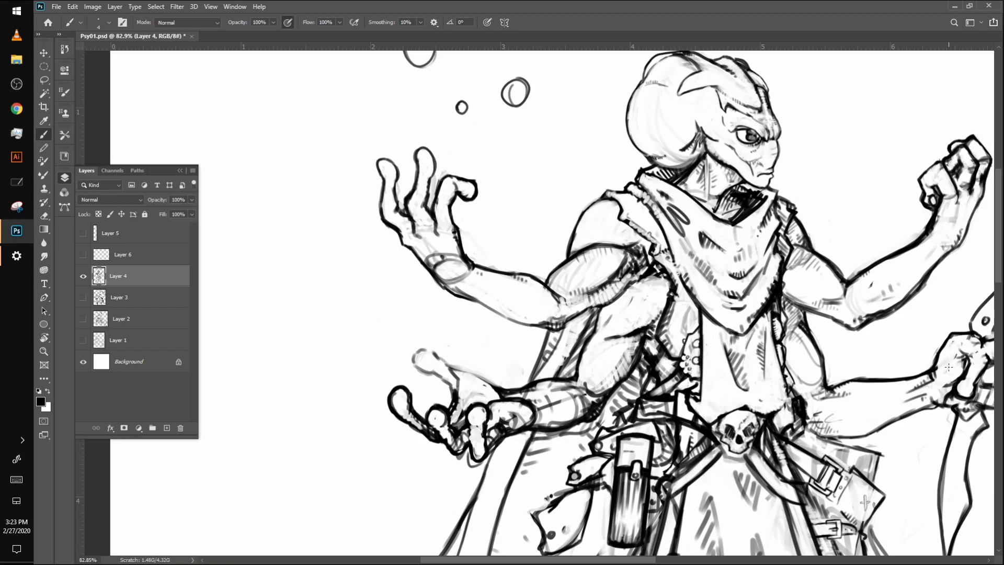
Refine the lower-left hand and the upper edge of its wrist and forearm
scroll(949, 367, up, 1)
scroll(949, 367, down, 4)
scroll(948, 367, up, 1)
scroll(948, 367, up, 3)
mouse_move(406, 251)
mouse_down()
mouse_move(502, 308)
mouse_move(468, 289)
mouse_move(503, 315)
mouse_up()
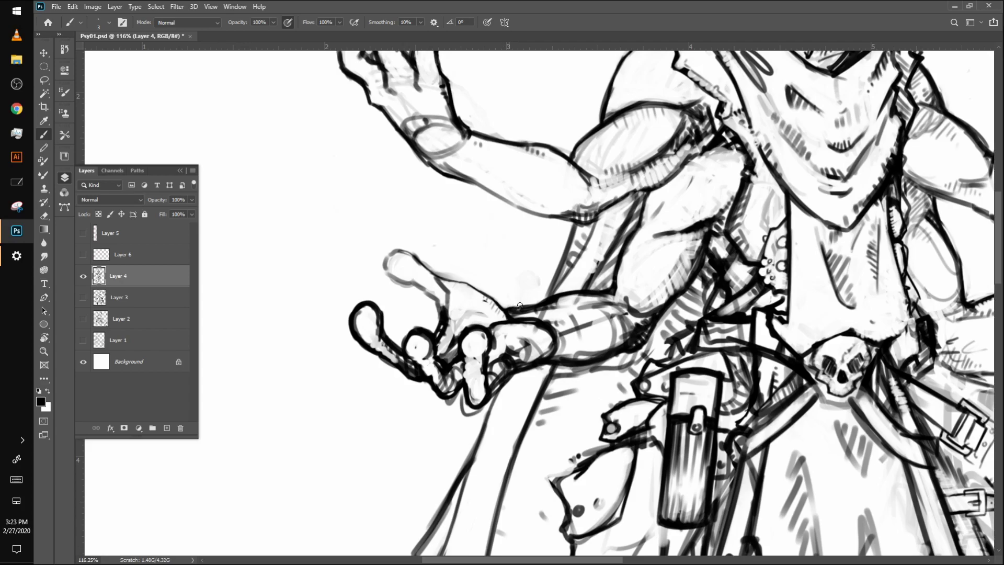
drag(528, 307, 570, 293)
drag(543, 306, 553, 282)
drag(568, 311, 616, 310)
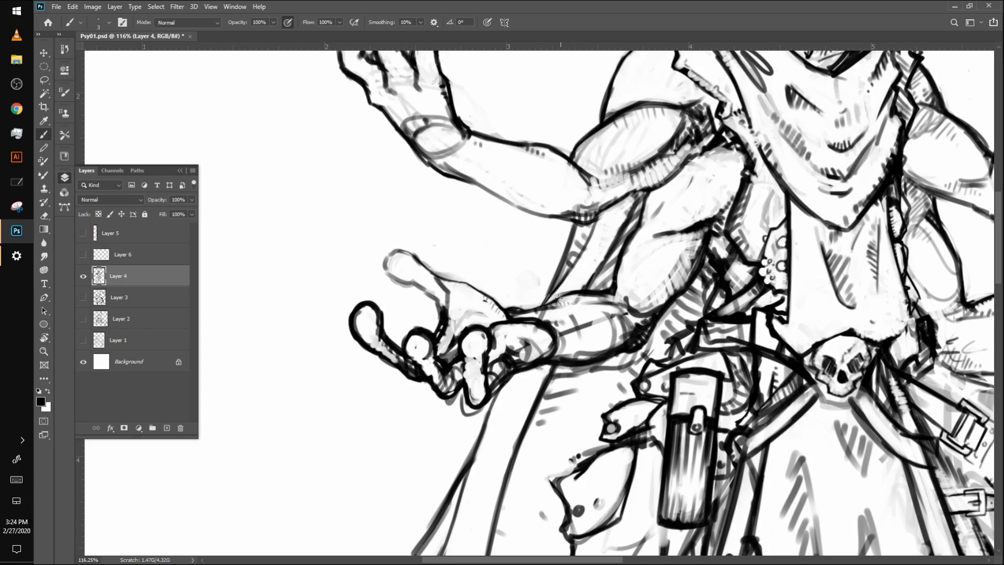
Touch up the cloak lines directly above and below the lower-left forearm
drag(560, 286, 573, 290)
drag(566, 279, 581, 282)
drag(521, 370, 540, 374)
mouse_move(528, 372)
mouse_down()
mouse_move(541, 375)
mouse_move(536, 384)
mouse_up()
drag(512, 387, 528, 389)
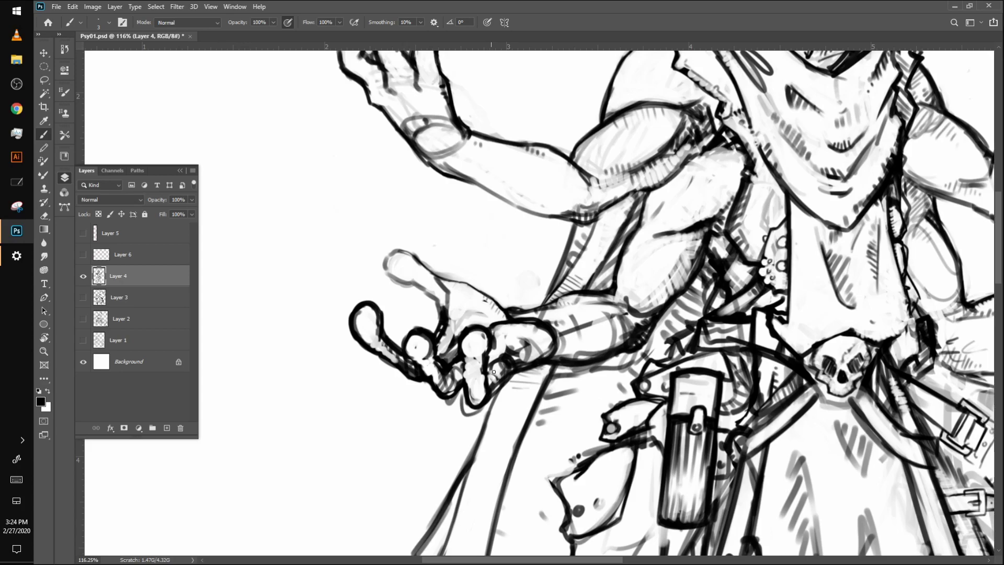
Add shading between the fingers and palm of the lower-left hand
mouse_move(502, 359)
mouse_down()
mouse_move(538, 345)
mouse_move(523, 354)
mouse_move(525, 342)
mouse_move(513, 340)
mouse_move(527, 341)
mouse_move(506, 337)
mouse_move(538, 346)
mouse_move(525, 340)
mouse_move(506, 352)
mouse_up()
scroll(738, 406, down, 5)
drag(739, 407, 537, 355)
scroll(714, 357, up, 5)
drag(471, 335, 722, 306)
scroll(523, 366, up, 5)
scroll(679, 344, down, 6)
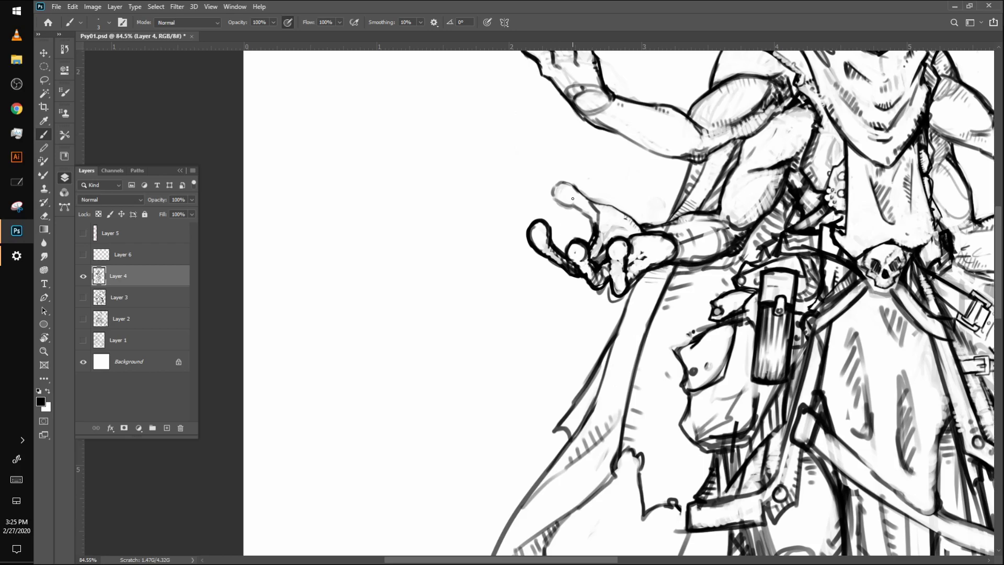
Thin and clean up the outline around the outermost fingertip of the lower-left hand
scroll(573, 198, down, 5)
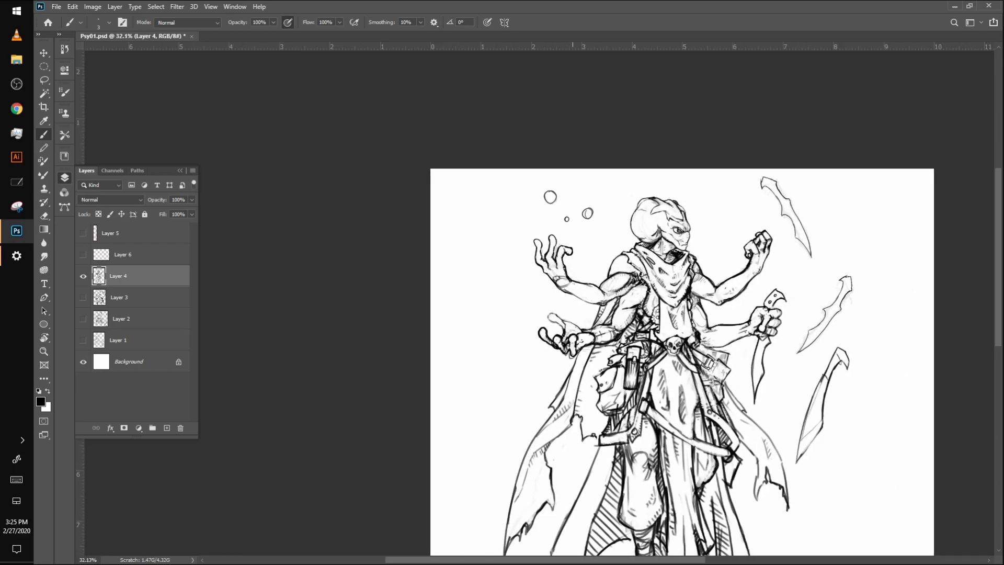
scroll(623, 384, up, 8)
scroll(495, 274, up, 7)
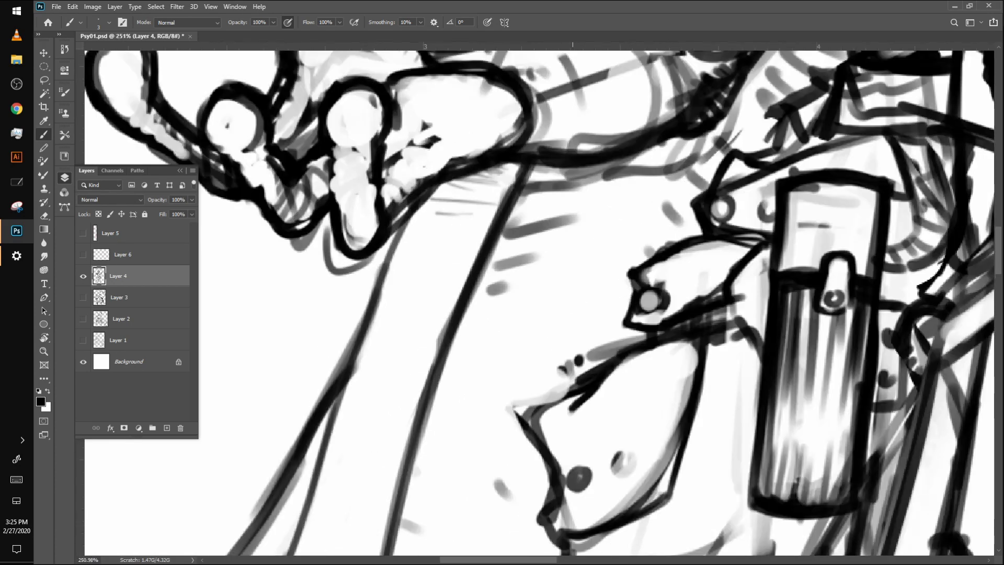
drag(497, 275, 695, 427)
scroll(679, 418, down, 4)
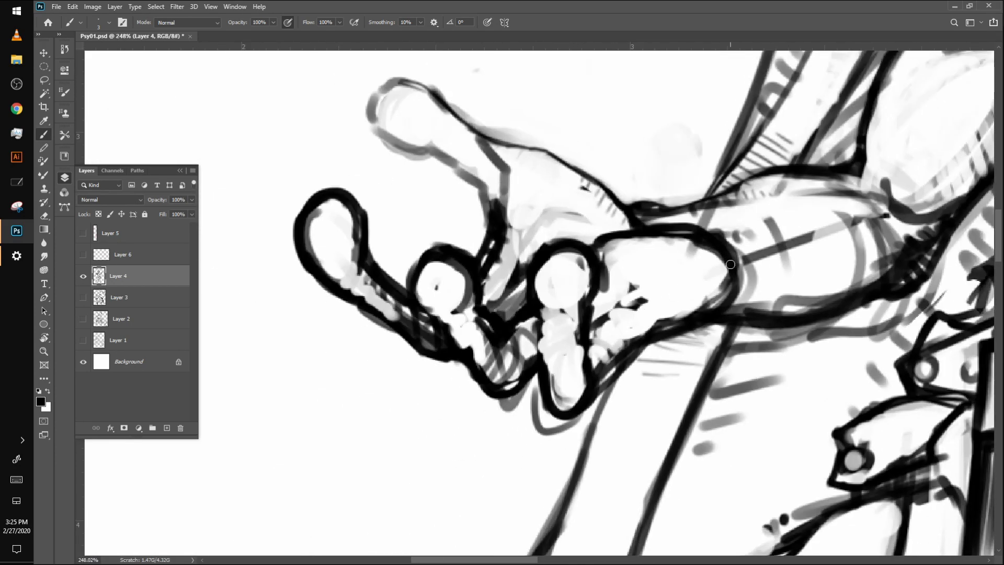
scroll(730, 264, down, 3)
scroll(730, 264, up, 1)
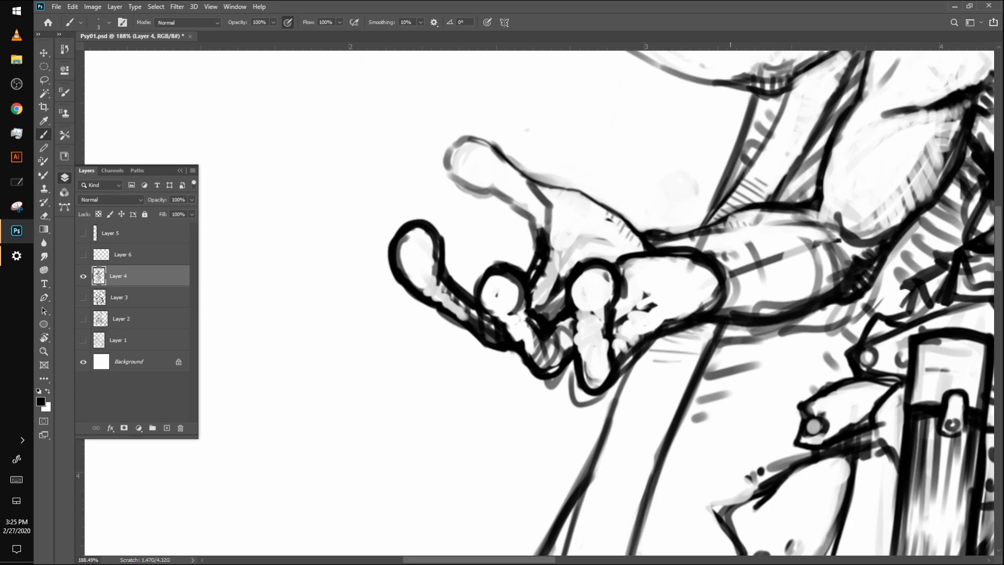
drag(417, 255, 431, 278)
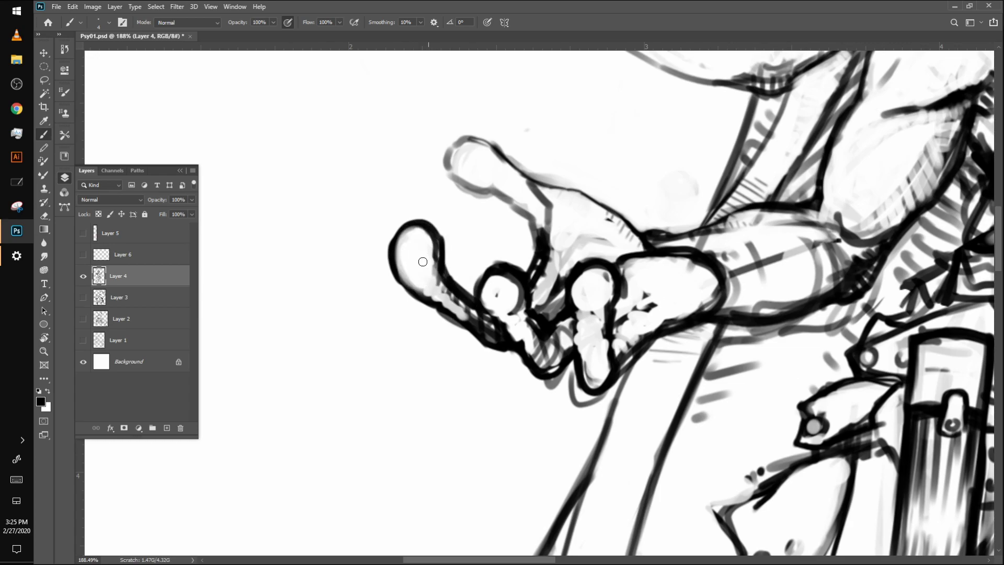
mouse_move(404, 240)
mouse_down()
mouse_move(422, 252)
mouse_move(399, 250)
mouse_move(421, 278)
mouse_move(400, 250)
mouse_move(446, 267)
mouse_move(415, 234)
mouse_move(437, 263)
mouse_up()
drag(430, 210, 449, 265)
mouse_move(397, 220)
mouse_down()
mouse_move(408, 301)
mouse_move(393, 226)
mouse_move(410, 290)
mouse_move(386, 252)
mouse_move(417, 304)
mouse_move(391, 228)
mouse_move(414, 298)
mouse_up()
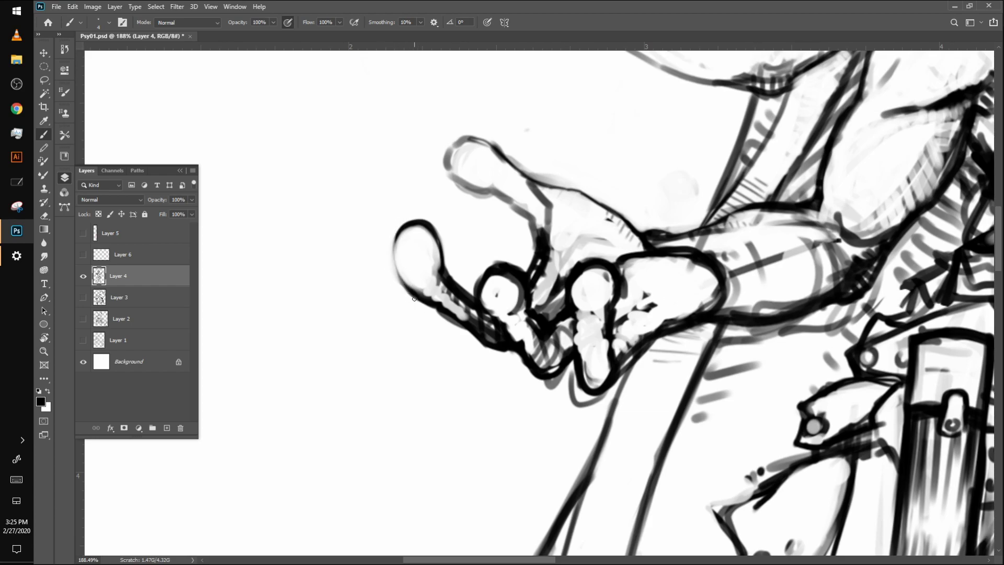
drag(397, 233, 405, 287)
Hatch the lower segment of the outermost finger and darken the outline along its underside
mouse_move(456, 316)
mouse_down()
mouse_move(448, 295)
mouse_move(479, 328)
mouse_move(497, 327)
mouse_move(482, 332)
mouse_move(499, 299)
mouse_move(486, 325)
mouse_move(478, 313)
mouse_move(476, 324)
mouse_move(497, 327)
mouse_move(467, 302)
mouse_move(451, 320)
mouse_move(460, 287)
mouse_move(469, 320)
mouse_up()
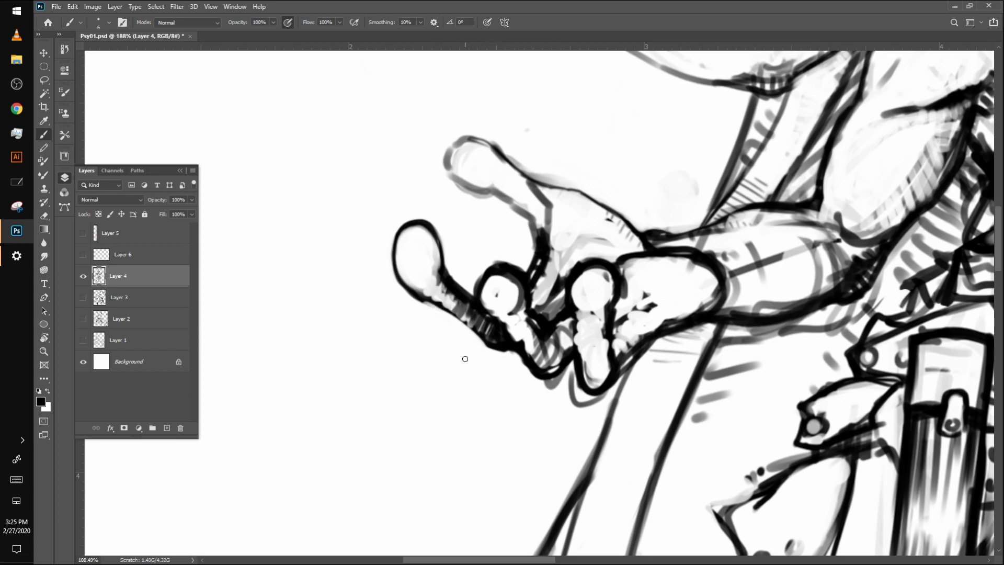
mouse_move(416, 297)
mouse_down()
mouse_move(458, 335)
mouse_move(497, 347)
mouse_move(461, 334)
mouse_move(488, 327)
mouse_move(430, 302)
mouse_move(460, 331)
mouse_move(503, 329)
mouse_up()
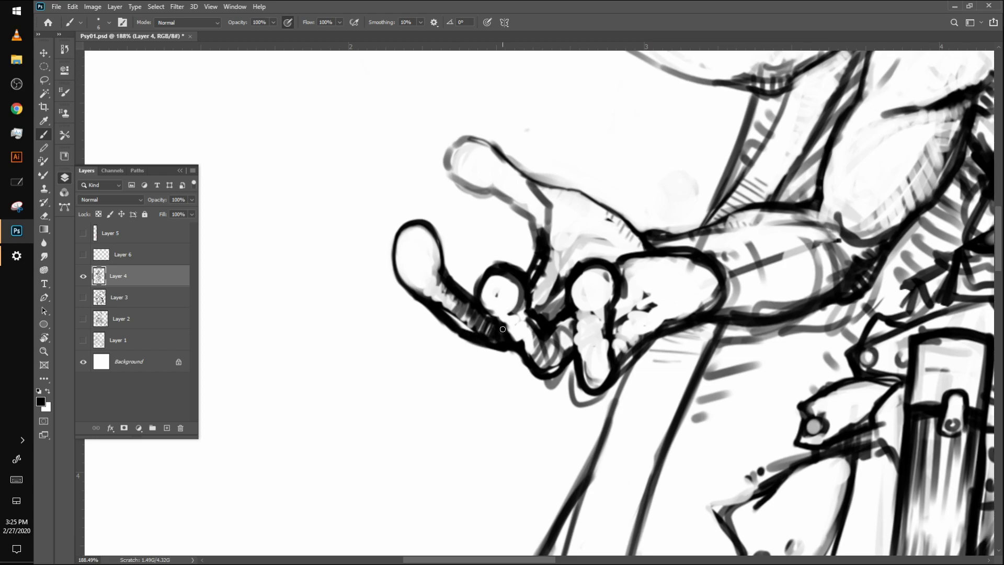
mouse_move(433, 300)
mouse_down()
mouse_move(457, 322)
mouse_move(469, 312)
mouse_move(461, 330)
mouse_move(474, 333)
mouse_move(497, 322)
mouse_move(535, 366)
mouse_up()
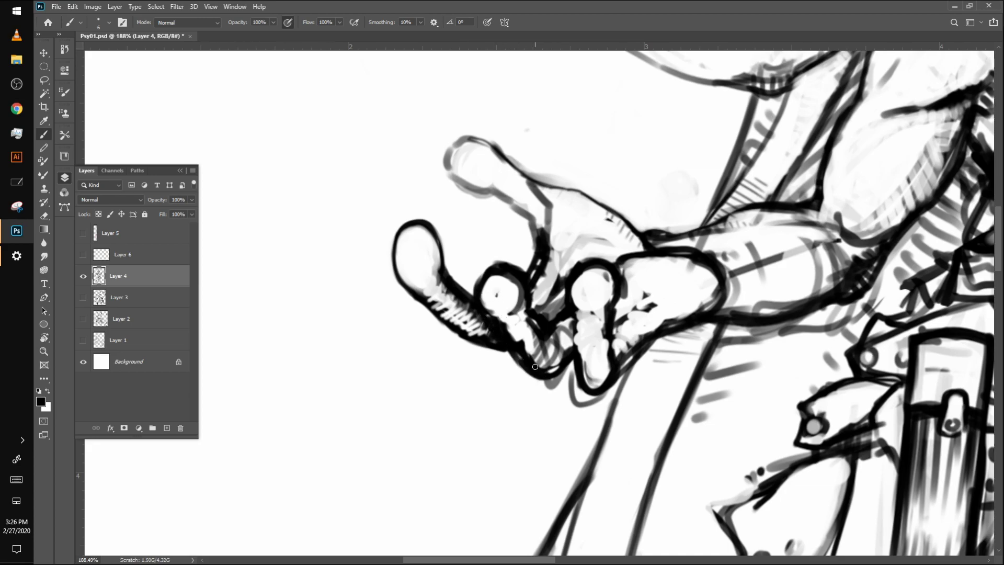
Clean up the middle finger of the lower-left hand, thinning its outline and lightening its interior down to the knuckle
mouse_move(494, 285)
mouse_down()
mouse_move(514, 323)
mouse_move(509, 332)
mouse_move(496, 317)
mouse_move(523, 345)
mouse_move(524, 332)
mouse_move(509, 327)
mouse_move(544, 365)
mouse_move(561, 314)
mouse_move(531, 342)
mouse_move(546, 353)
mouse_move(545, 309)
mouse_move(521, 295)
mouse_move(507, 319)
mouse_move(504, 278)
mouse_move(514, 292)
mouse_move(494, 286)
mouse_move(512, 284)
mouse_move(501, 282)
mouse_move(484, 303)
mouse_move(498, 277)
mouse_move(502, 314)
mouse_move(504, 271)
mouse_move(526, 302)
mouse_move(510, 273)
mouse_move(519, 312)
mouse_move(501, 272)
mouse_move(516, 270)
mouse_move(485, 272)
mouse_move(502, 272)
mouse_move(488, 269)
mouse_move(477, 292)
mouse_move(497, 266)
mouse_move(482, 302)
mouse_up()
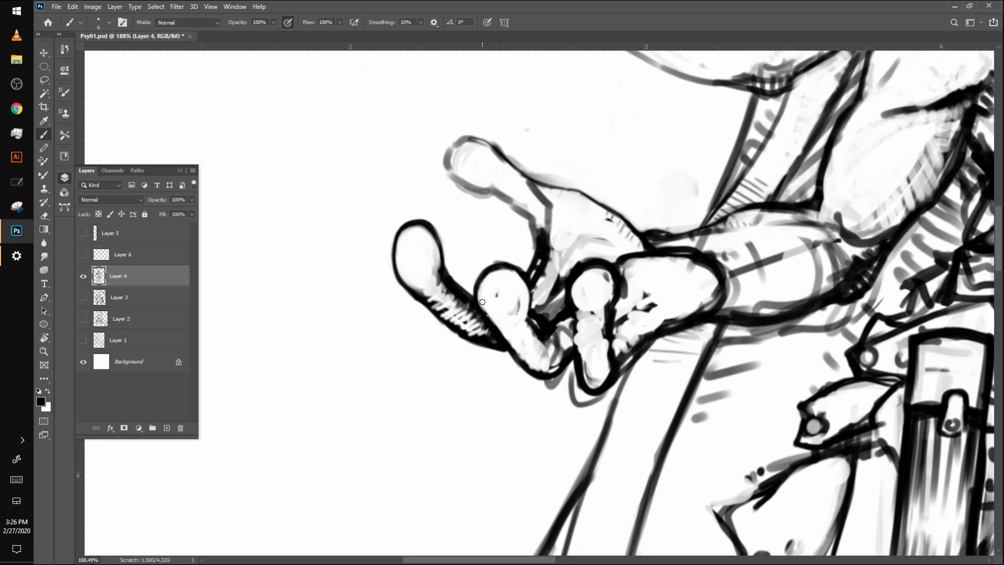
mouse_move(524, 276)
mouse_down()
mouse_move(531, 327)
mouse_move(544, 332)
mouse_up()
mouse_move(532, 320)
mouse_down()
mouse_move(561, 328)
mouse_move(555, 365)
mouse_up()
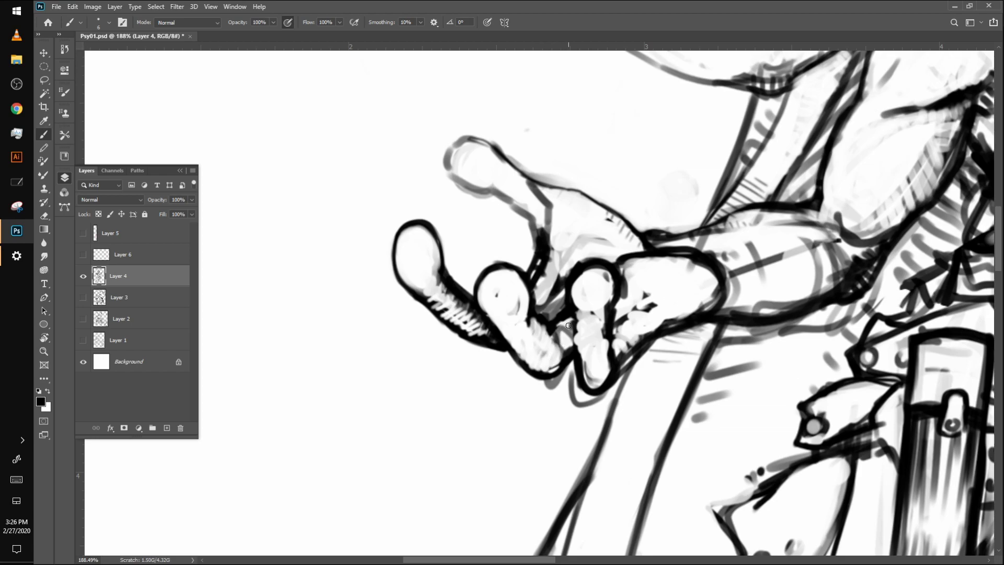
Refine the front finger's outline, replace the stray palm marks with a curved crease, and clean the gap between the fingers
mouse_move(562, 326)
mouse_down()
mouse_move(578, 311)
mouse_move(559, 300)
mouse_move(553, 320)
mouse_move(578, 302)
mouse_move(569, 295)
mouse_move(579, 379)
mouse_move(596, 391)
mouse_move(605, 373)
mouse_move(597, 389)
mouse_move(727, 290)
mouse_up()
key(bracketright)
key(bracketright)
key(bracketright)
key(bracketright)
key(x)
mouse_move(641, 311)
mouse_down()
mouse_move(641, 275)
mouse_move(626, 324)
mouse_move(619, 318)
mouse_move(645, 326)
mouse_up()
key(bracketleft)
mouse_move(564, 294)
mouse_down()
mouse_move(539, 314)
mouse_move(572, 268)
mouse_move(539, 263)
mouse_move(524, 273)
mouse_up()
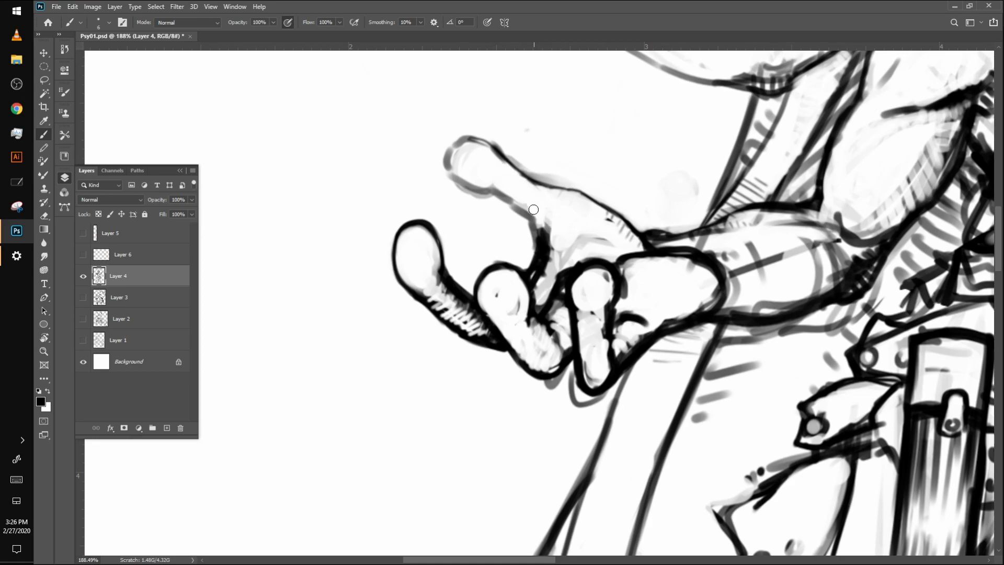
Clean up the thumb of the lower-left hand and darken its outline along the palm to the wrist
drag(496, 189, 499, 162)
mouse_move(544, 220)
mouse_down()
mouse_move(553, 190)
mouse_move(527, 218)
mouse_move(540, 238)
mouse_up()
mouse_move(496, 193)
mouse_down()
mouse_move(455, 176)
mouse_move(460, 189)
mouse_move(472, 151)
mouse_move(456, 187)
mouse_move(495, 149)
mouse_move(460, 145)
mouse_move(495, 152)
mouse_move(467, 140)
mouse_move(536, 183)
mouse_up()
key([)
drag(504, 154, 535, 183)
mouse_move(501, 150)
mouse_down()
mouse_move(538, 180)
mouse_move(588, 185)
mouse_move(551, 187)
mouse_move(686, 246)
mouse_move(658, 242)
mouse_move(693, 250)
mouse_move(723, 232)
mouse_up()
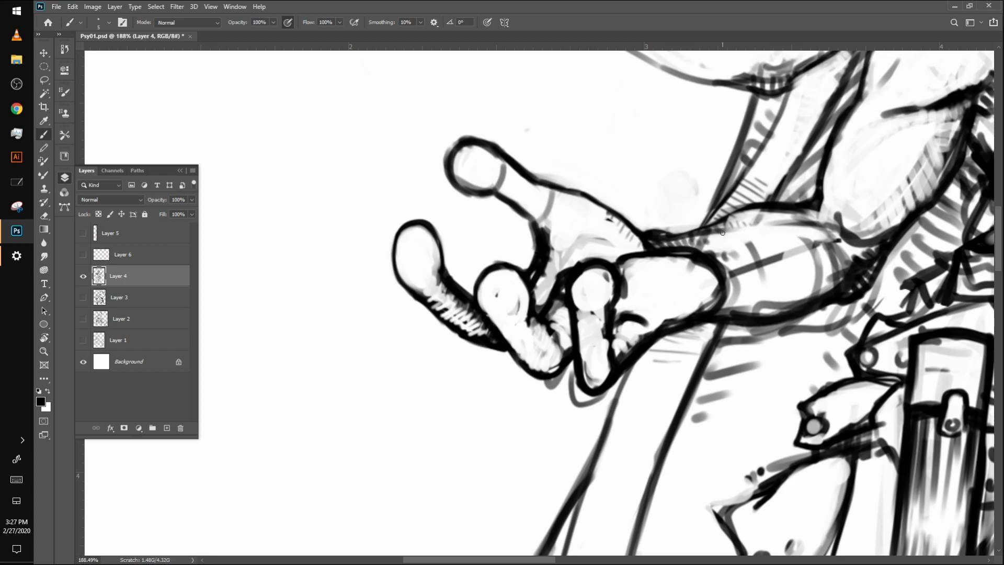
Remove the construction lines inside the lower-left forearm and touch up its shading near the elbow
drag(709, 270, 718, 289)
mouse_move(684, 260)
mouse_down()
mouse_move(715, 277)
mouse_move(650, 257)
mouse_move(738, 270)
mouse_move(767, 249)
mouse_move(812, 240)
mouse_move(800, 259)
mouse_move(832, 246)
mouse_up()
mouse_move(811, 245)
mouse_down()
mouse_move(822, 267)
mouse_move(804, 272)
mouse_move(821, 273)
mouse_move(839, 258)
mouse_up()
drag(820, 267, 843, 285)
drag(806, 233, 830, 234)
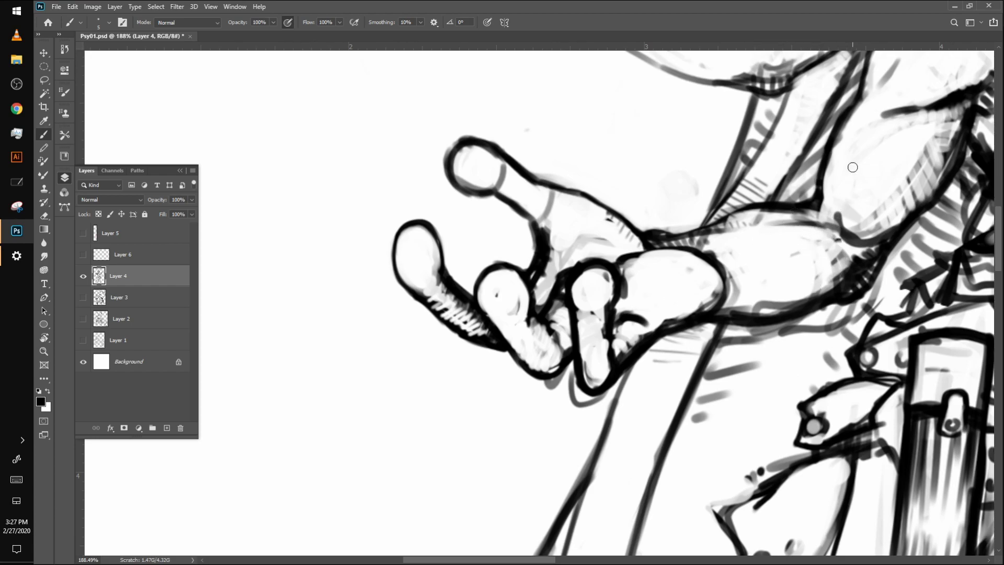
mouse_move(760, 212)
mouse_down()
mouse_move(806, 213)
mouse_move(752, 216)
mouse_move(812, 217)
mouse_move(840, 204)
mouse_move(829, 215)
mouse_move(844, 208)
mouse_move(858, 230)
mouse_up()
Add dark crease lines between the curled fingers of the raised fist on the upper-right arm
scroll(846, 185, down, 3)
scroll(846, 186, right, 3)
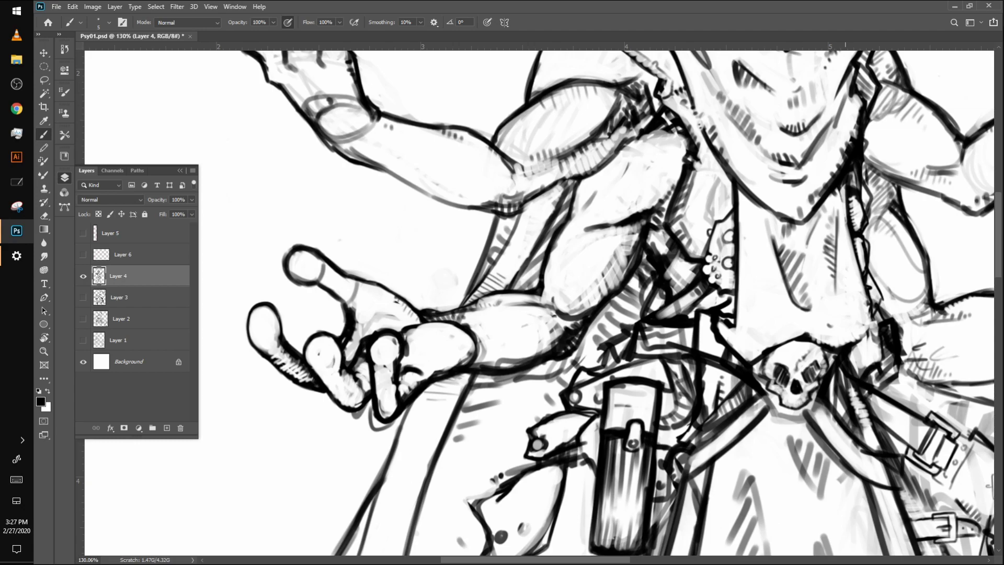
scroll(846, 303, right, 4)
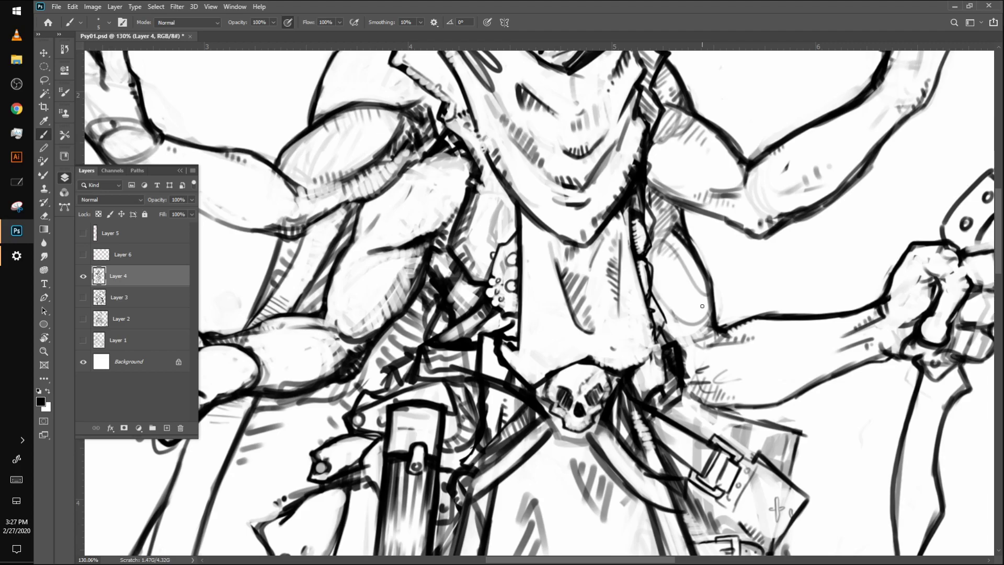
scroll(702, 306, down, 5)
scroll(703, 306, up, 3)
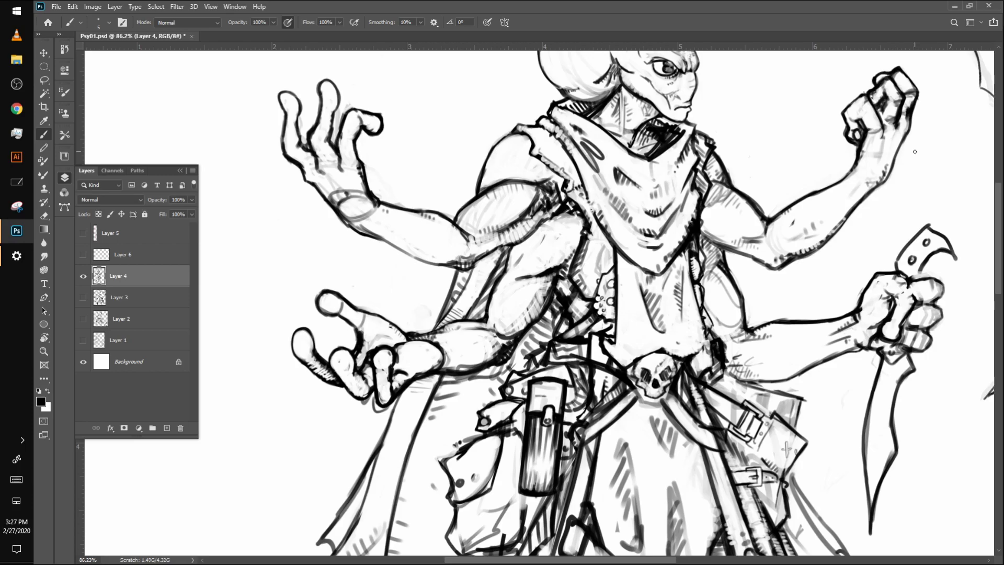
scroll(914, 152, up, 4)
scroll(915, 152, up, 5)
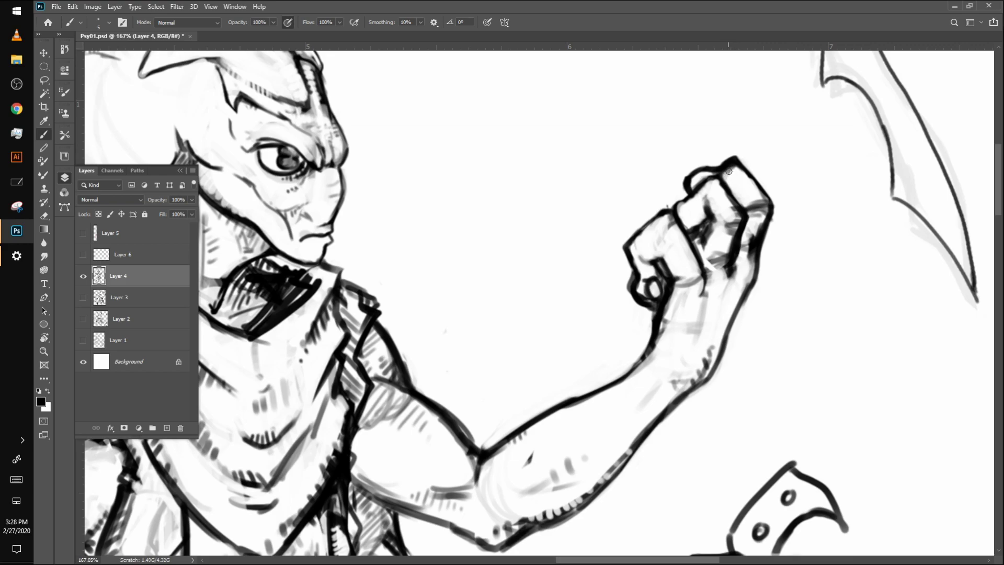
mouse_move(660, 244)
mouse_down()
mouse_move(656, 260)
mouse_move(662, 235)
mouse_move(652, 260)
mouse_move(639, 254)
mouse_move(659, 278)
mouse_up()
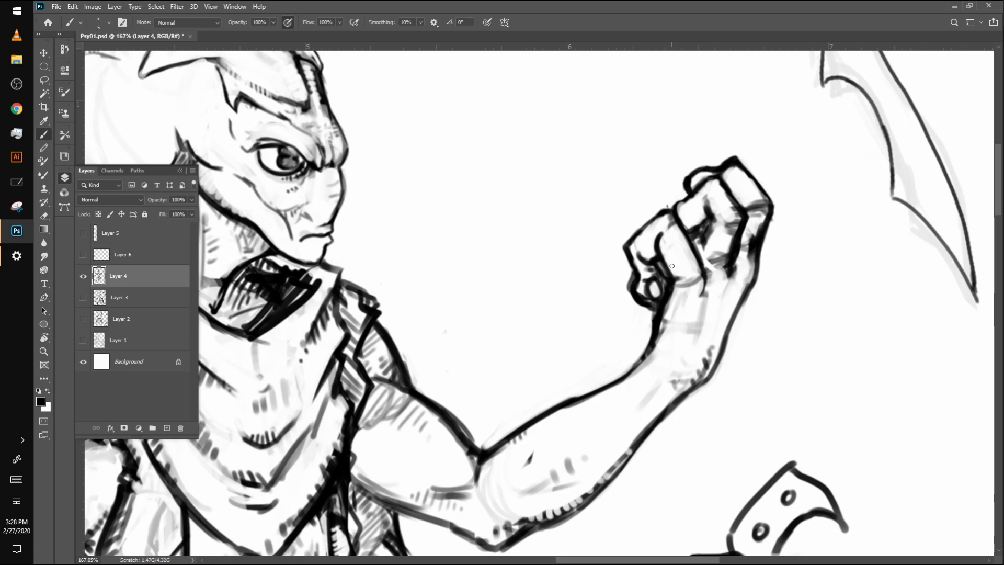
Add short hatch strokes to the folds of the front skirt panel above the diagonal belt
scroll(672, 266, down, 6)
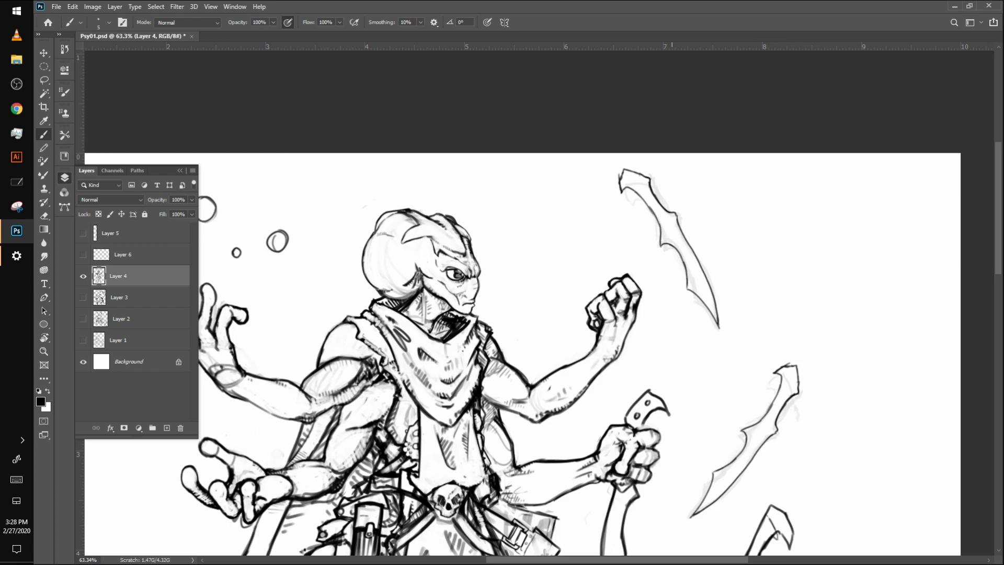
scroll(672, 266, up, 4)
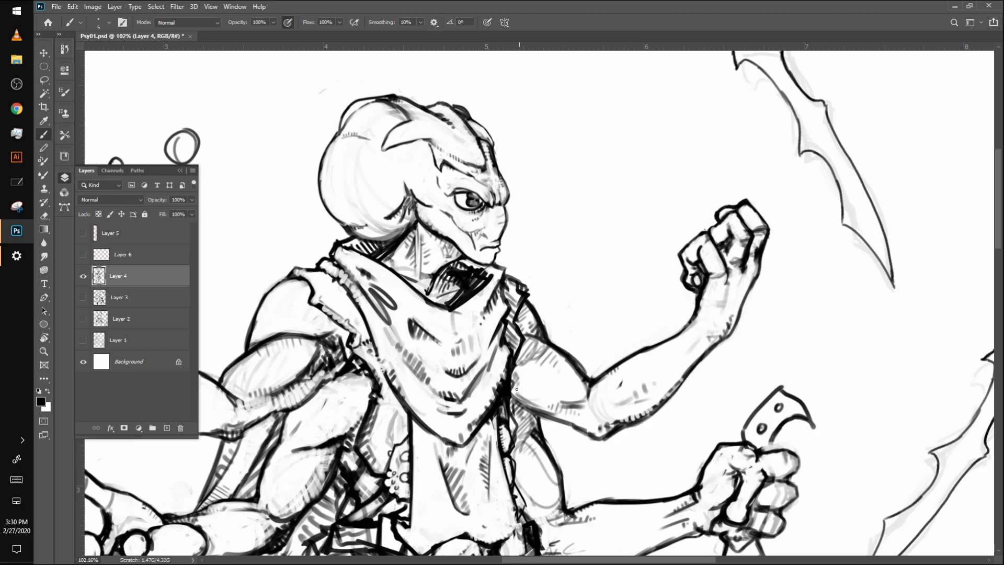
scroll(528, 387, down, 4)
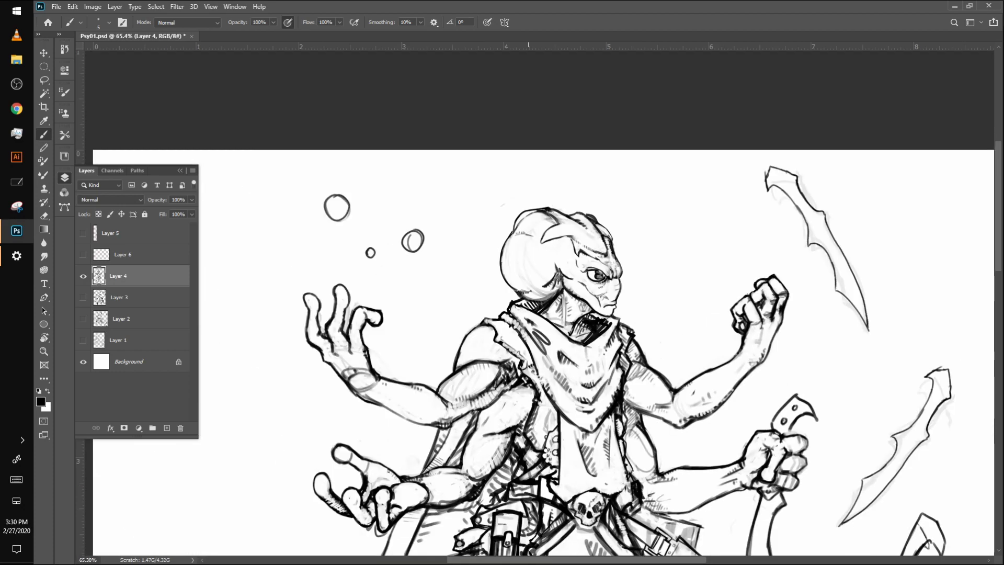
scroll(528, 387, up, 2)
scroll(528, 388, down, 5)
drag(528, 387, 470, 146)
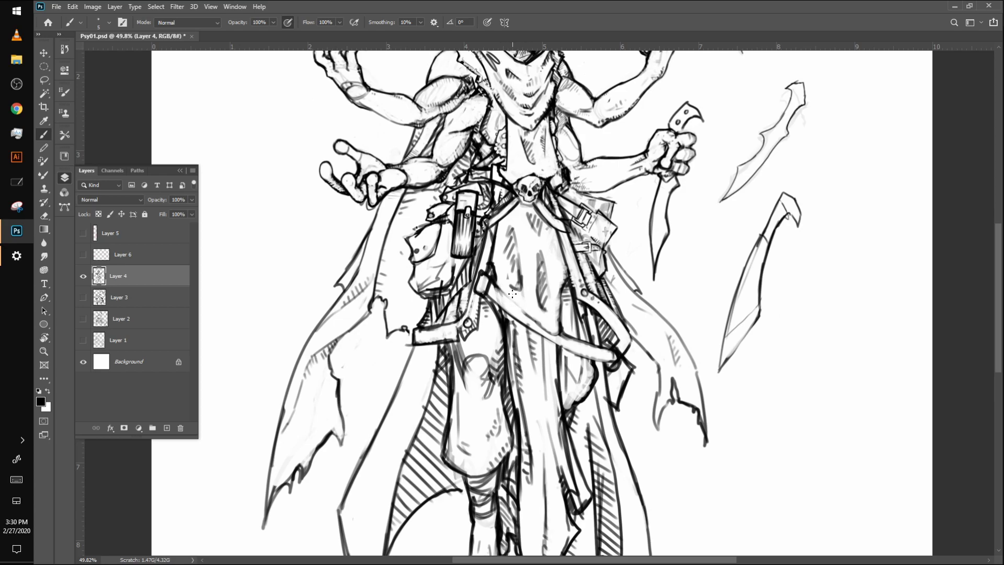
drag(496, 282, 527, 317)
drag(557, 265, 561, 256)
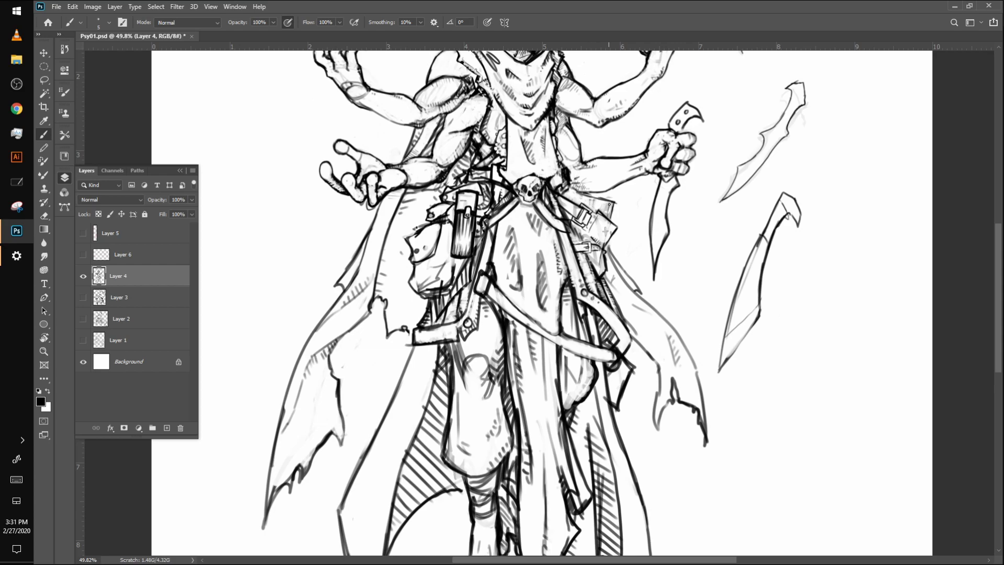
Redraw the outline of the small pouch below the lower strap buckle and add fine shading lines inside it
scroll(668, 296, up, 5)
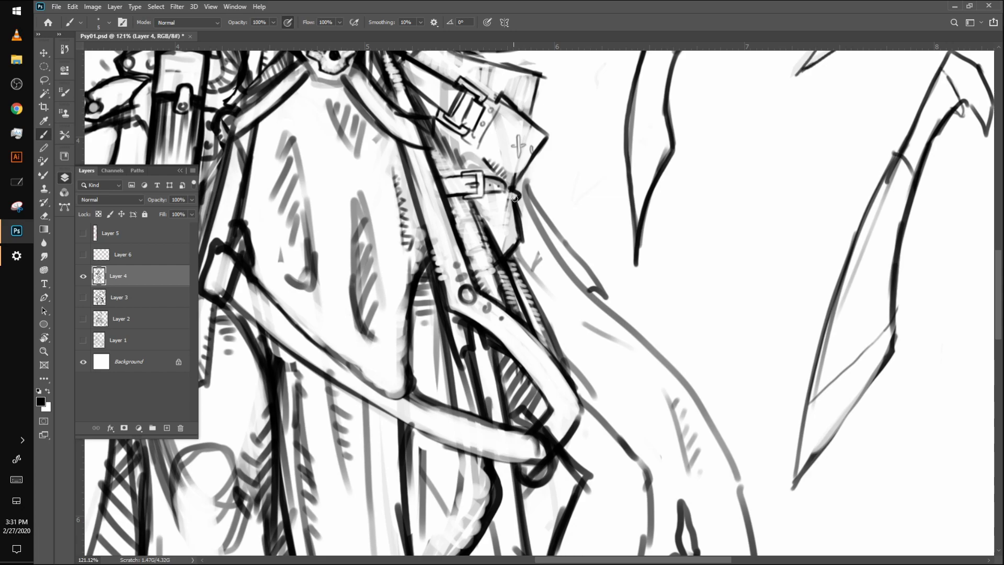
mouse_move(512, 209)
mouse_down()
mouse_move(518, 235)
mouse_move(506, 253)
mouse_up()
mouse_move(484, 215)
mouse_down()
mouse_move(505, 258)
mouse_move(506, 235)
mouse_move(504, 258)
mouse_move(487, 233)
mouse_move(505, 268)
mouse_move(488, 230)
mouse_move(509, 275)
mouse_move(479, 208)
mouse_move(512, 255)
mouse_up()
key([)
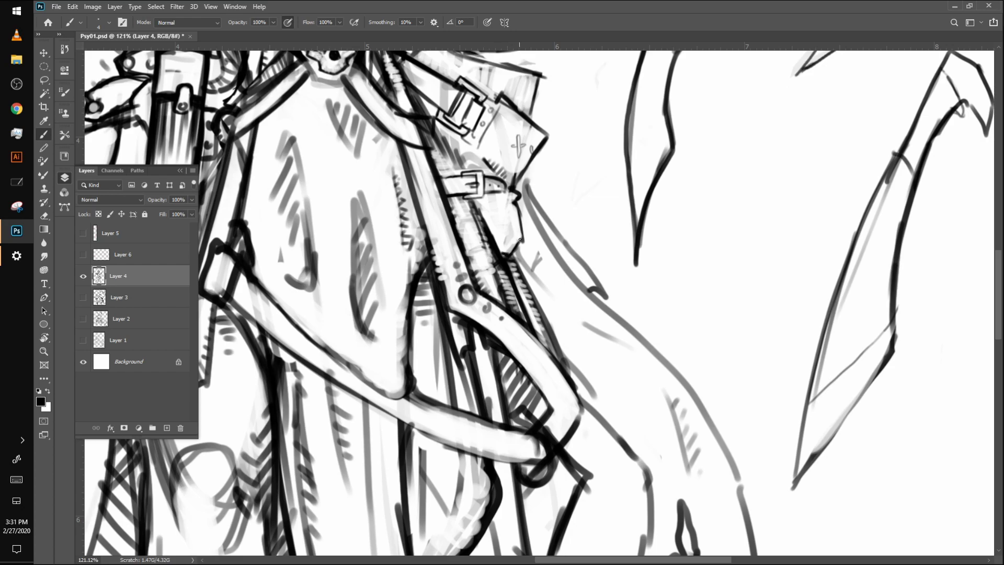
mouse_move(503, 241)
mouse_down()
mouse_move(511, 240)
mouse_move(502, 247)
mouse_move(510, 255)
mouse_move(518, 243)
mouse_up()
drag(515, 200, 500, 212)
Define the tip of the curved strap below the skull and add shading between it and the buckled strap
drag(522, 189, 530, 251)
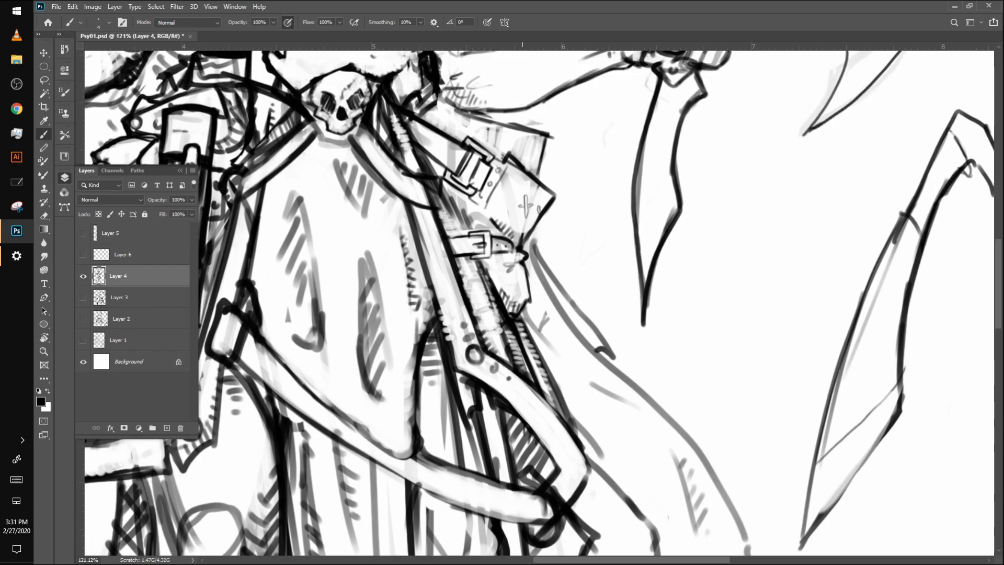
mouse_move(433, 274)
mouse_down()
mouse_move(426, 297)
mouse_move(425, 284)
mouse_up()
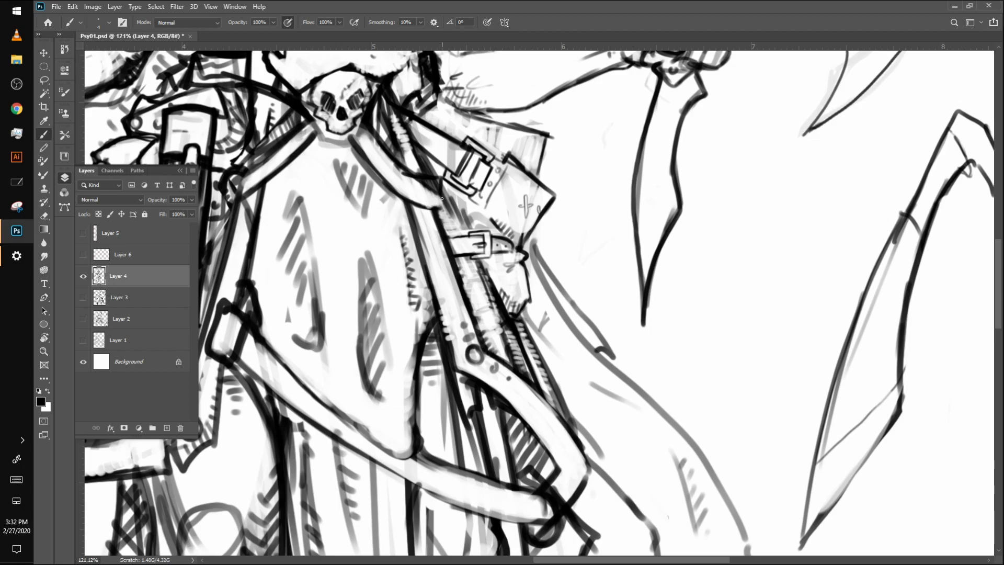
mouse_move(422, 205)
mouse_down()
mouse_move(447, 199)
mouse_move(448, 208)
mouse_up()
drag(423, 159, 442, 162)
drag(422, 114, 445, 120)
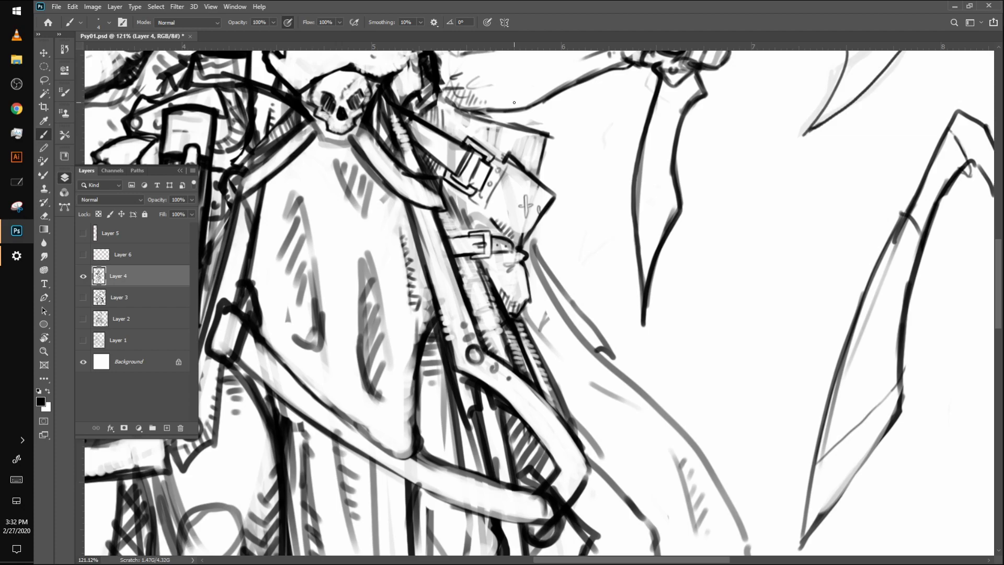
Rotate the canvas, then draw stitch marks and hatching on the flap behind the large buckled pouch
drag(514, 102, 342, 140)
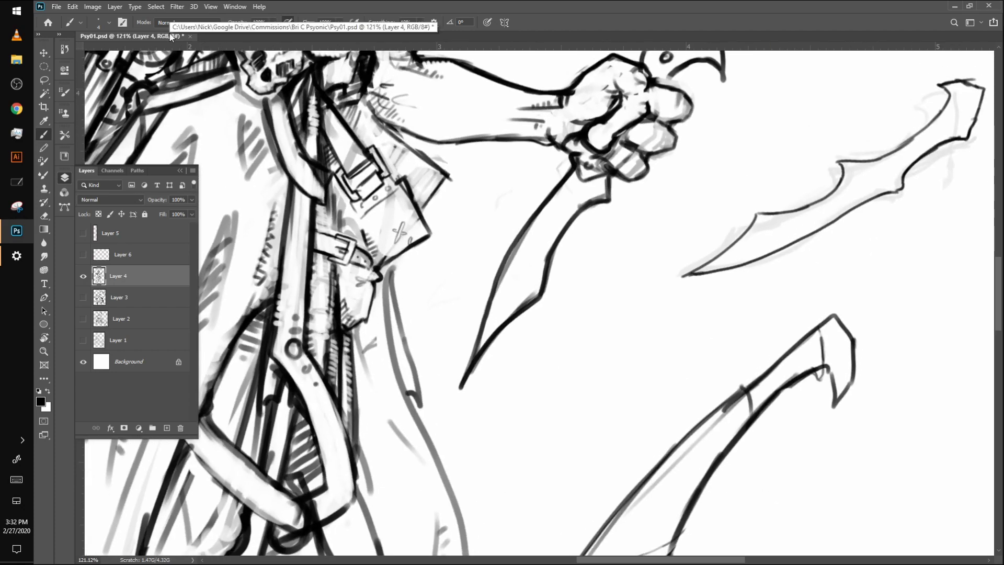
drag(628, 118, 688, 294)
scroll(539, 302, up, 4)
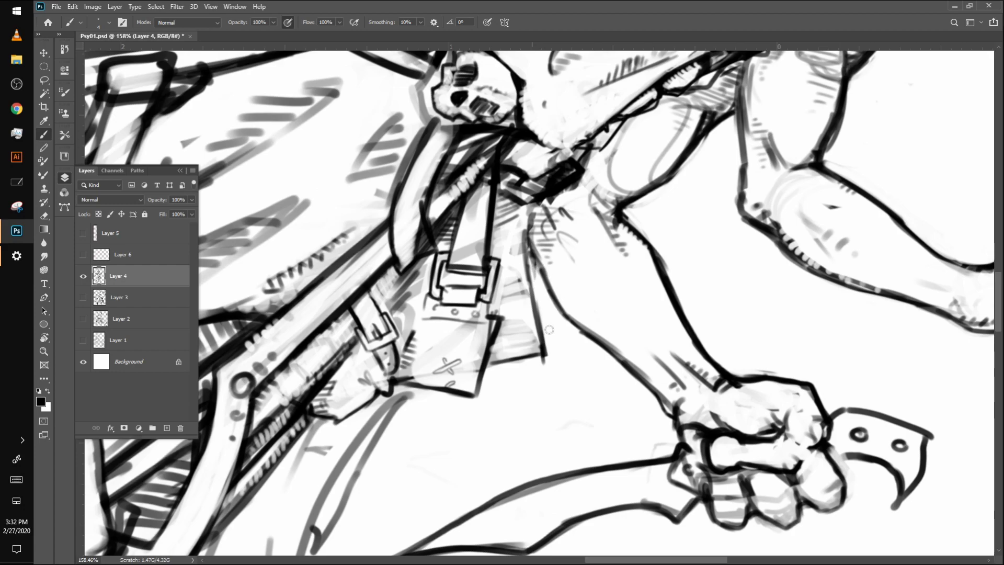
mouse_move(525, 224)
mouse_down()
mouse_move(522, 285)
mouse_move(496, 295)
mouse_move(521, 289)
mouse_move(508, 298)
mouse_move(517, 283)
mouse_move(511, 294)
mouse_move(507, 287)
mouse_move(510, 306)
mouse_move(508, 289)
mouse_move(518, 298)
mouse_move(532, 281)
mouse_move(517, 296)
mouse_up()
mouse_move(506, 304)
mouse_down()
mouse_move(558, 264)
mouse_move(518, 298)
mouse_move(532, 312)
mouse_move(524, 288)
mouse_move(498, 315)
mouse_move(492, 308)
mouse_move(536, 332)
mouse_move(536, 310)
mouse_move(544, 350)
mouse_move(519, 306)
mouse_up()
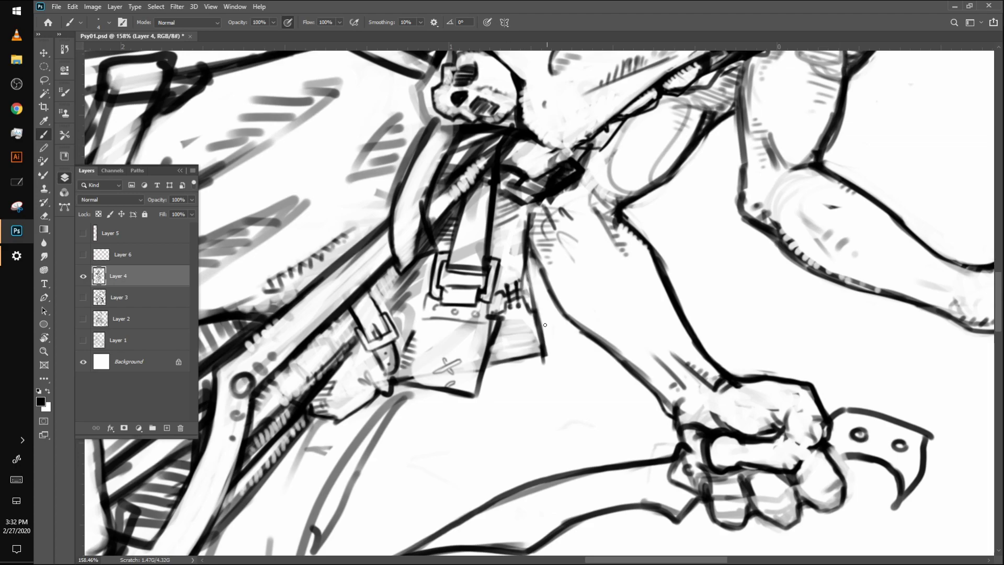
mouse_move(501, 341)
mouse_down()
mouse_move(512, 332)
mouse_move(518, 349)
mouse_up()
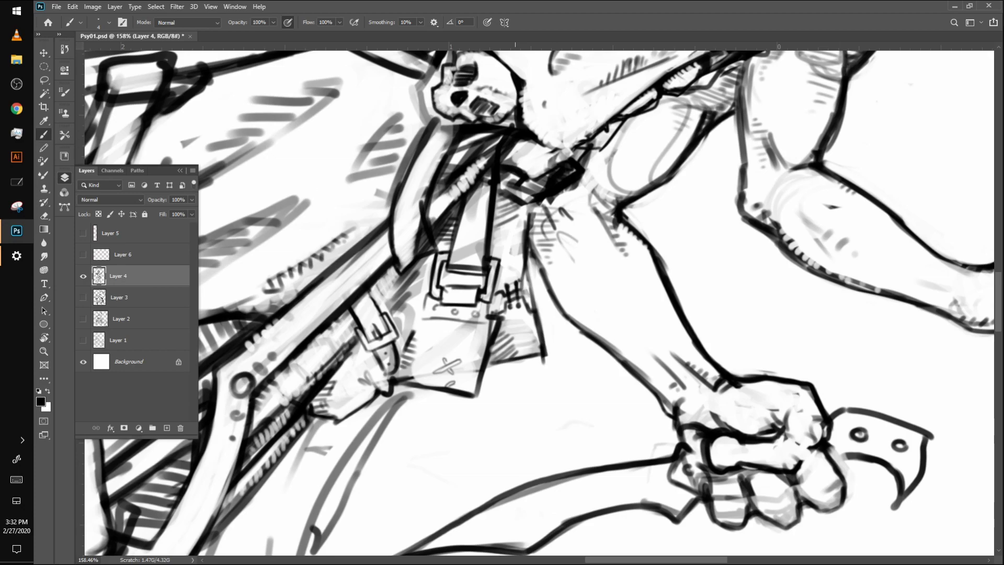
Restore the upright view and touch up the shading on the small pouch below the lower buckle
key(ctrl+0)
scroll(649, 314, up, 10)
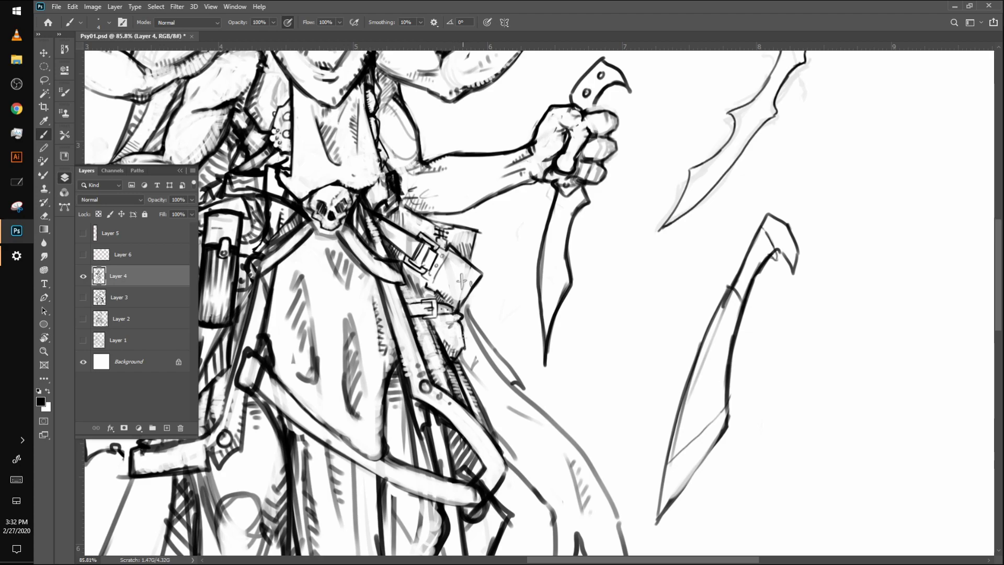
drag(454, 343, 454, 352)
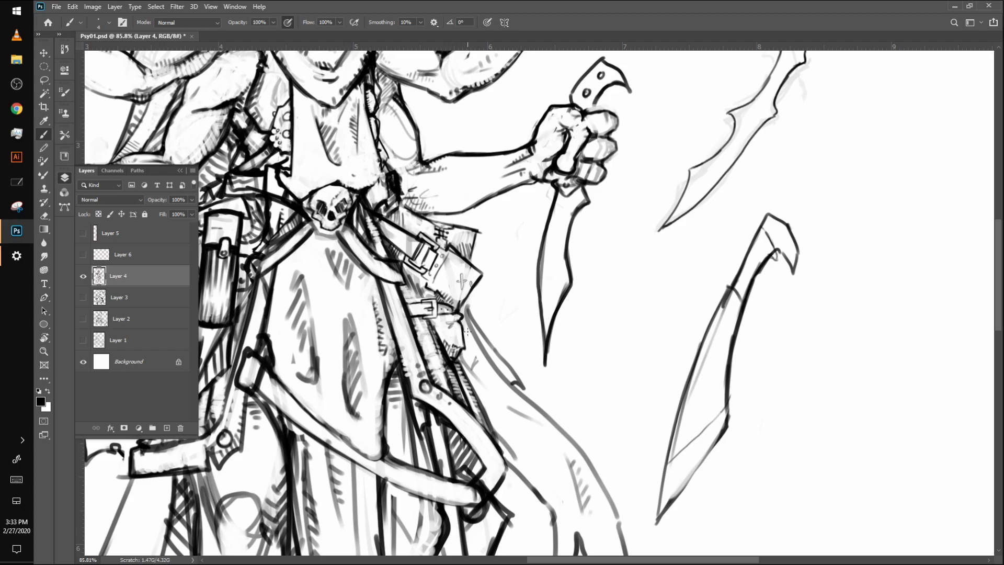
Rotate the canvas, add fine hatching along the flap edge behind the buckled strap, and return to the upright full view
key(r)
drag(437, 288, 489, 405)
scroll(491, 405, up, 5)
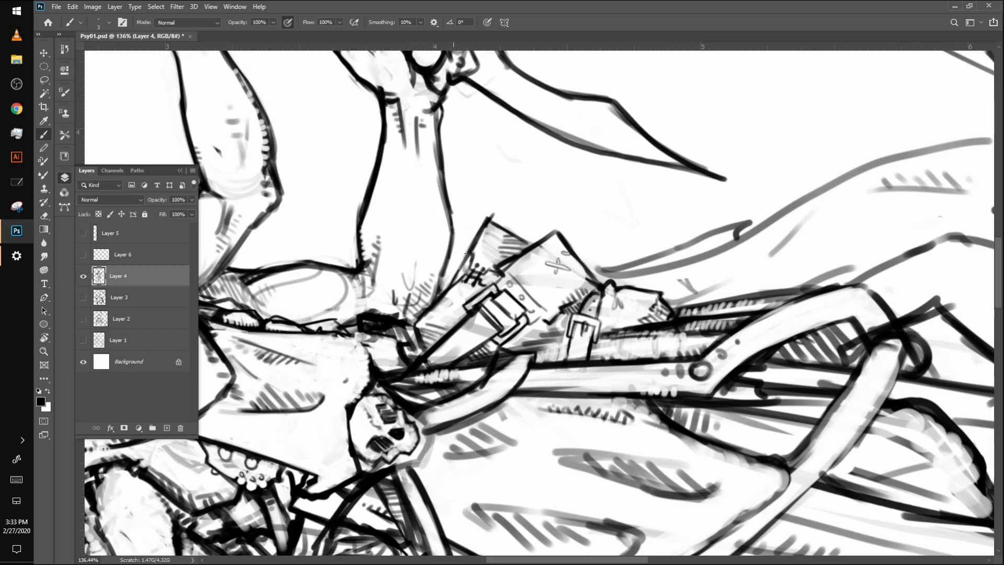
mouse_move(454, 280)
mouse_down()
mouse_move(470, 260)
mouse_move(493, 274)
mouse_up()
key(ctrl+0)
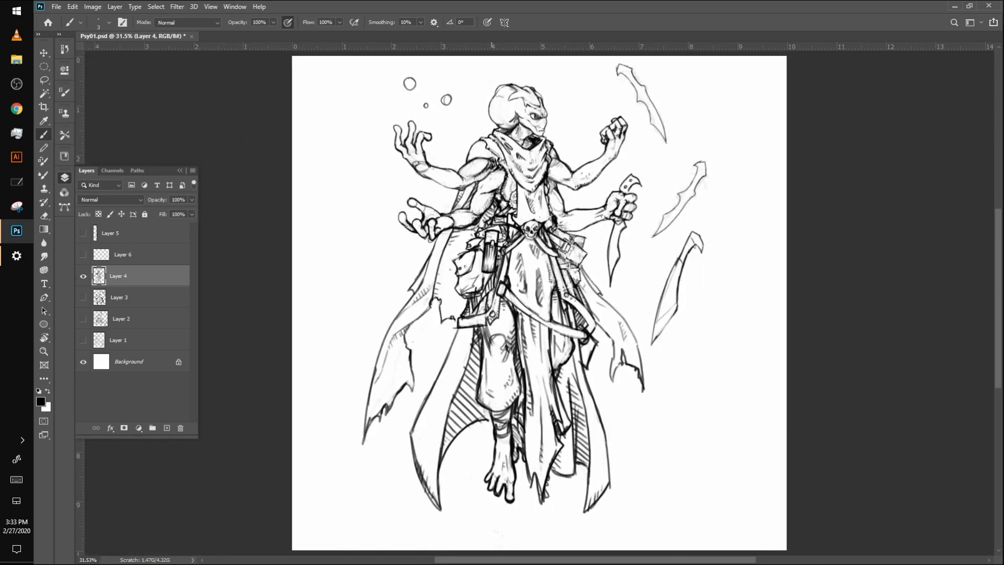
Hatch the upper thigh of the trouser leg just below the hanging strap with a slightly larger brush
drag(556, 360, 626, 360)
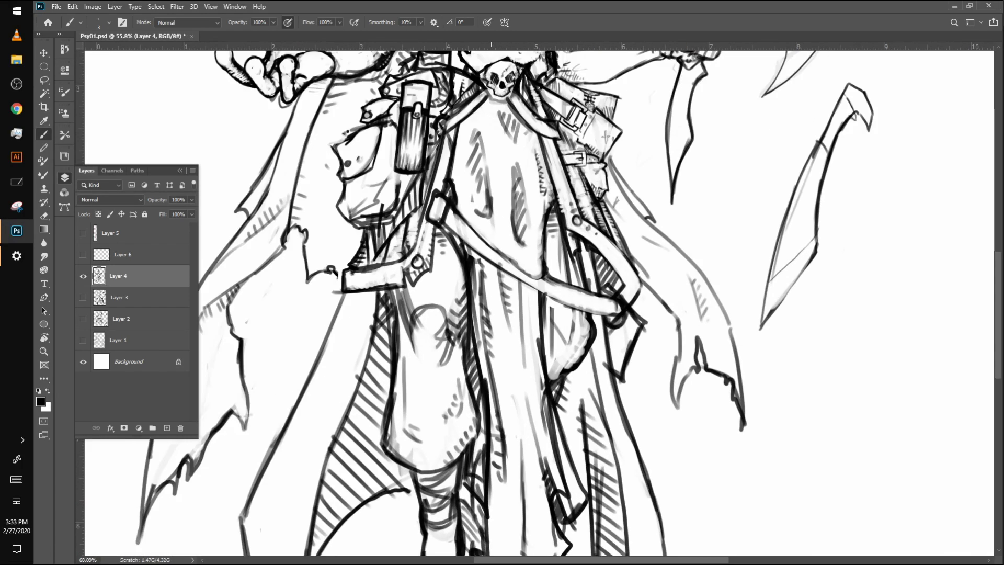
drag(395, 290, 393, 299)
key(ctrl+z)
key(bracketright)
key(bracketright)
drag(391, 292, 401, 305)
drag(395, 303, 409, 337)
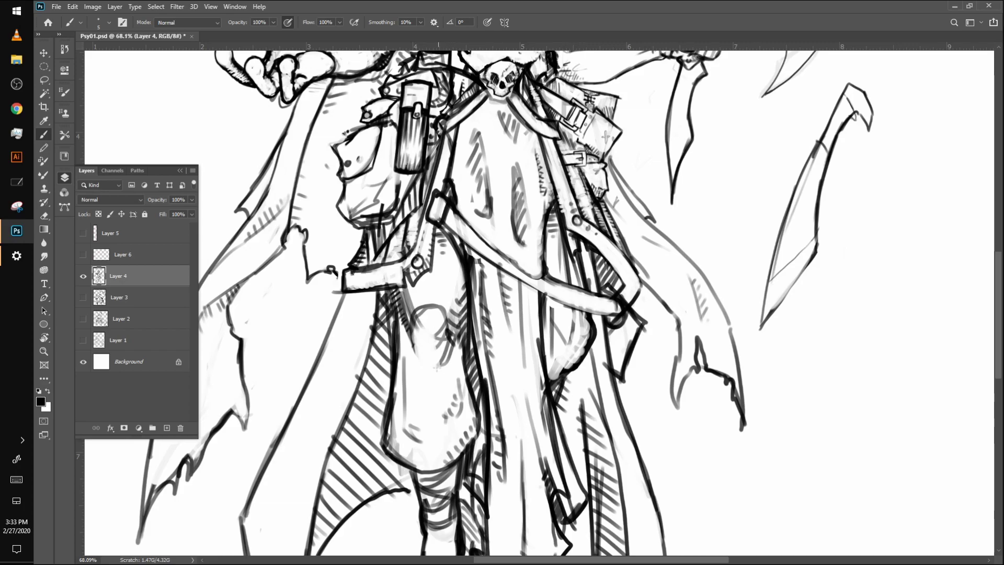
Refine the fold lines at the knee and shade the inner side of the trouser leg down to the calf wraps
drag(442, 359, 454, 340)
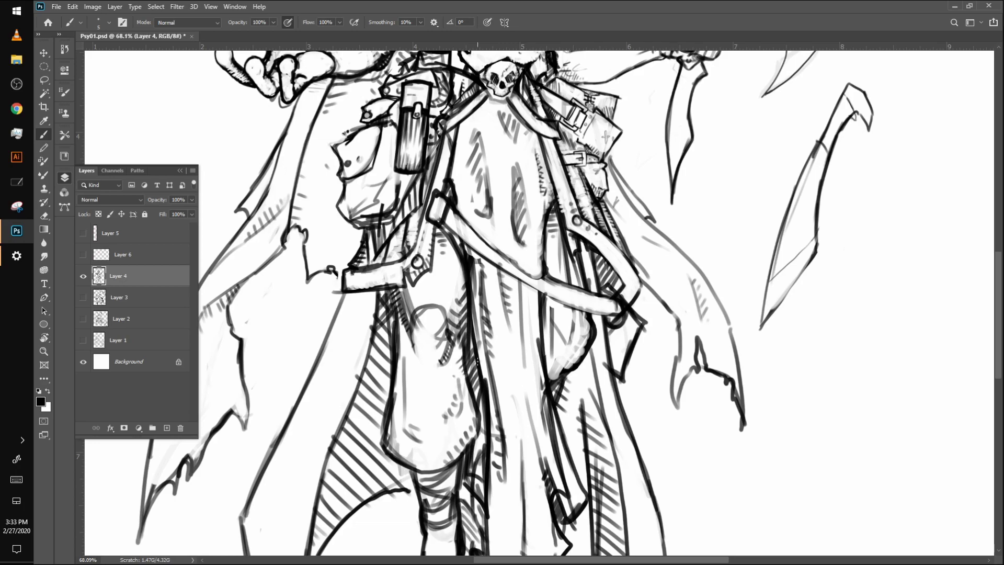
drag(481, 414, 457, 496)
key(ctrl+0)
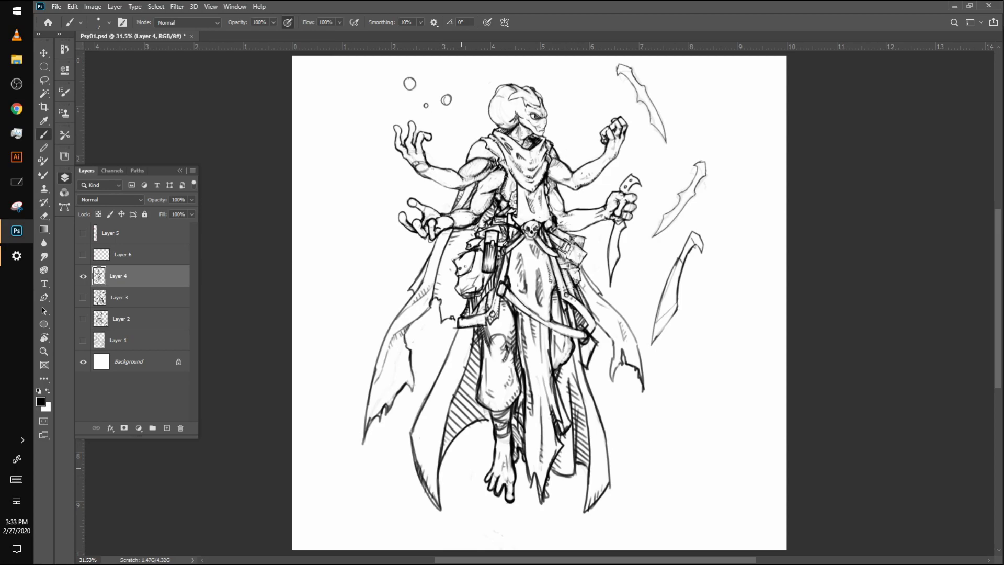
scroll(638, 370, up, 4)
drag(618, 314, 597, 377)
scroll(580, 265, up, 4)
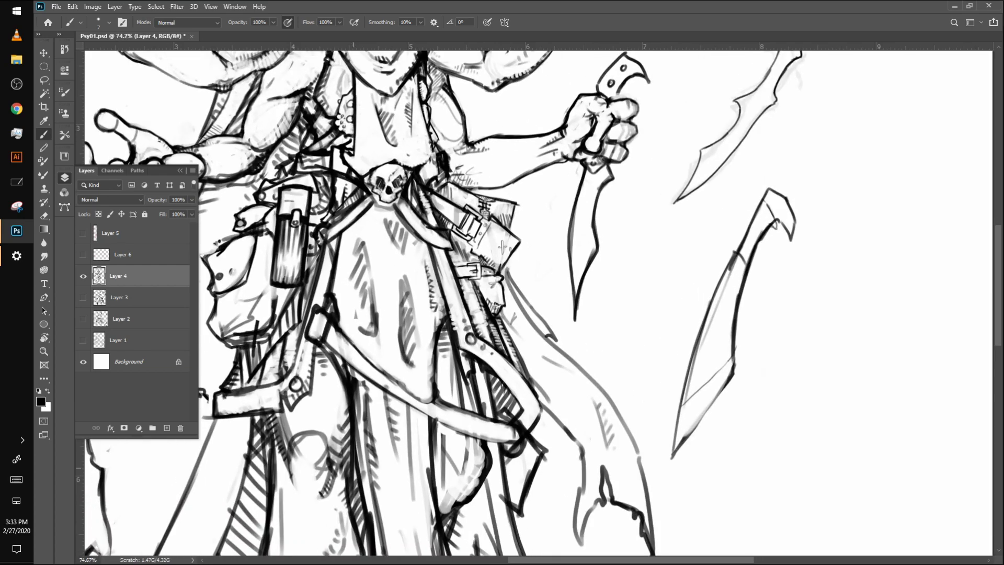
drag(505, 254, 545, 307)
key(bracketleft)
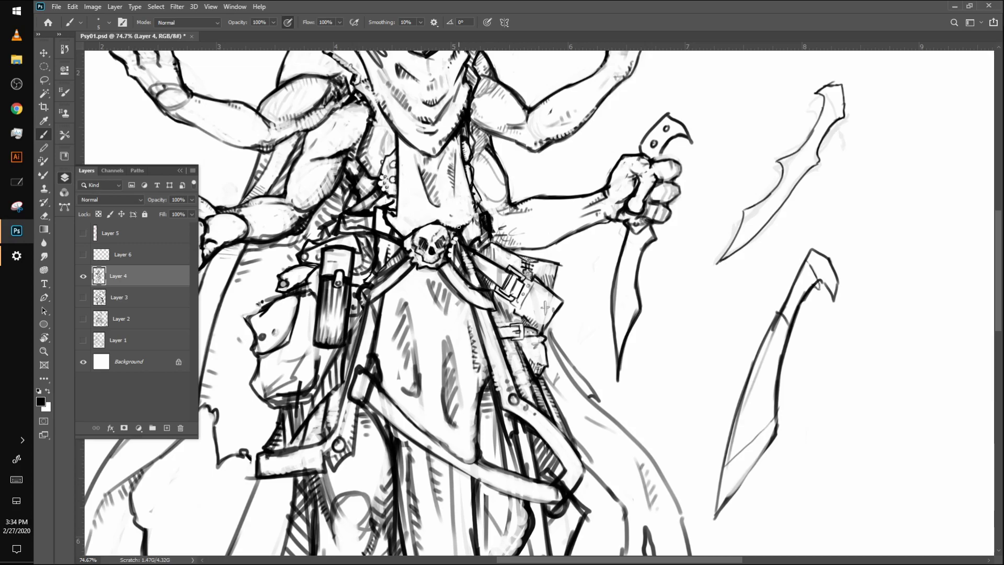
right_click(459, 238)
key(Escape)
key(ctrl+0)
Refine the belt skull's lower jaw and redraw the edges and tip of the curved strap beneath it with a finer brush
scroll(590, 260, up, 10)
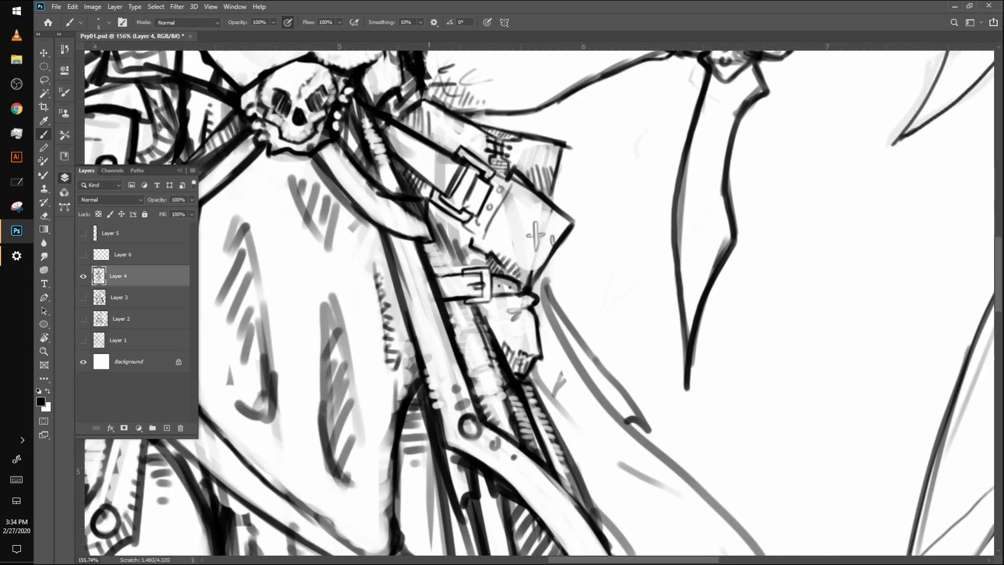
key([)
mouse_move(315, 164)
mouse_down()
mouse_move(361, 227)
mouse_move(314, 168)
mouse_move(360, 220)
mouse_move(347, 175)
mouse_move(328, 162)
mouse_move(361, 202)
mouse_up()
drag(310, 147, 322, 139)
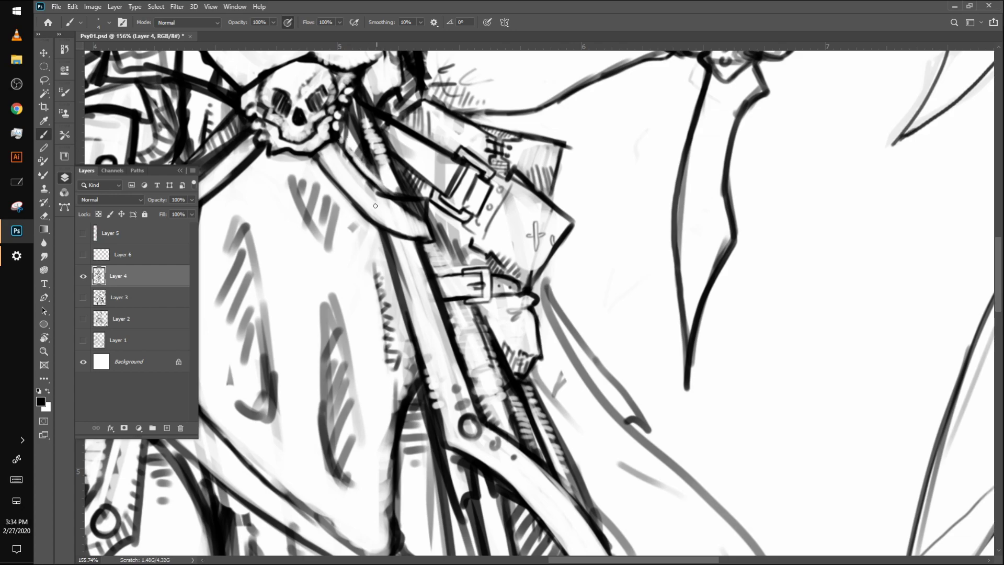
mouse_move(402, 207)
mouse_down()
mouse_move(348, 181)
mouse_move(353, 164)
mouse_move(398, 210)
mouse_move(384, 198)
mouse_move(422, 218)
mouse_move(392, 208)
mouse_move(427, 218)
mouse_move(418, 198)
mouse_move(378, 188)
mouse_move(392, 197)
mouse_move(430, 184)
mouse_move(398, 202)
mouse_move(399, 212)
mouse_move(433, 203)
mouse_move(425, 220)
mouse_move(441, 169)
mouse_move(427, 221)
mouse_move(429, 243)
mouse_up()
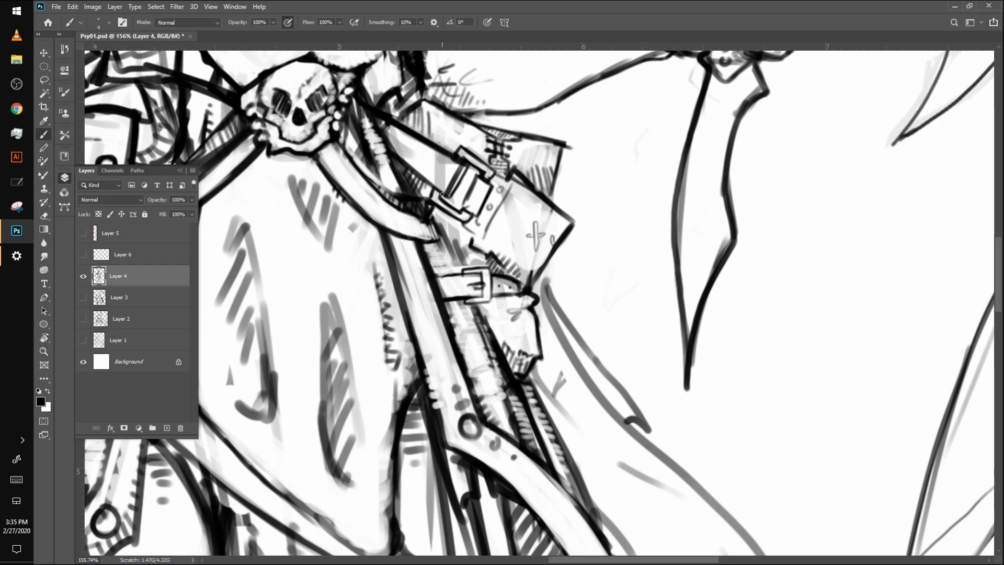
Add short hatching on the skirt under the curved strap and shade the area around the strap's tip
mouse_move(363, 215)
mouse_down()
mouse_move(354, 230)
mouse_move(369, 245)
mouse_up()
drag(381, 239, 375, 248)
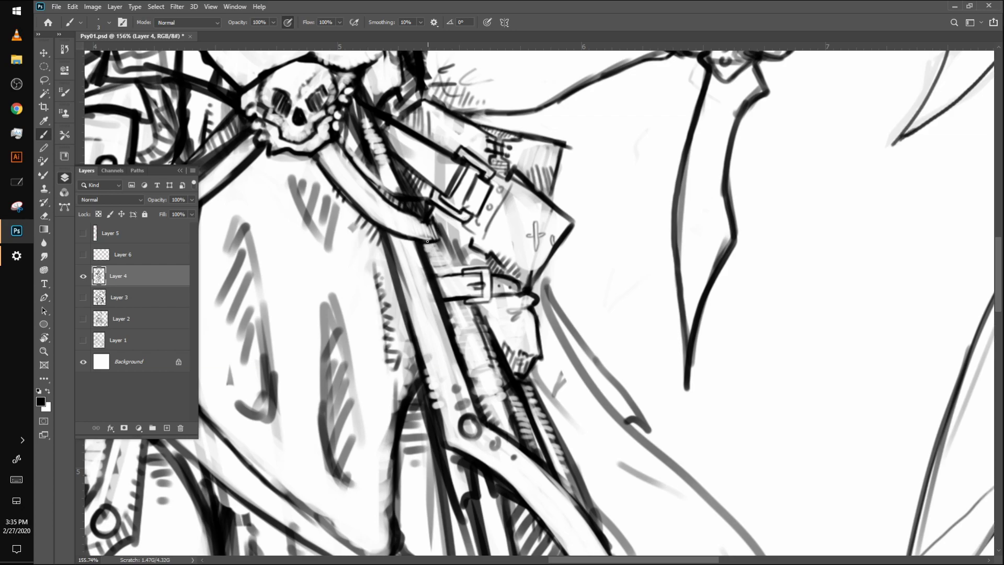
mouse_move(437, 219)
mouse_down()
mouse_move(447, 242)
mouse_move(442, 228)
mouse_up()
drag(443, 245, 484, 320)
scroll(544, 293, down, 5)
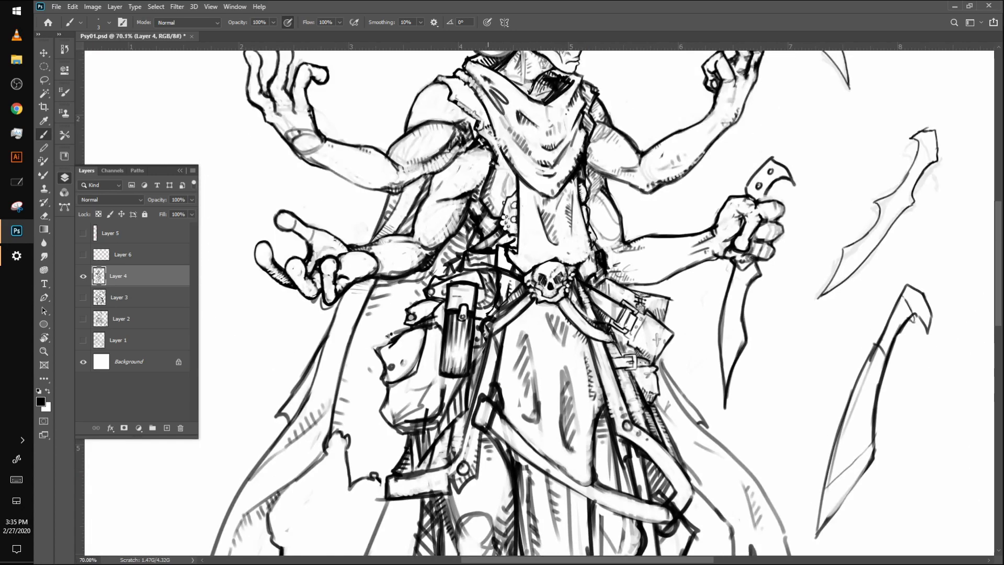
Add fine texture marks and shading to the alien's brow, nose and cheek below the eye
scroll(554, 251, up, 4)
scroll(502, 308, up, 8)
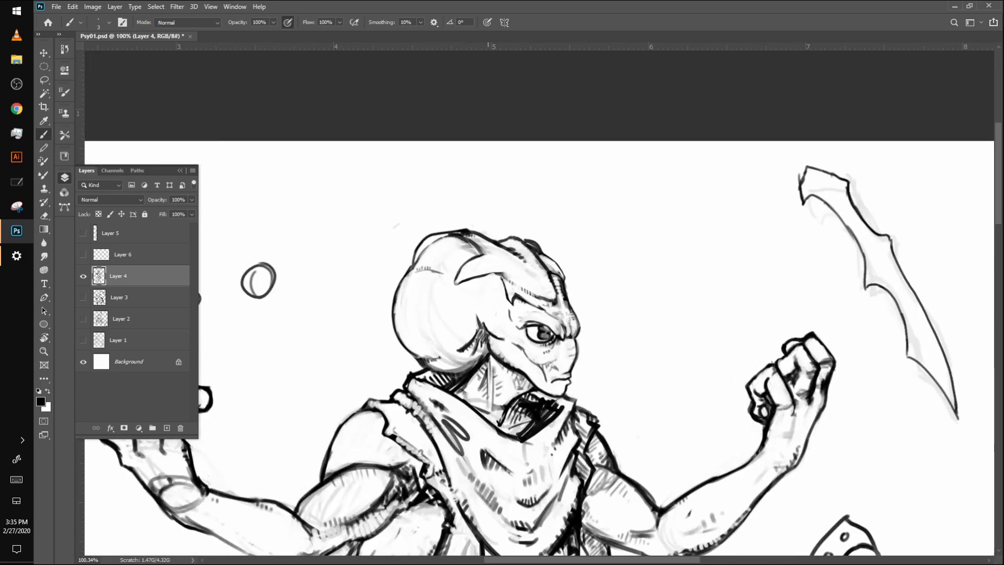
mouse_move(368, 168)
mouse_down()
mouse_move(434, 198)
mouse_move(417, 191)
mouse_move(411, 152)
mouse_move(414, 196)
mouse_move(391, 170)
mouse_up()
drag(446, 215, 441, 185)
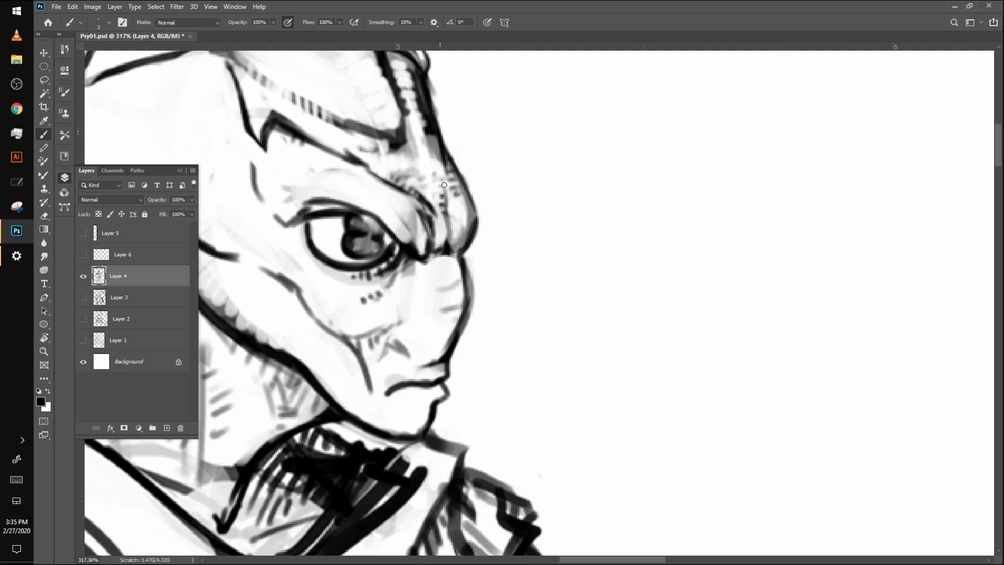
mouse_move(450, 225)
mouse_down()
mouse_move(445, 251)
mouse_move(472, 200)
mouse_move(458, 256)
mouse_move(467, 229)
mouse_up()
mouse_move(437, 278)
mouse_down()
mouse_move(450, 277)
mouse_move(399, 273)
mouse_move(388, 286)
mouse_up()
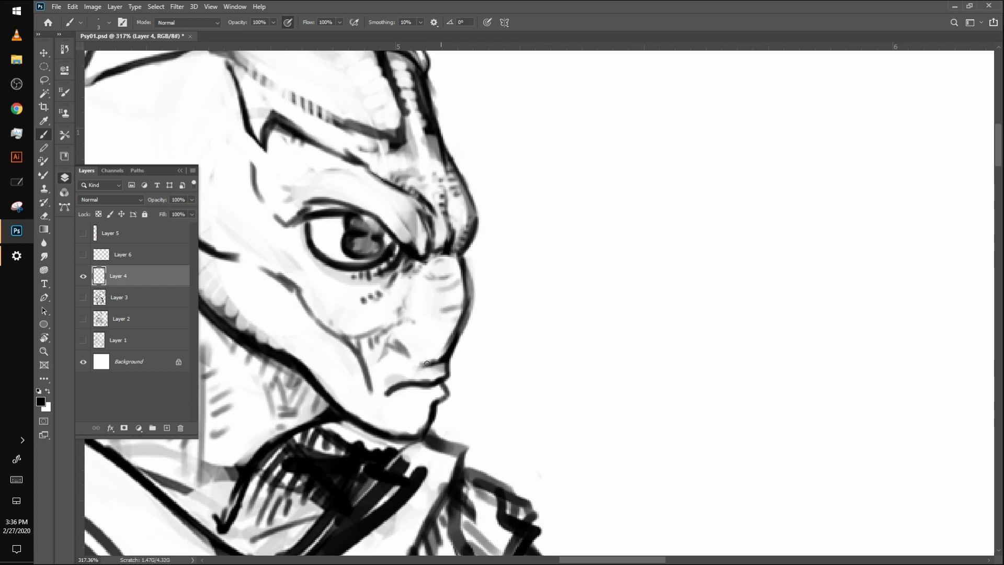
Shade the alien's chin with short strokes along the lower jaw beneath the mouth
mouse_move(386, 392)
mouse_down()
mouse_move(395, 378)
mouse_move(432, 406)
mouse_move(393, 433)
mouse_up()
key(ctrl+z)
drag(396, 426, 405, 434)
drag(408, 421, 412, 432)
mouse_move(416, 417)
mouse_down()
mouse_move(420, 428)
mouse_move(428, 418)
mouse_up()
scroll(466, 381, down, 3)
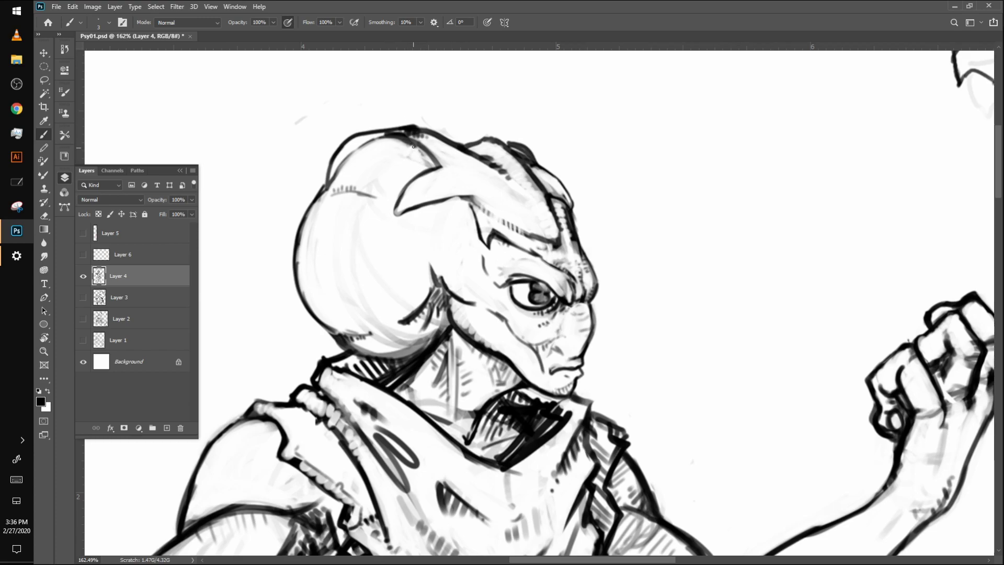
Clean the faint sketch lines from the rounded back of the head, define its crease and shade its lower part
mouse_move(423, 150)
mouse_down()
mouse_move(419, 164)
mouse_move(370, 164)
mouse_up()
mouse_move(435, 164)
mouse_down()
mouse_move(375, 184)
mouse_move(367, 169)
mouse_up()
mouse_move(308, 227)
mouse_down()
mouse_move(326, 214)
mouse_move(320, 194)
mouse_up()
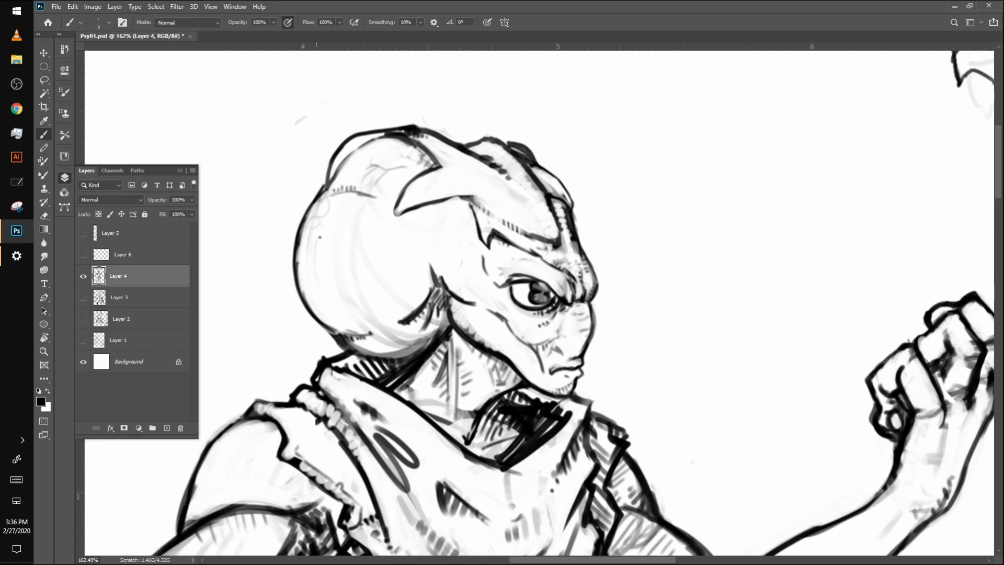
drag(316, 233, 336, 197)
mouse_move(338, 254)
mouse_down()
mouse_move(315, 252)
mouse_move(376, 207)
mouse_move(369, 226)
mouse_up()
mouse_move(373, 231)
mouse_down()
mouse_move(351, 250)
mouse_move(371, 253)
mouse_move(390, 225)
mouse_move(402, 242)
mouse_move(385, 227)
mouse_move(385, 249)
mouse_move(366, 252)
mouse_move(375, 242)
mouse_move(363, 260)
mouse_move(372, 239)
mouse_move(355, 212)
mouse_move(329, 214)
mouse_move(325, 266)
mouse_move(386, 159)
mouse_move(380, 175)
mouse_move(412, 163)
mouse_up()
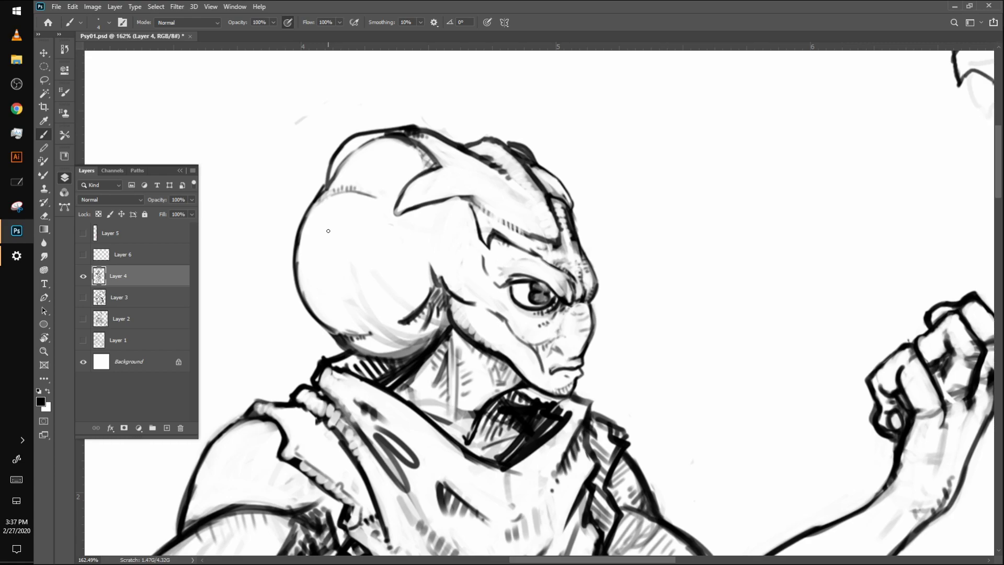
mouse_move(349, 271)
mouse_down()
mouse_move(362, 298)
mouse_move(384, 291)
mouse_move(369, 307)
mouse_move(384, 300)
mouse_move(386, 332)
mouse_move(371, 340)
mouse_move(383, 332)
mouse_move(427, 329)
mouse_up()
Touch up the scarf's edge and darken the vest shadows running down beside the scarf and hanging chest cloth
scroll(427, 329, down, 5)
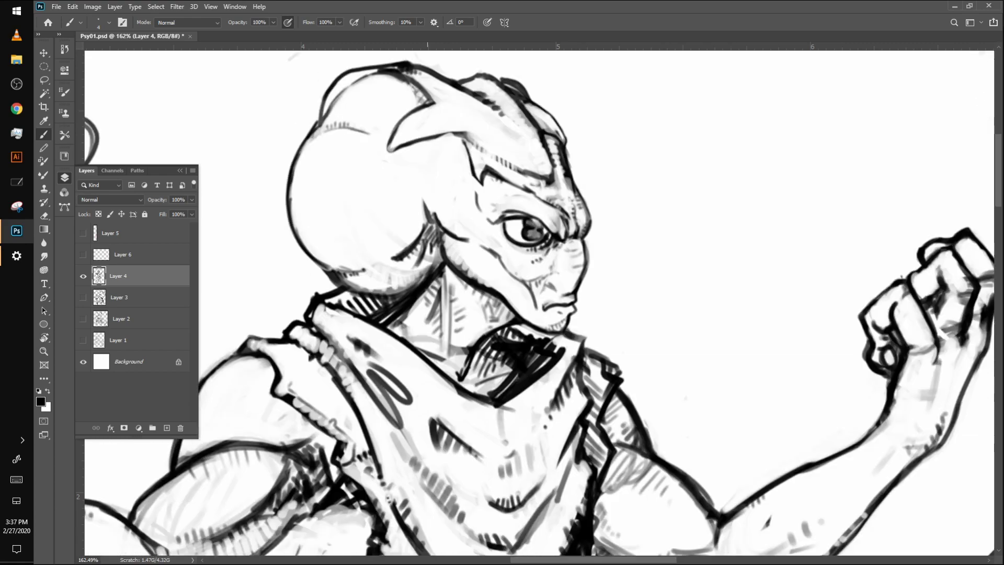
scroll(678, 455, up, 4)
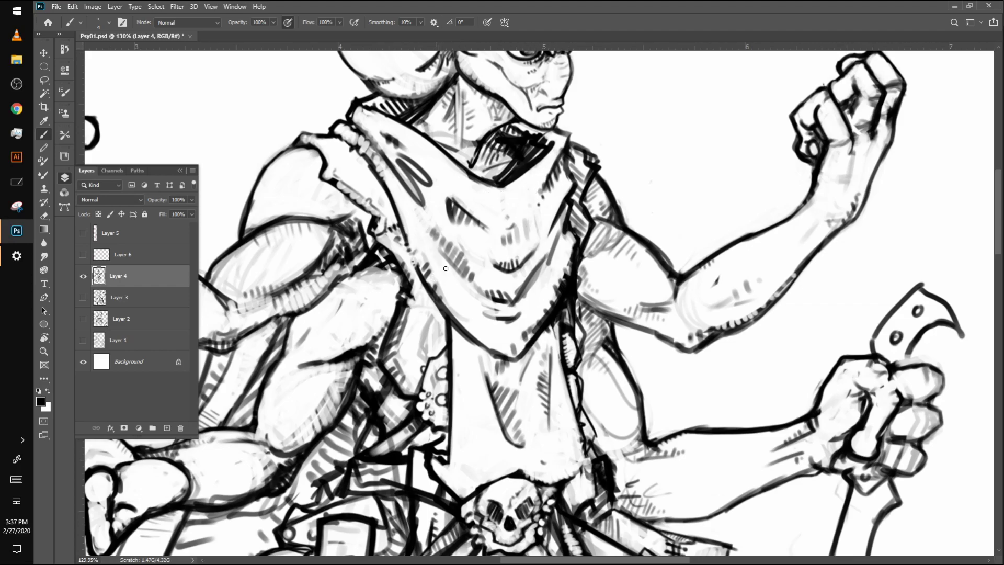
mouse_move(425, 322)
mouse_down()
mouse_move(408, 350)
mouse_move(442, 330)
mouse_move(419, 359)
mouse_move(430, 318)
mouse_move(419, 336)
mouse_move(436, 331)
mouse_move(431, 314)
mouse_move(412, 305)
mouse_up()
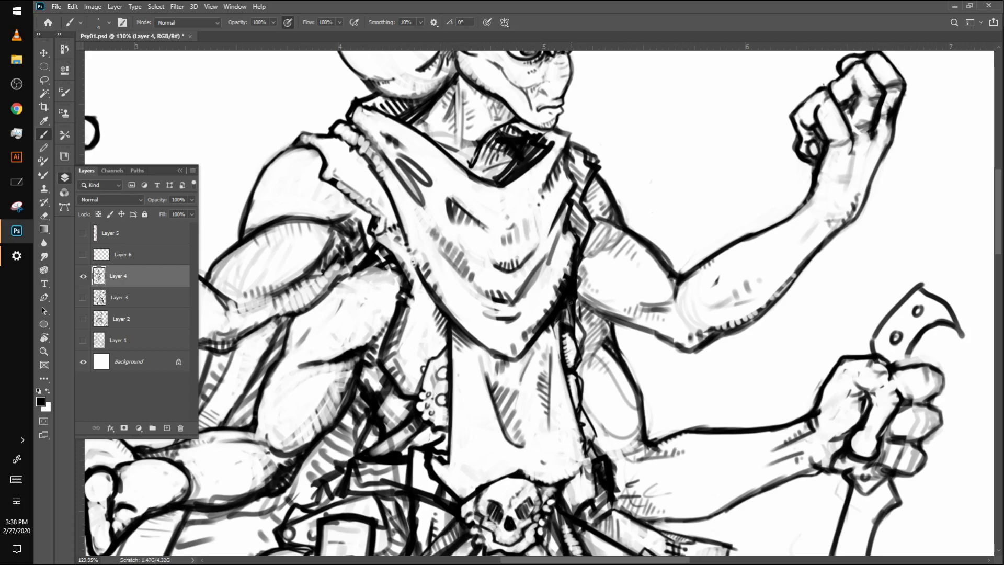
mouse_move(578, 324)
mouse_down()
mouse_move(578, 343)
mouse_move(565, 349)
mouse_move(574, 406)
mouse_move(561, 479)
mouse_move(571, 470)
mouse_up()
drag(582, 453, 572, 463)
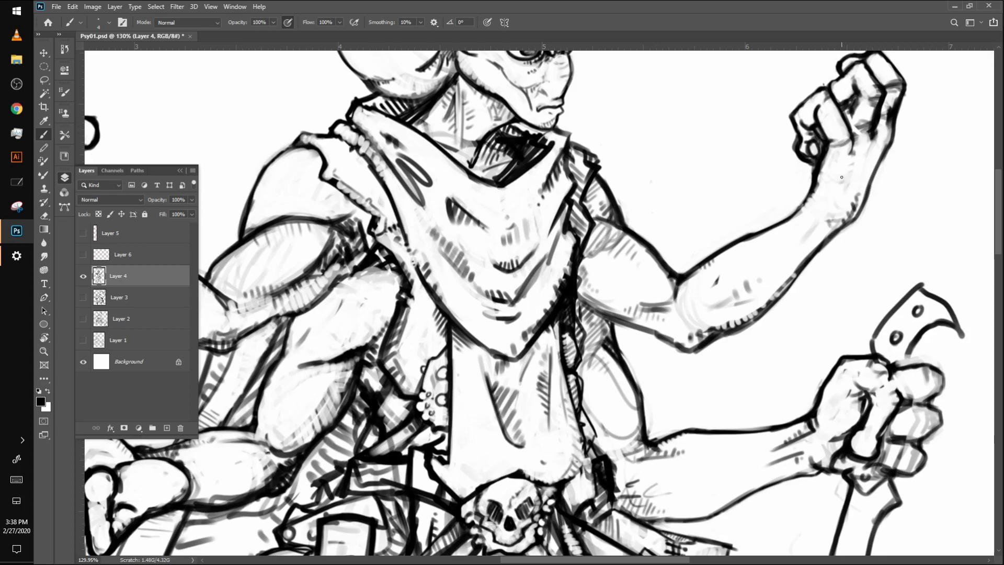
Add shading lines to the wrist of the raised fist and touch up the neck shadow inside the scarf
mouse_move(846, 190)
mouse_down()
mouse_move(852, 163)
mouse_move(874, 147)
mouse_move(863, 178)
mouse_up()
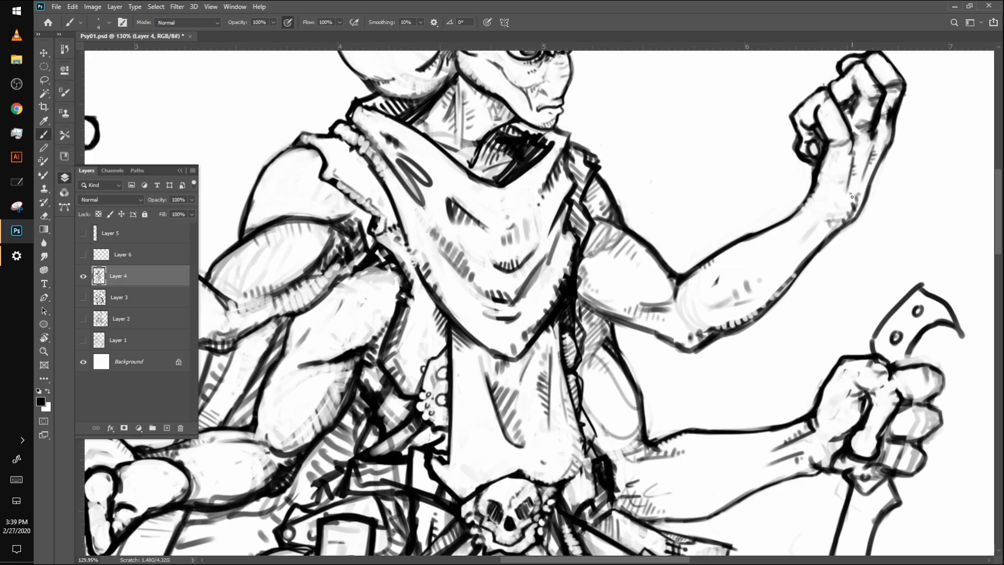
mouse_move(518, 122)
mouse_down()
mouse_move(541, 144)
mouse_move(554, 140)
mouse_move(550, 148)
mouse_up()
scroll(558, 132, down, 6)
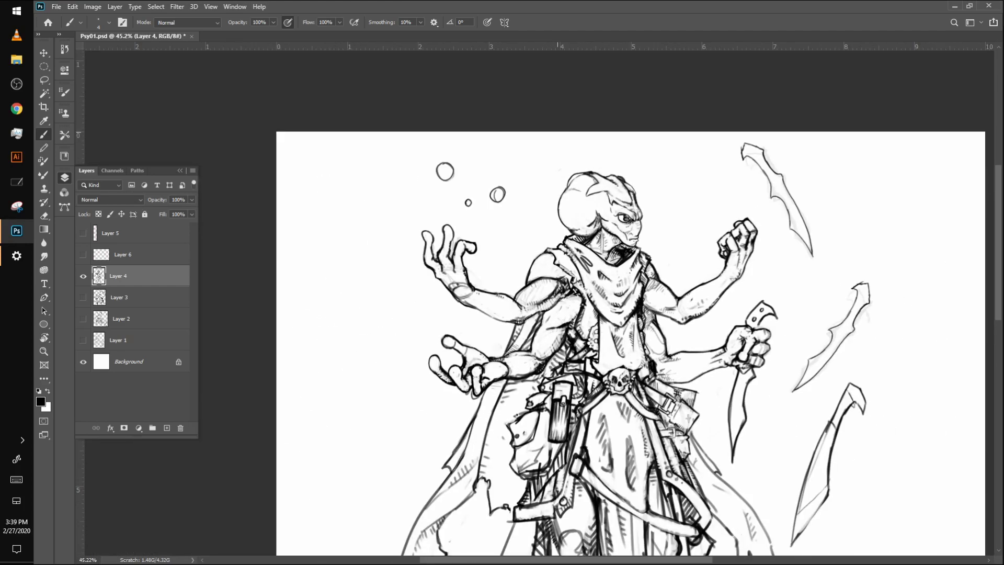
Rework the head crest's pointed edges with thinner lines, removing the old tips and the overlong stroke across the skull
scroll(664, 189, up, 6)
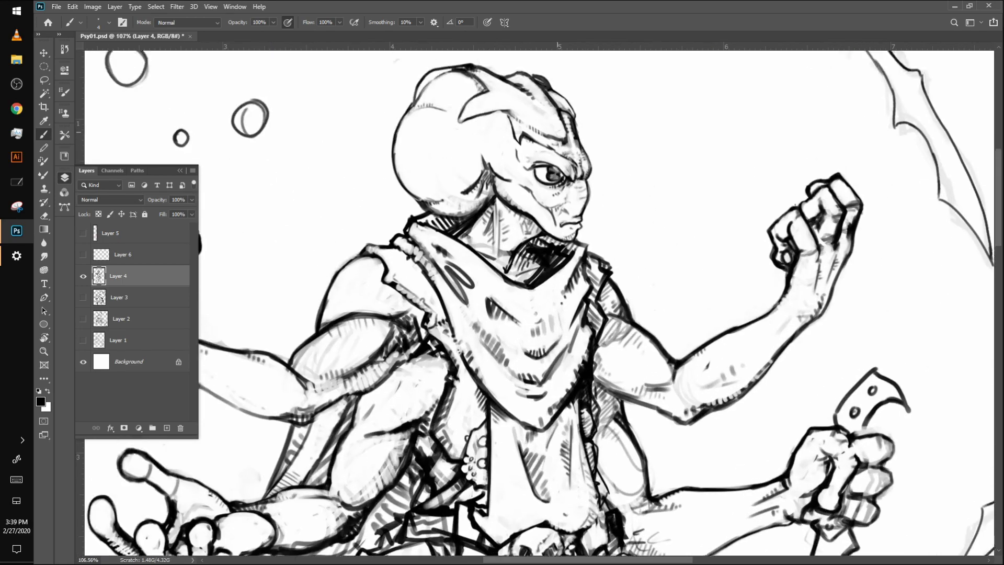
scroll(194, 191, up, 1)
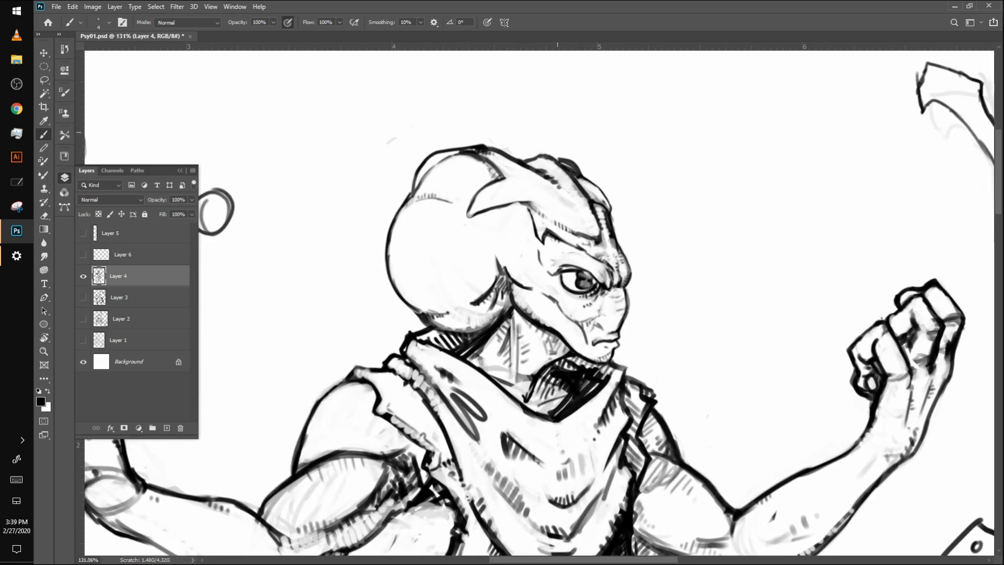
mouse_move(506, 178)
mouse_down()
mouse_move(480, 195)
mouse_move(488, 188)
mouse_move(493, 207)
mouse_move(520, 198)
mouse_up()
mouse_move(545, 231)
mouse_down()
mouse_move(530, 235)
mouse_move(530, 210)
mouse_move(527, 227)
mouse_move(534, 213)
mouse_move(472, 192)
mouse_move(505, 177)
mouse_move(488, 193)
mouse_move(530, 206)
mouse_move(524, 227)
mouse_up()
key([)
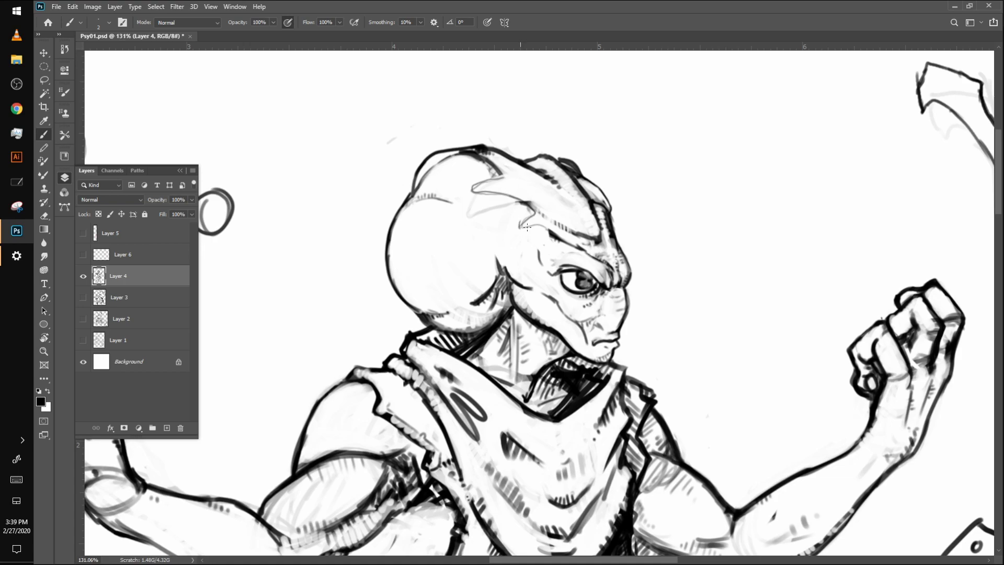
mouse_move(480, 180)
mouse_down()
mouse_move(445, 214)
mouse_move(484, 191)
mouse_move(454, 204)
mouse_move(432, 234)
mouse_move(475, 192)
mouse_up()
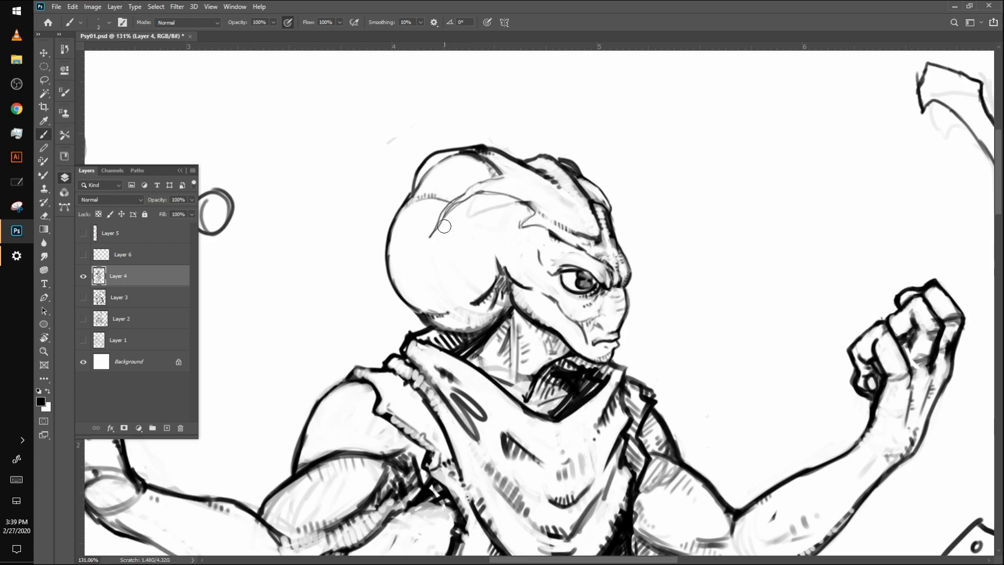
drag(439, 235, 463, 207)
mouse_move(463, 206)
mouse_down()
mouse_move(437, 225)
mouse_move(450, 234)
mouse_move(515, 209)
mouse_up()
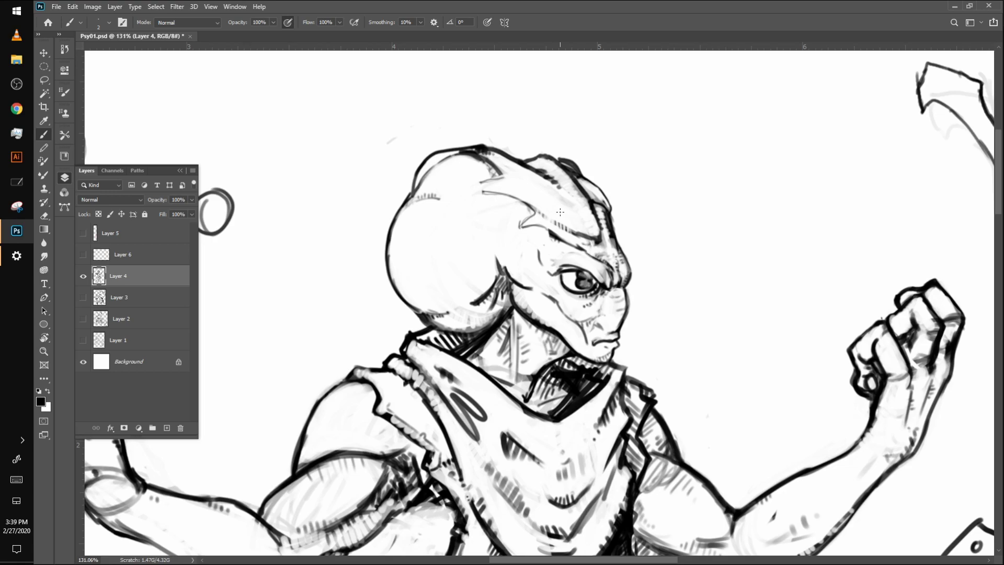
Draw the head crest's two points as tapered curves, one sweeping back over the skull and one beside the brow
key(bracketleft)
key(bracketright)
key(bracketright)
mouse_move(497, 174)
mouse_down()
mouse_move(476, 176)
mouse_move(447, 200)
mouse_move(486, 176)
mouse_move(445, 199)
mouse_move(497, 194)
mouse_move(446, 196)
mouse_up()
mouse_move(537, 209)
mouse_down()
mouse_move(500, 238)
mouse_move(543, 228)
mouse_move(494, 244)
mouse_move(529, 216)
mouse_move(492, 240)
mouse_move(567, 228)
mouse_move(551, 242)
mouse_up()
key([)
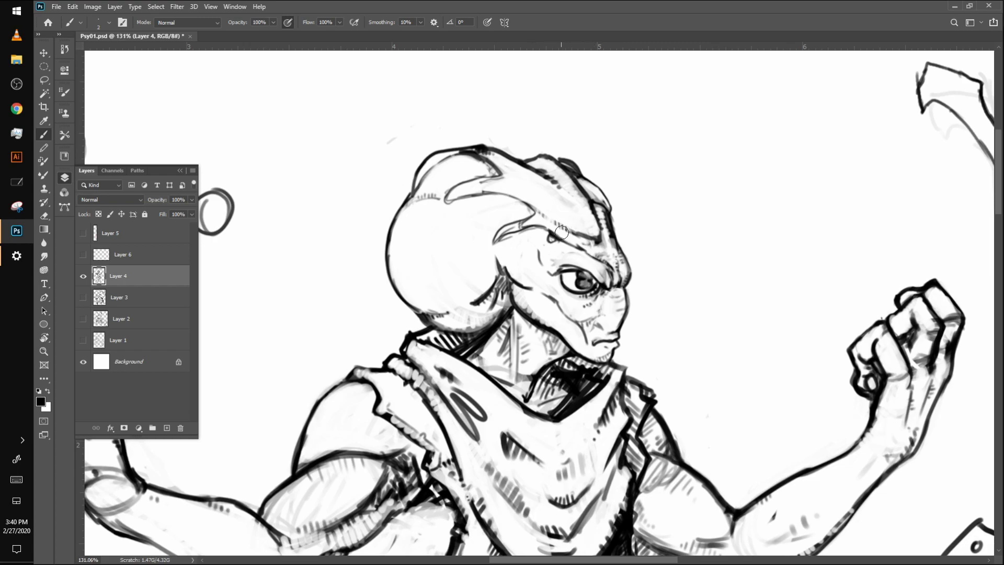
Undo the last marks near the brow and touch up the ridge on top of the head
key(ctrl+z)
key(ctrl+z)
key(ctrl+z)
key(ctrl+z)
mouse_move(574, 173)
mouse_down()
mouse_move(566, 161)
mouse_move(580, 174)
mouse_up()
scroll(574, 166, down, 2)
scroll(574, 166, down, 3)
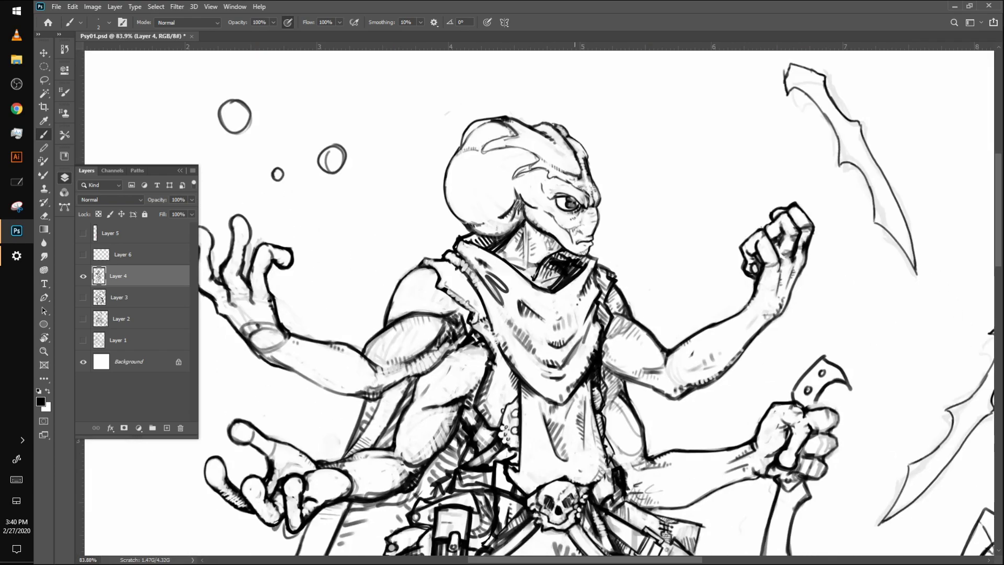
scroll(574, 167, down, 2)
scroll(574, 167, down, 2)
scroll(728, 302, down, 4)
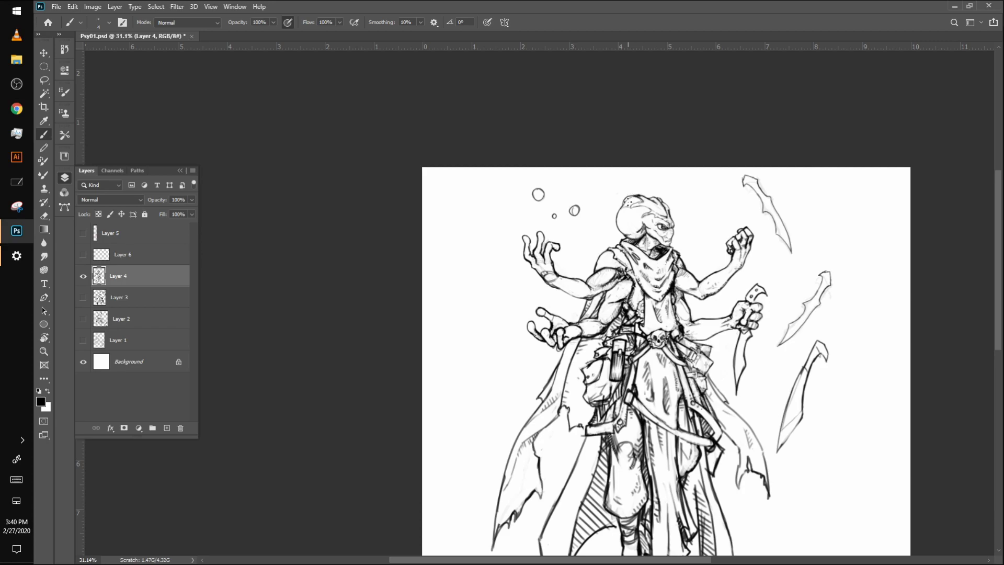
key(bracketright)
key(bracketright)
key(bracketright)
scroll(473, 432, up, 1)
scroll(594, 434, up, 2)
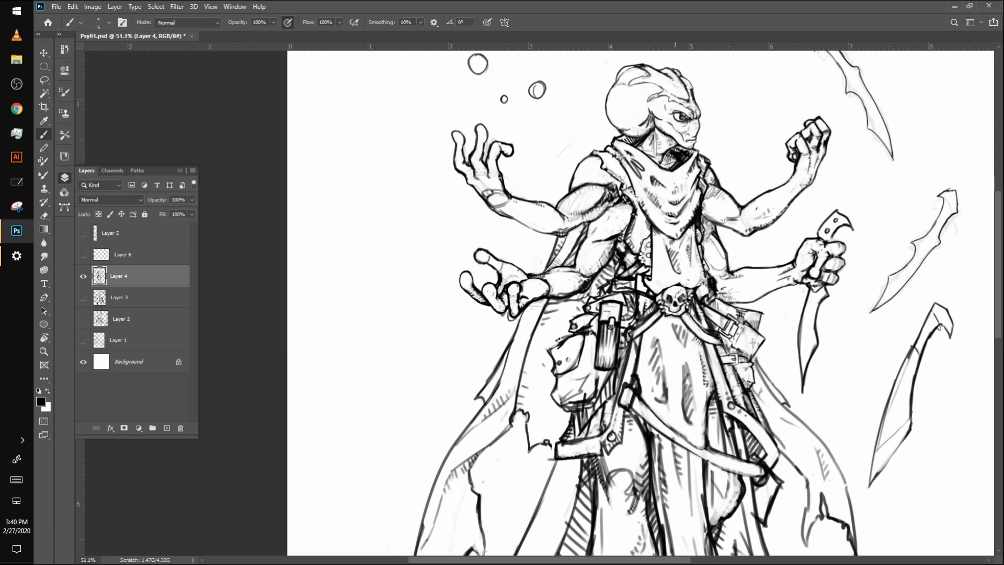
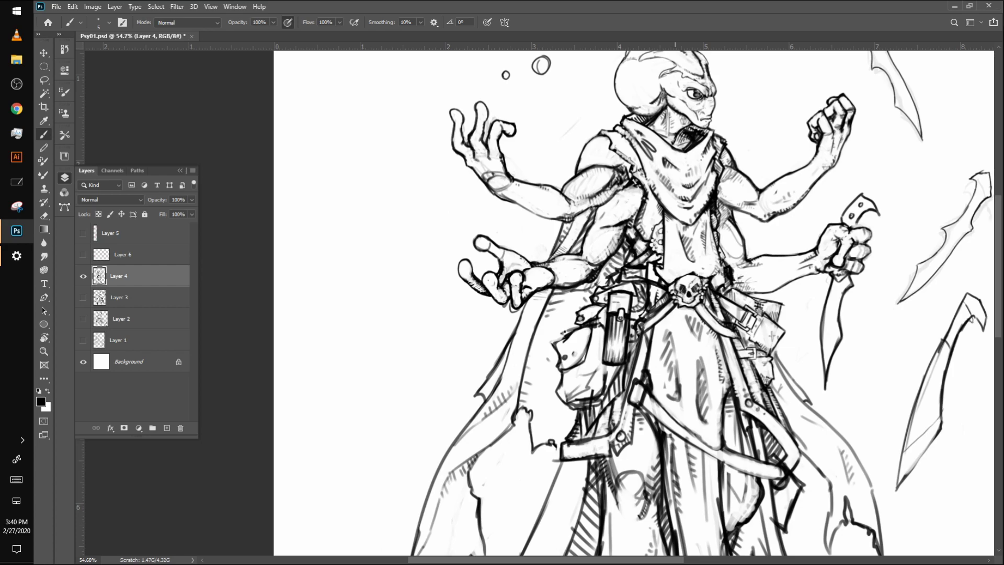
scroll(592, 309, down, 2)
scroll(591, 308, up, 3)
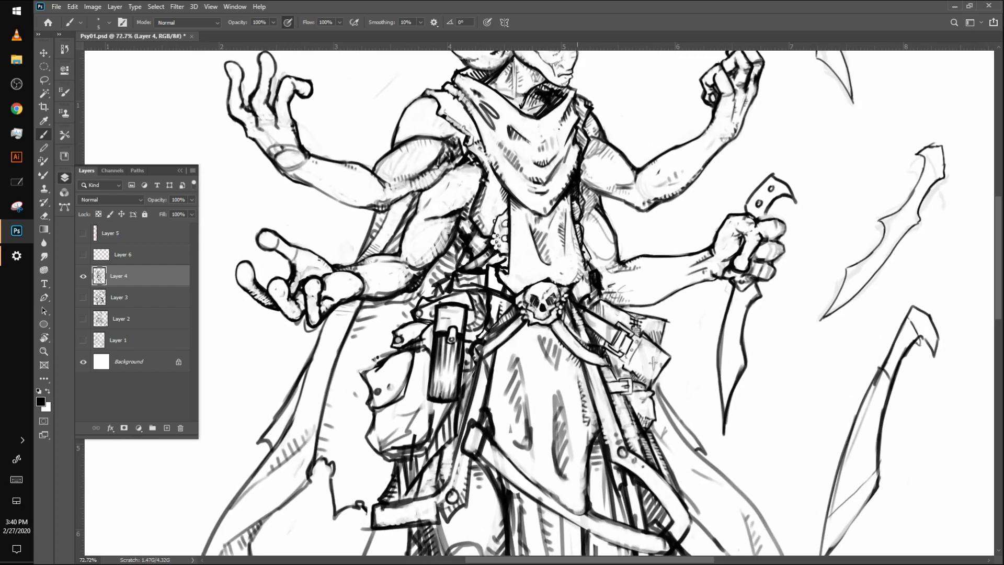
scroll(592, 309, down, 3)
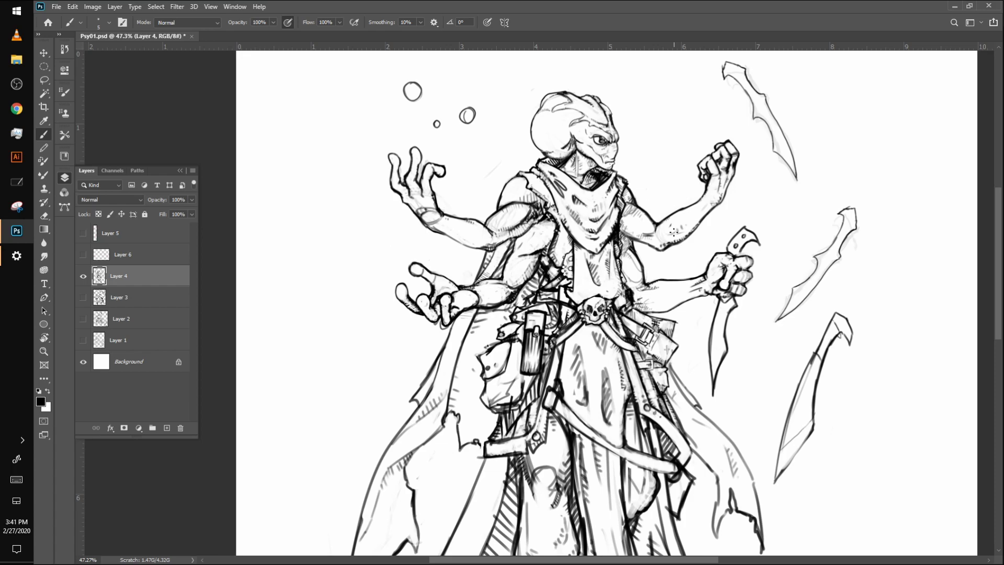
scroll(769, 362, down, 4)
drag(769, 362, 702, 269)
scroll(789, 299, down, 3)
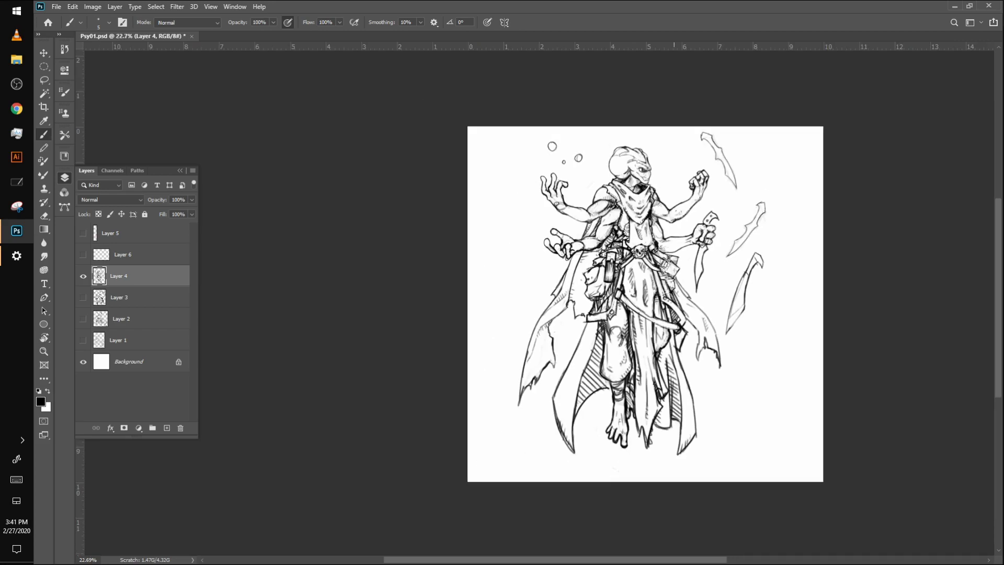
scroll(699, 448, up, 5)
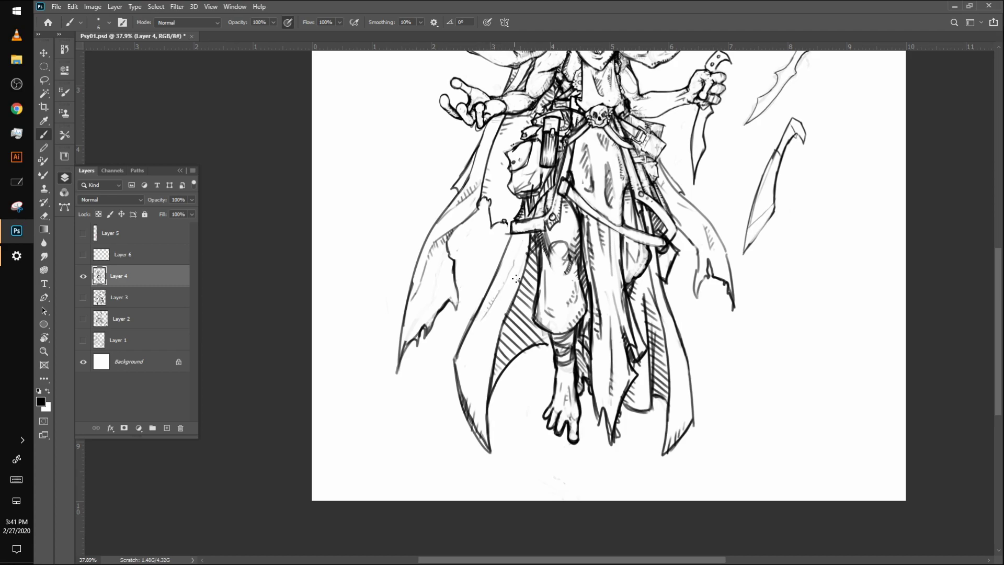
Refine the lower robe's line art, including the ankle wraps and the ragged tip of the long front cloth
drag(515, 246, 505, 286)
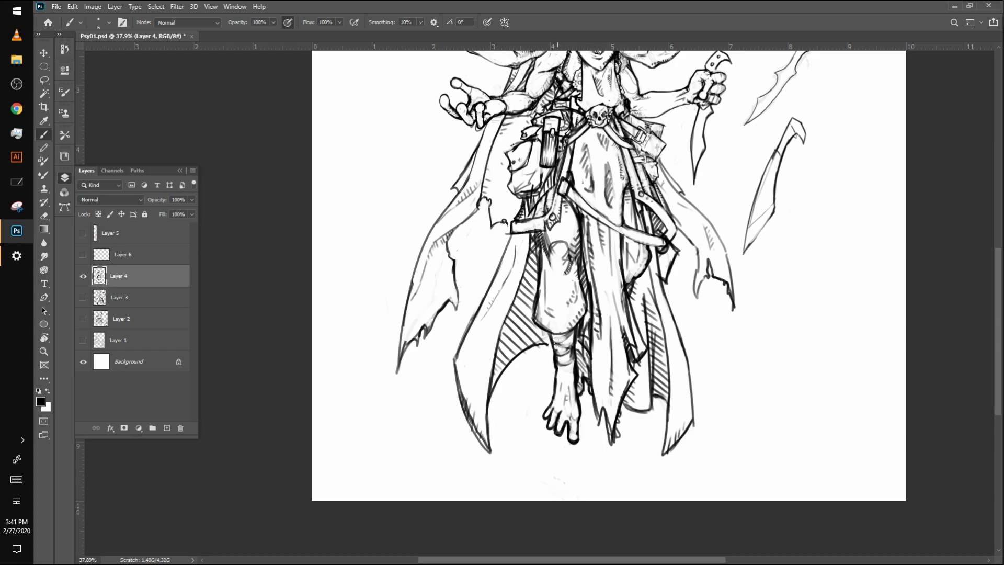
mouse_move(552, 349)
mouse_down()
mouse_move(571, 340)
mouse_move(576, 354)
mouse_up()
drag(616, 406, 615, 435)
key(ctrl+z)
key(ctrl+z)
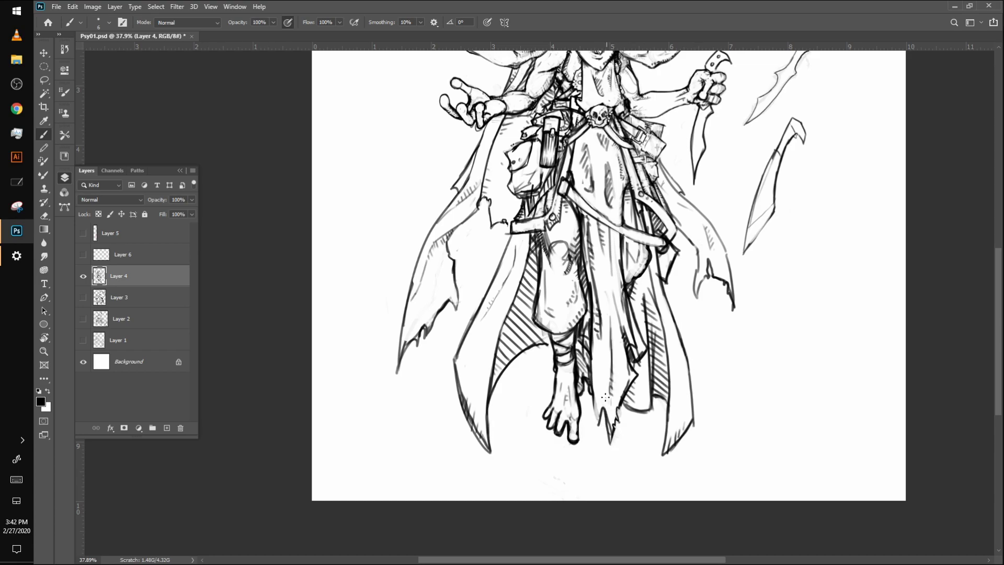
mouse_move(591, 394)
mouse_down()
mouse_move(610, 444)
mouse_move(636, 372)
mouse_up()
drag(649, 268, 645, 280)
drag(650, 274, 646, 281)
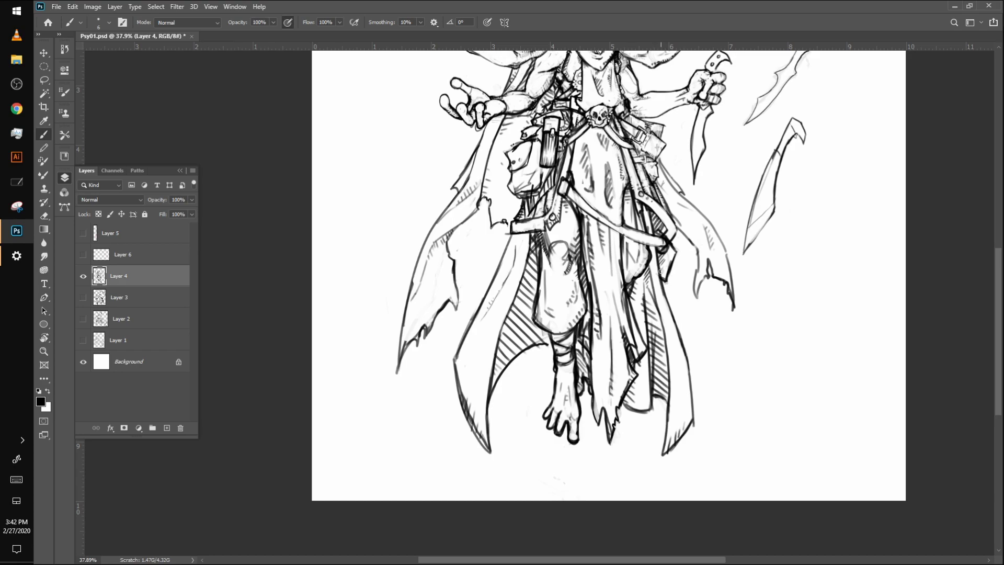
Clean up the low-slung waist strap's edges and redraw the loop where it meets the second strap at the hip
key(ctrl+plus)
key(ctrl+plus)
scroll(585, 322, up, 2)
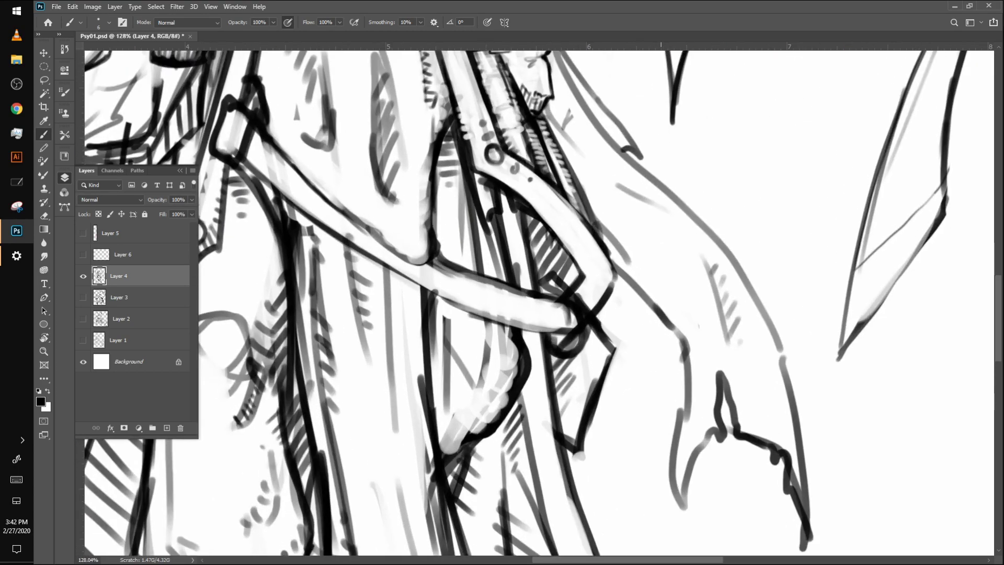
key(bracketleft)
mouse_move(548, 293)
mouse_down()
mouse_move(577, 309)
mouse_move(553, 283)
mouse_up()
mouse_move(555, 284)
mouse_down()
mouse_move(604, 346)
mouse_move(579, 314)
mouse_up()
drag(563, 287, 602, 343)
drag(570, 301, 576, 327)
mouse_move(570, 303)
mouse_down()
mouse_move(575, 331)
mouse_move(557, 331)
mouse_up()
drag(411, 274, 472, 304)
drag(555, 324, 511, 319)
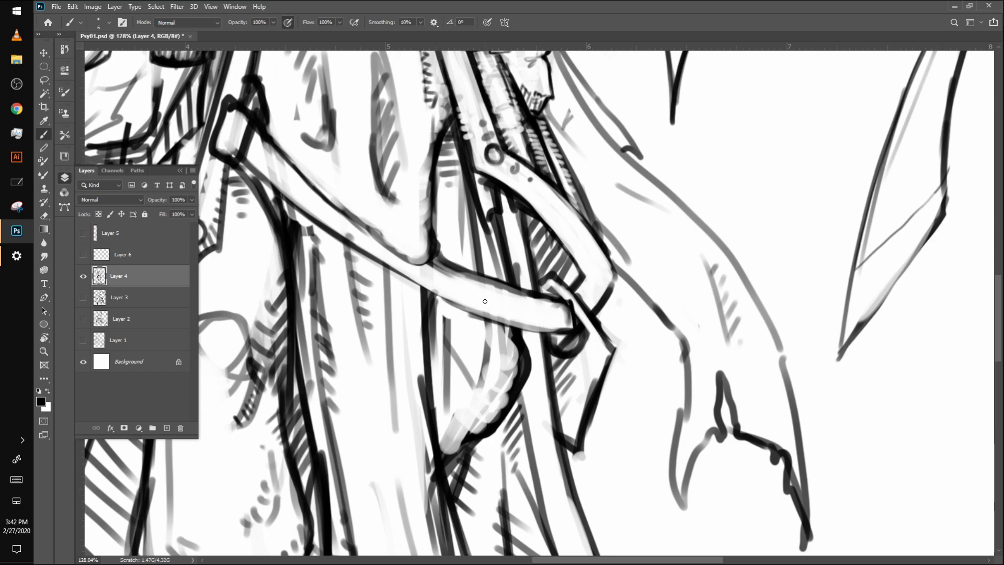
Darken the hanging strap's edge lines and add hatching in the gap between the two hip straps
scroll(484, 301, down, 2)
drag(499, 128, 492, 265)
drag(496, 166, 499, 283)
drag(496, 185, 505, 301)
drag(495, 260, 516, 325)
drag(518, 193, 533, 299)
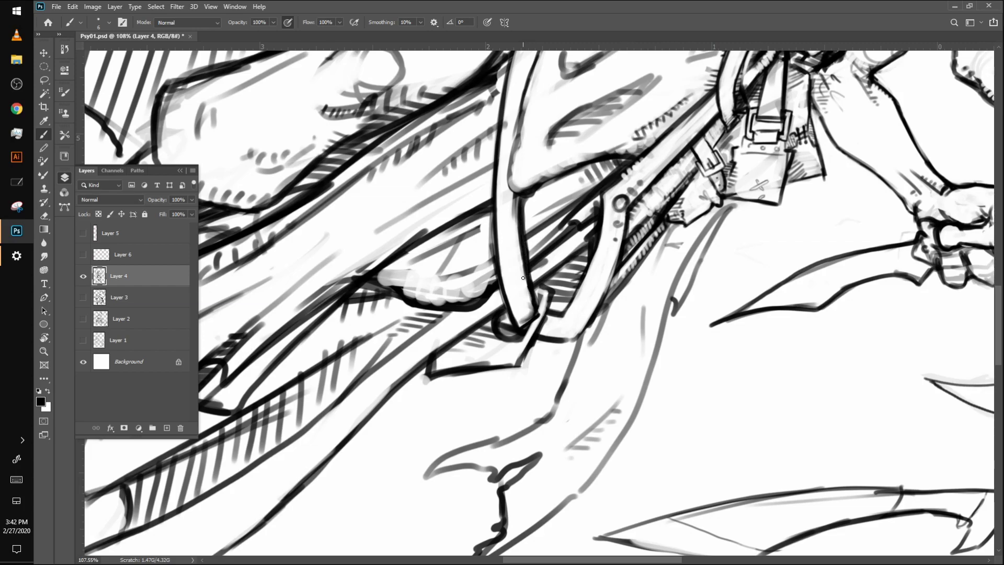
drag(532, 202, 523, 230)
drag(529, 263, 537, 237)
mouse_move(530, 273)
mouse_down()
mouse_move(535, 286)
mouse_move(559, 256)
mouse_move(524, 196)
mouse_move(576, 166)
mouse_up()
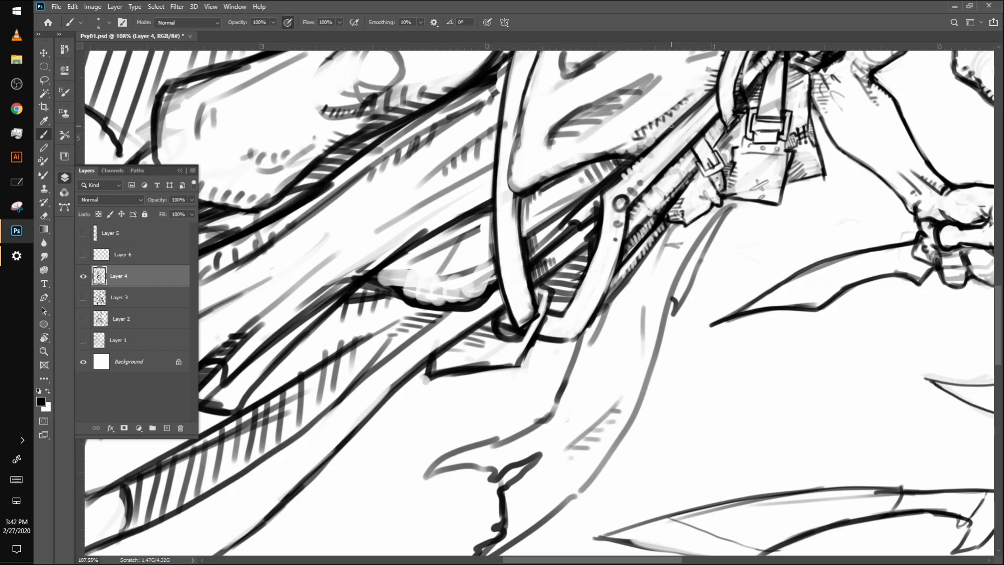
drag(501, 304, 496, 291)
drag(496, 309, 490, 298)
Redraw the strap's dangling end below the hip loop with an inner edge line, an angular bend and a squared tip
scroll(539, 303, down, 2)
key(ctrl+0)
scroll(567, 376, up, 8)
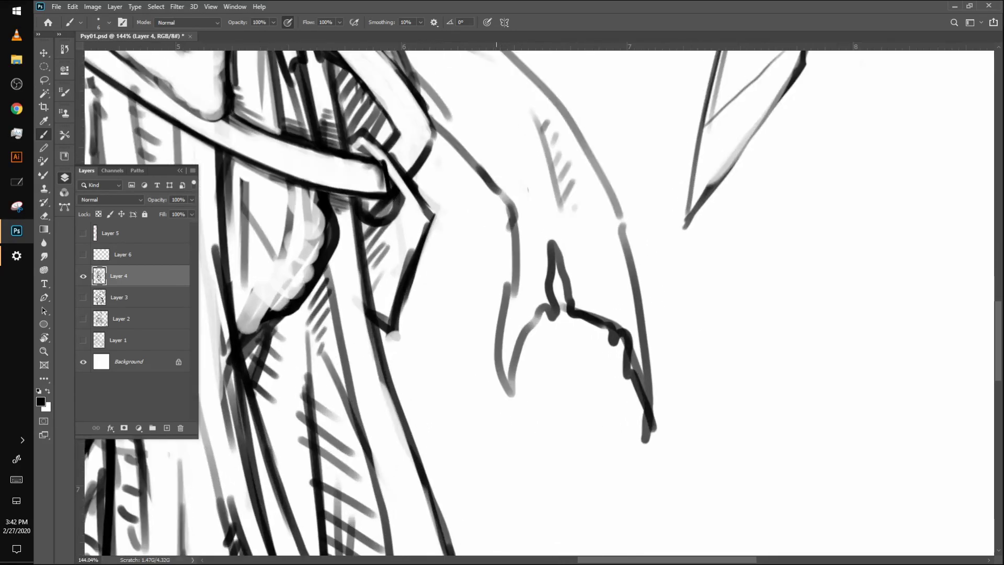
mouse_move(374, 142)
mouse_down()
mouse_move(437, 229)
mouse_move(414, 282)
mouse_up()
mouse_move(401, 192)
mouse_down()
mouse_move(402, 301)
mouse_move(435, 243)
mouse_move(424, 264)
mouse_up()
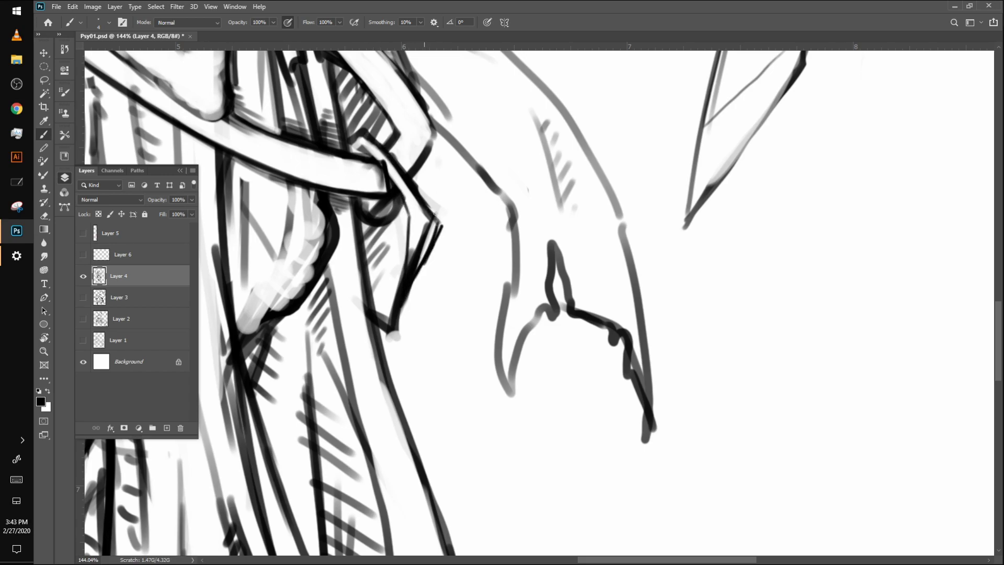
drag(414, 184, 443, 225)
drag(444, 224, 434, 249)
drag(393, 151, 417, 186)
mouse_move(405, 171)
mouse_down()
mouse_move(444, 227)
mouse_move(408, 168)
mouse_move(437, 209)
mouse_up()
mouse_move(413, 170)
mouse_down()
mouse_move(441, 118)
mouse_move(415, 195)
mouse_move(430, 222)
mouse_move(403, 331)
mouse_move(381, 334)
mouse_up()
Undo the last strap-end strokes, thin the outer edge around the bend and add a small loop near the tip
key(ctrl+z)
key(ctrl+z)
key(ctrl+z)
key(ctrl+z)
key(ctrl+z)
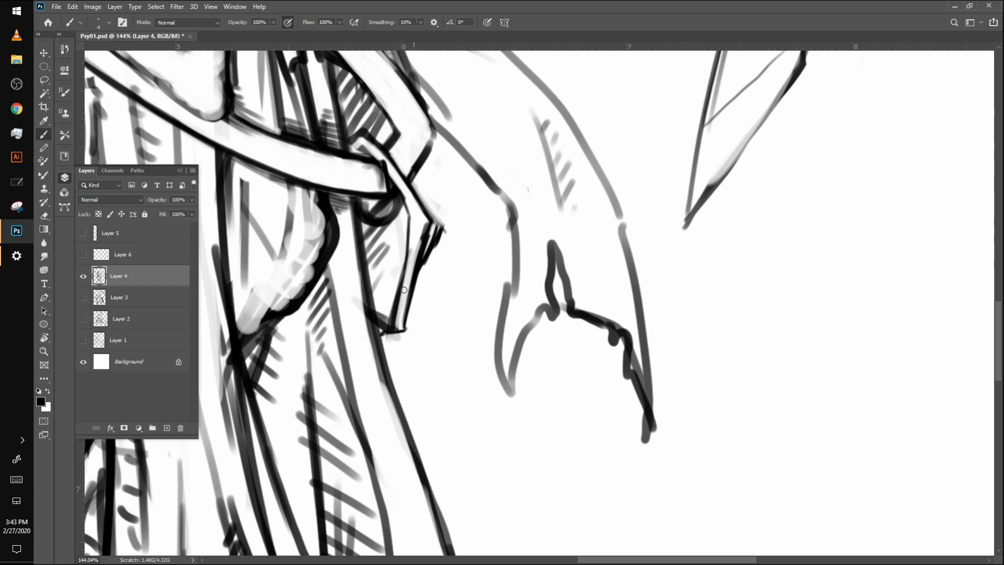
drag(410, 182, 430, 217)
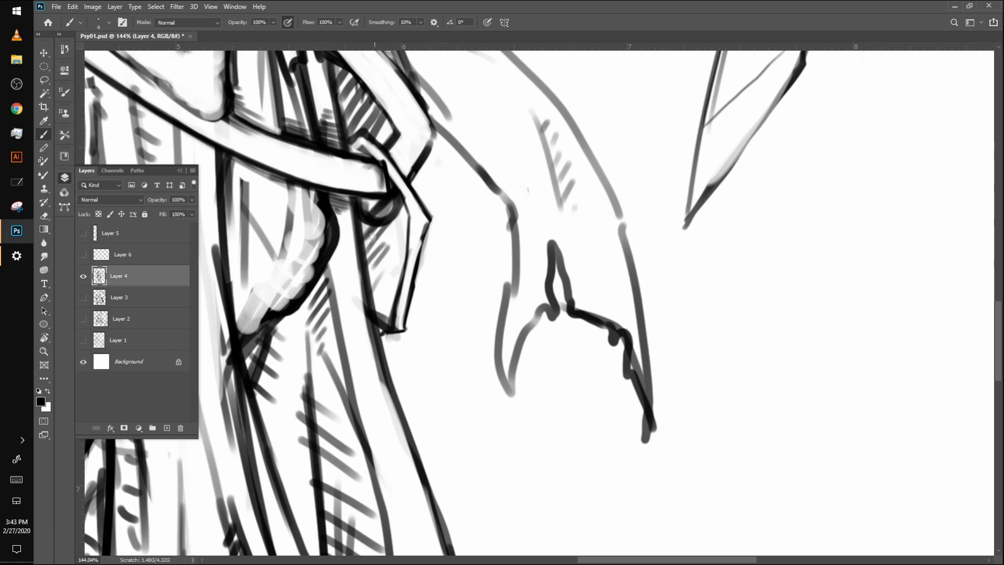
mouse_move(405, 211)
mouse_down()
mouse_move(406, 298)
mouse_move(418, 313)
mouse_move(424, 236)
mouse_up()
mouse_move(427, 285)
mouse_down()
mouse_move(397, 286)
mouse_move(392, 310)
mouse_up()
right_click(415, 271)
click(432, 197)
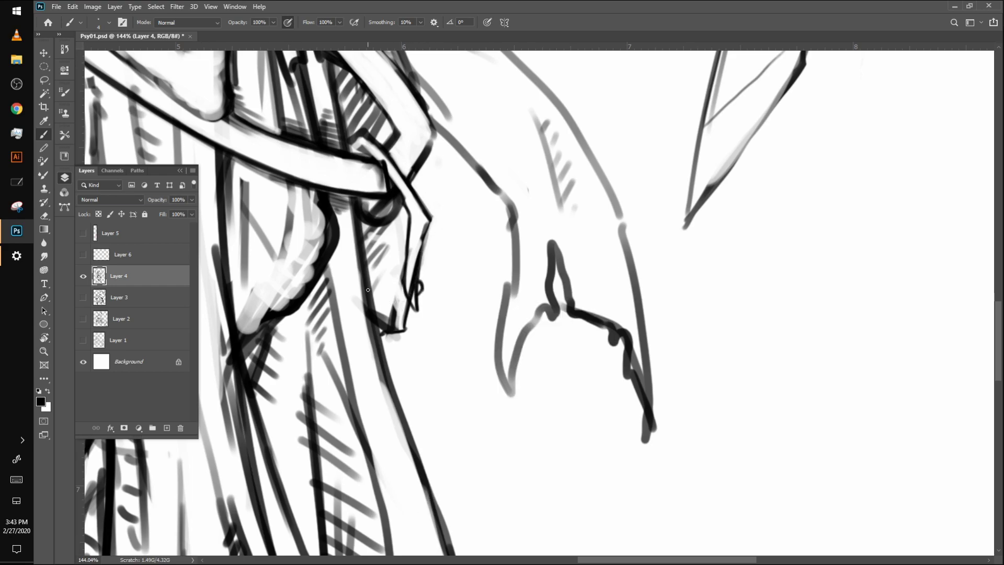
Shade the tip of the dangling strap end with short hatching lines
mouse_move(410, 216)
mouse_down()
mouse_move(388, 319)
mouse_move(371, 316)
mouse_move(404, 327)
mouse_up()
drag(396, 314, 405, 316)
drag(396, 297, 406, 301)
drag(398, 280, 408, 294)
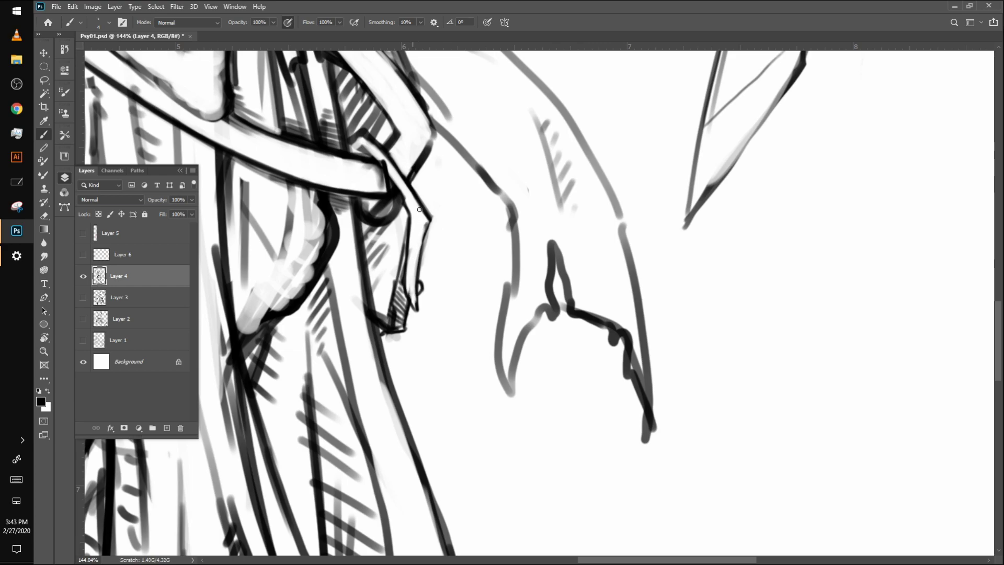
mouse_move(418, 285)
mouse_down()
mouse_move(418, 311)
mouse_move(406, 276)
mouse_up()
Redraw the inner and outer outlines of the torn cape on the knife-hand side with darker, bolder strokes
scroll(431, 206, down, 5)
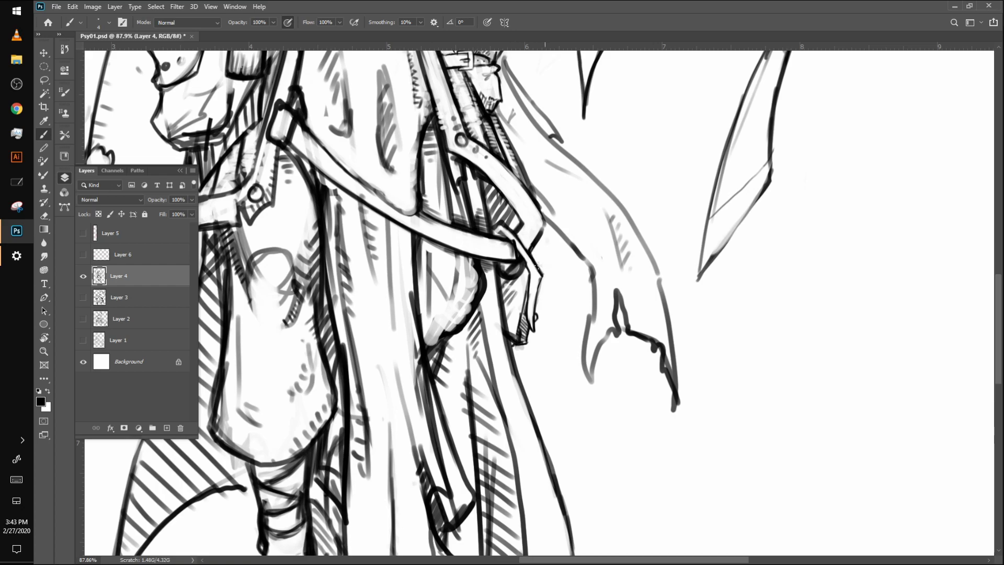
mouse_move(543, 273)
mouse_down()
mouse_move(535, 330)
mouse_move(512, 347)
mouse_up()
mouse_move(546, 222)
mouse_down()
mouse_move(591, 274)
mouse_move(589, 264)
mouse_move(591, 381)
mouse_move(599, 342)
mouse_move(618, 335)
mouse_up()
key(bracketright)
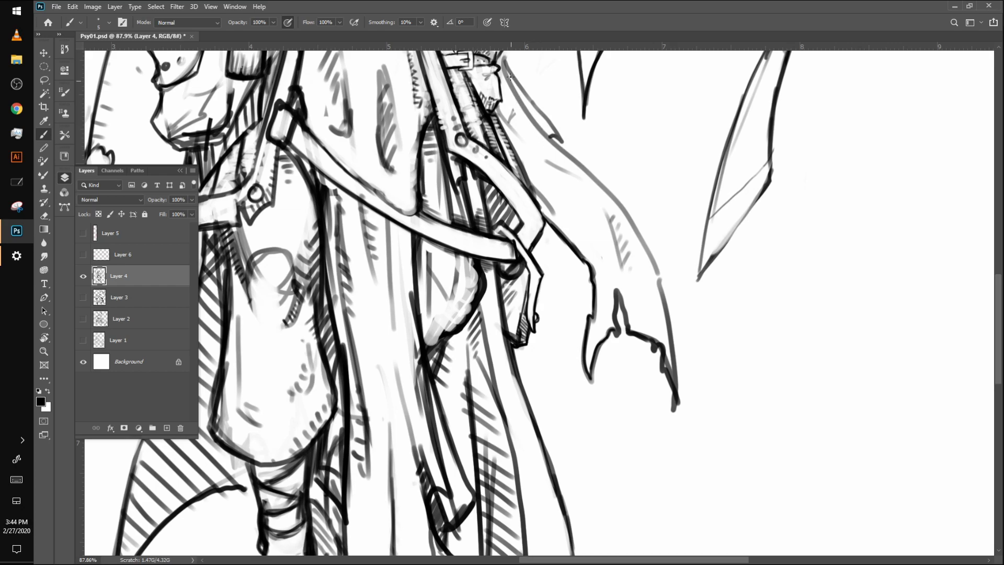
mouse_move(506, 58)
mouse_down()
mouse_move(525, 105)
mouse_move(517, 96)
mouse_move(559, 152)
mouse_move(531, 118)
mouse_move(607, 190)
mouse_move(558, 142)
mouse_move(622, 207)
mouse_move(652, 264)
mouse_up()
mouse_move(628, 216)
mouse_down()
mouse_move(658, 271)
mouse_move(676, 385)
mouse_up()
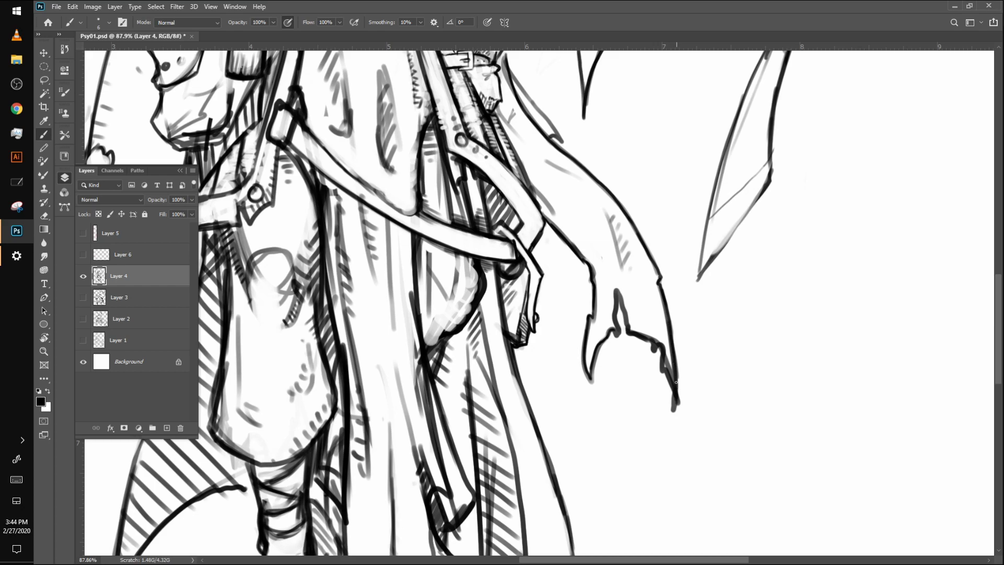
Undo the last cape strokes, sharpen its torn tips and darken its upper fold beside the hip pouches
key(ctrl+z)
key(ctrl+z)
key(ctrl+z)
drag(597, 343, 585, 378)
scroll(628, 542, down, 2)
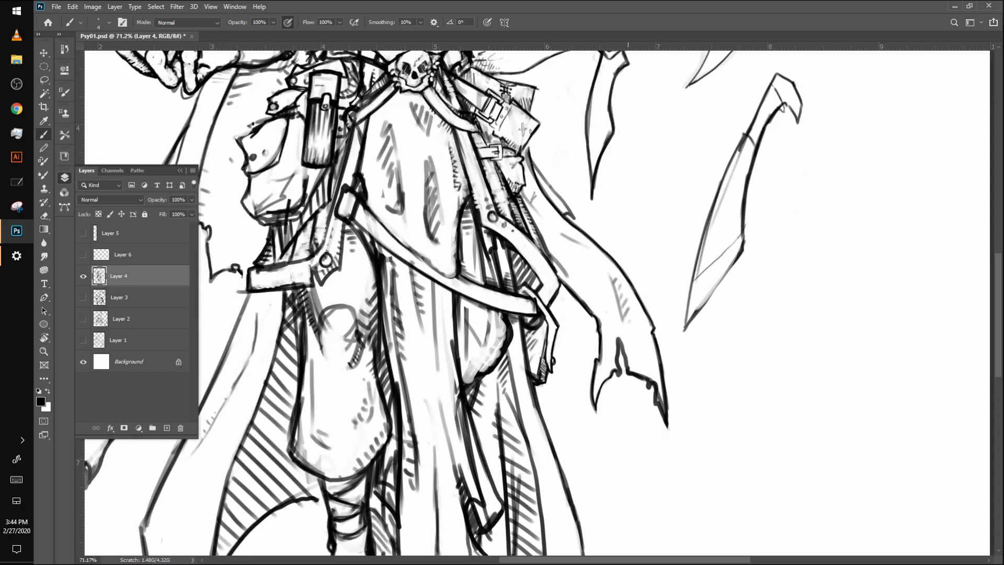
mouse_move(531, 153)
mouse_down()
mouse_move(577, 222)
mouse_move(541, 176)
mouse_up()
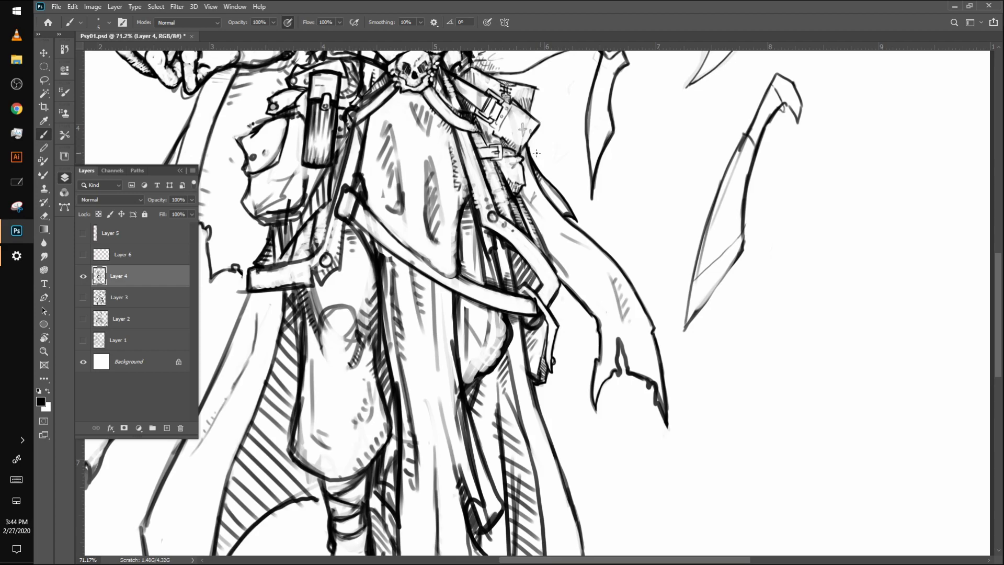
mouse_move(527, 149)
mouse_down()
mouse_move(530, 190)
mouse_move(547, 175)
mouse_move(529, 204)
mouse_move(548, 231)
mouse_up()
Erase the two larger sketched circles floating above the raised open hand and reduce the brush size
scroll(551, 221, down, 3)
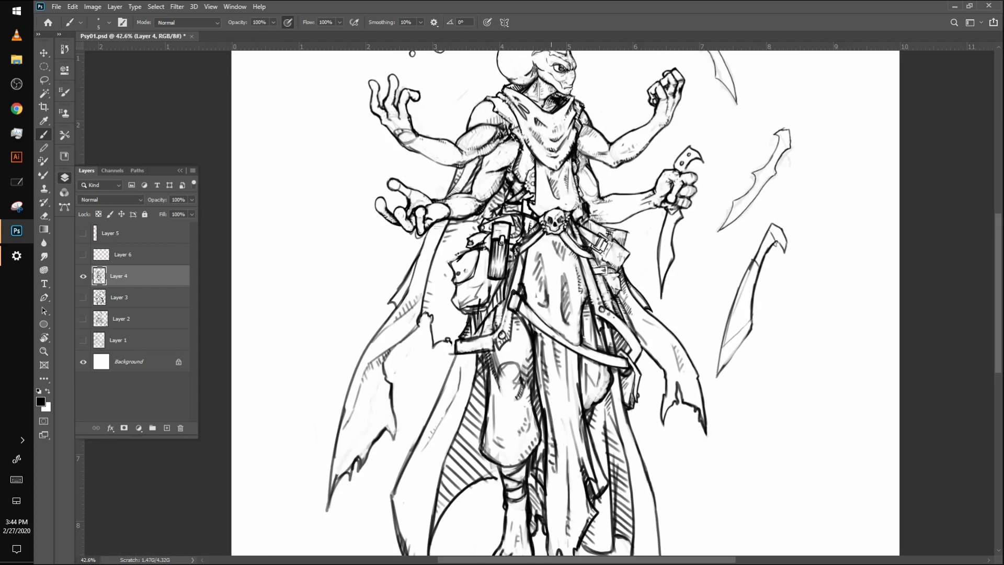
scroll(551, 222, up, 6)
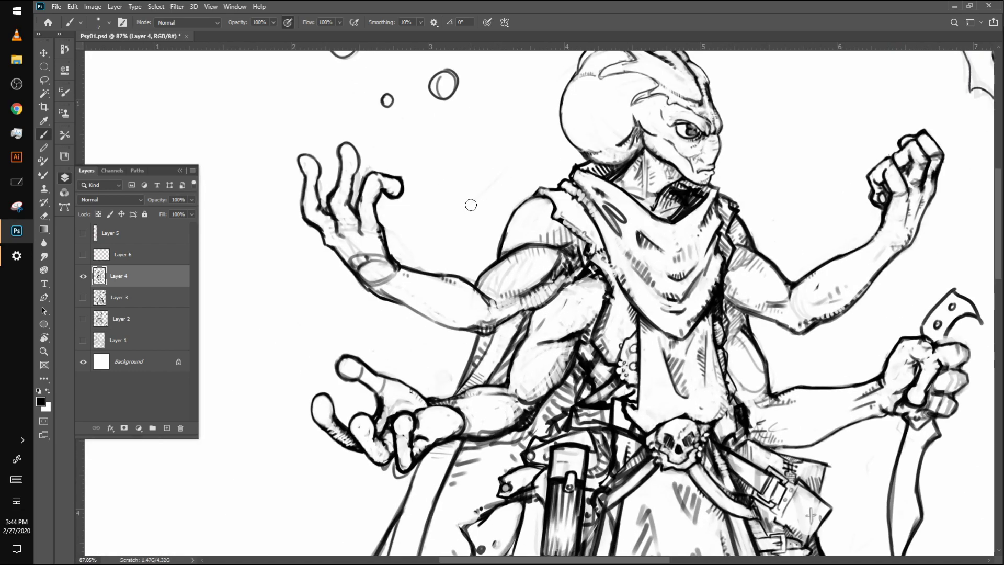
key([)
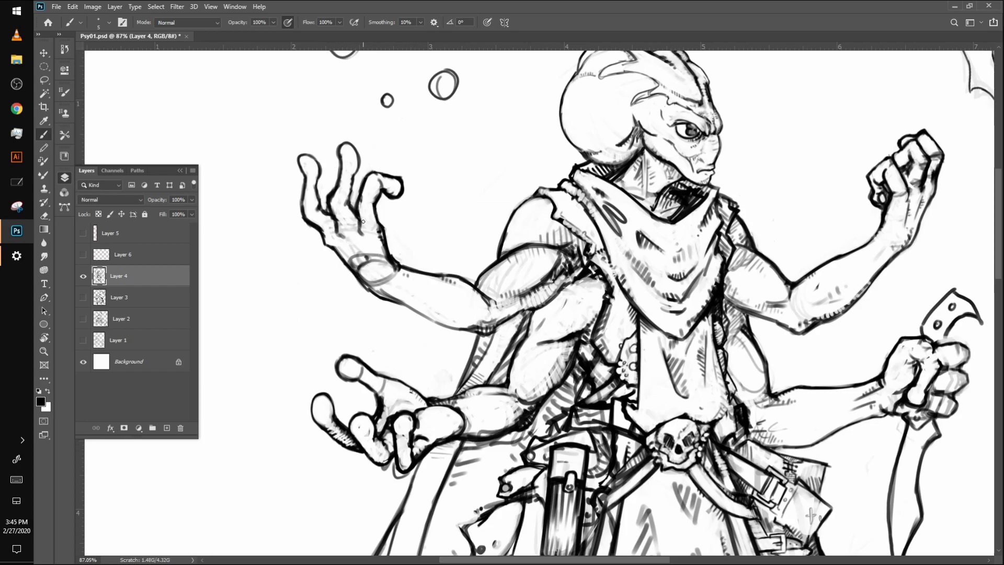
drag(690, 209, 548, 386)
drag(405, 281, 780, 225)
key(ctrl+r)
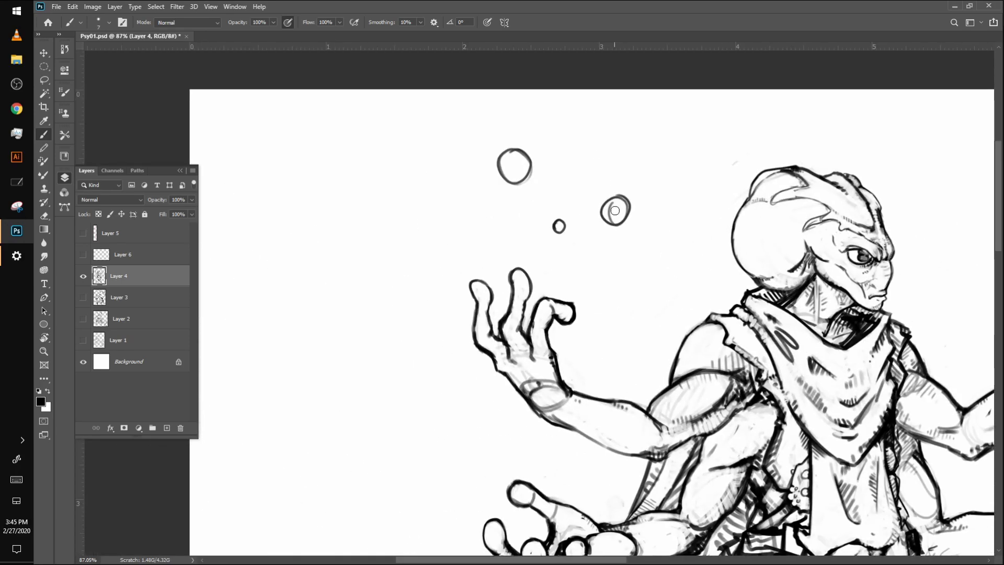
mouse_move(623, 206)
mouse_down()
mouse_move(604, 210)
mouse_move(622, 198)
mouse_up()
drag(511, 157, 502, 177)
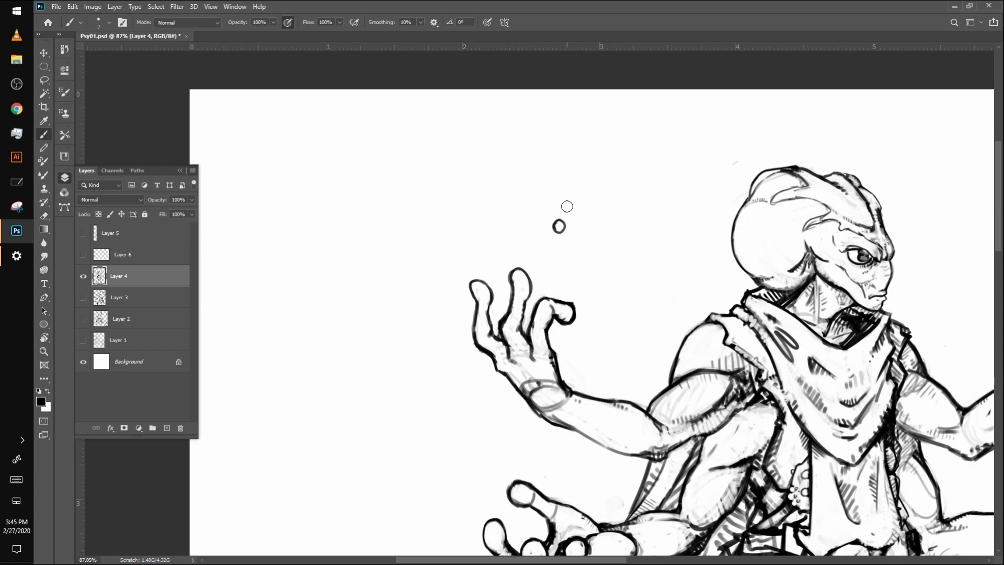
key(bracketleft)
key(bracketleft)
key(bracketleft)
right_click(333, 328)
click(840, 144)
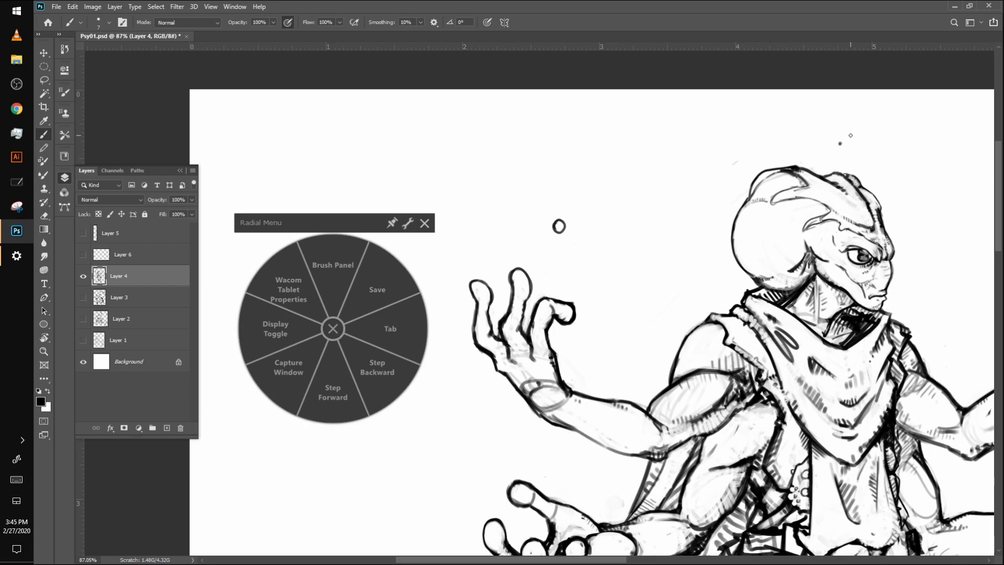
key(ctrl+z)
click(325, 323)
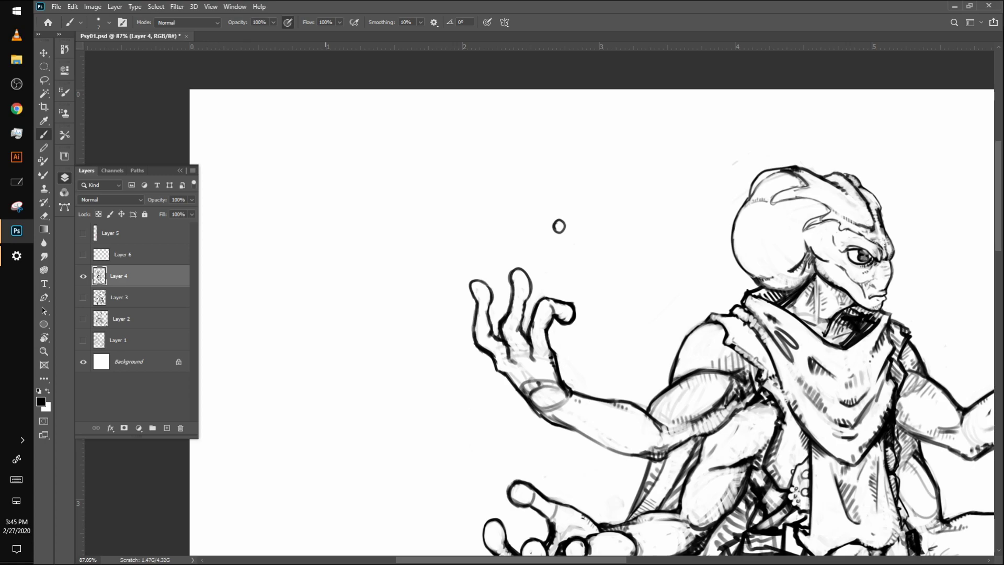
Draw a large and a medium clean circle floating above the raised open hand, and tidy the small circle between them
drag(559, 226, 541, 213)
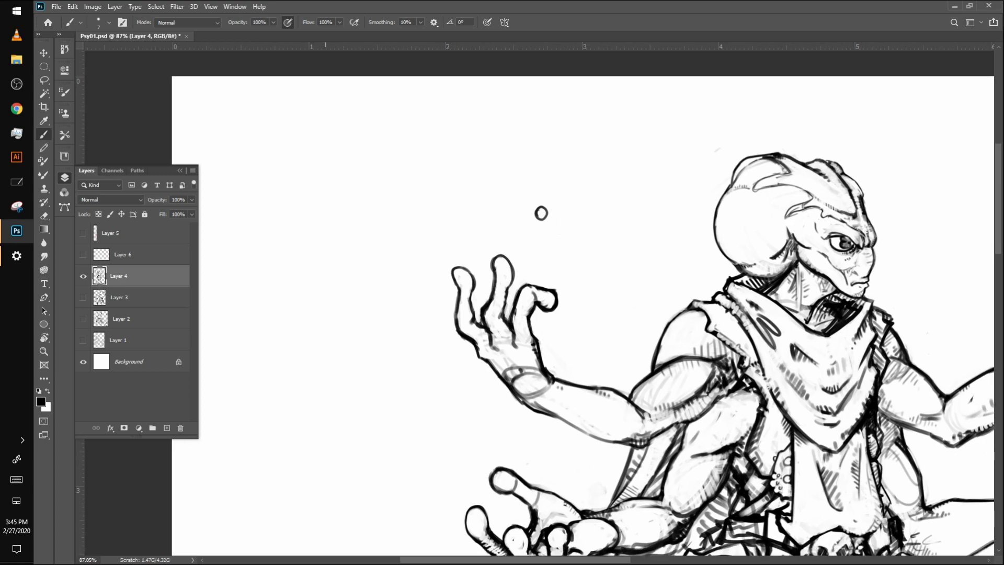
mouse_move(496, 176)
mouse_down()
mouse_move(463, 197)
mouse_move(498, 177)
mouse_up()
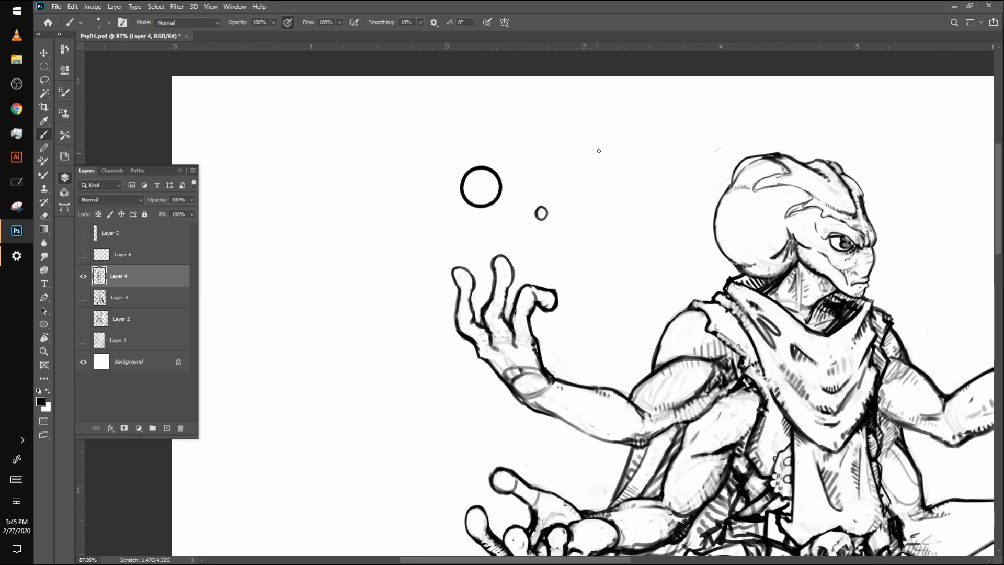
mouse_move(633, 134)
mouse_down()
mouse_move(623, 154)
mouse_move(637, 158)
mouse_move(639, 137)
mouse_up()
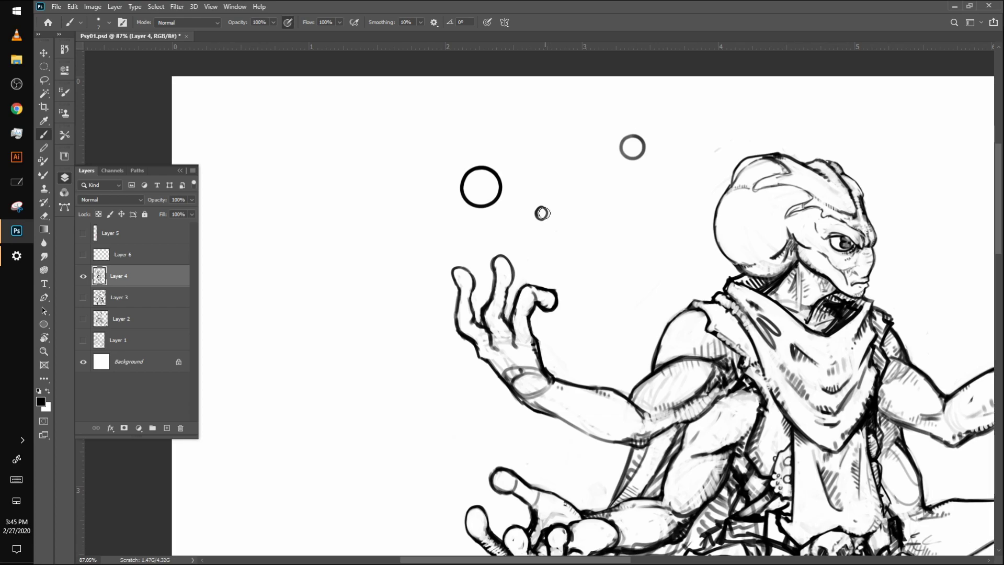
key(bracketleft)
key(bracketleft)
drag(540, 207, 540, 208)
Add another floating circle beyond the large one, on the side away from the character's head
scroll(805, 373, down, 4)
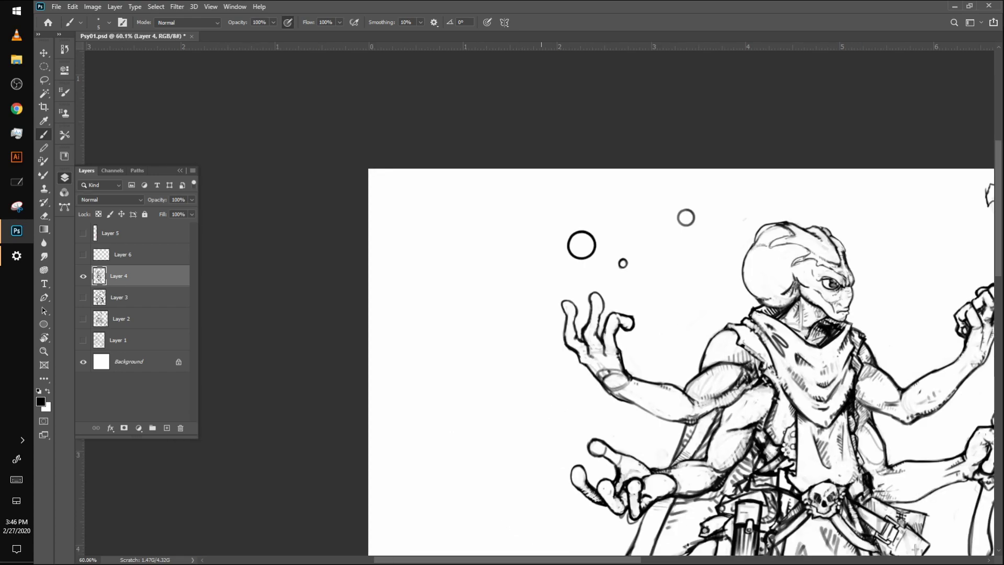
drag(915, 549, 918, 556)
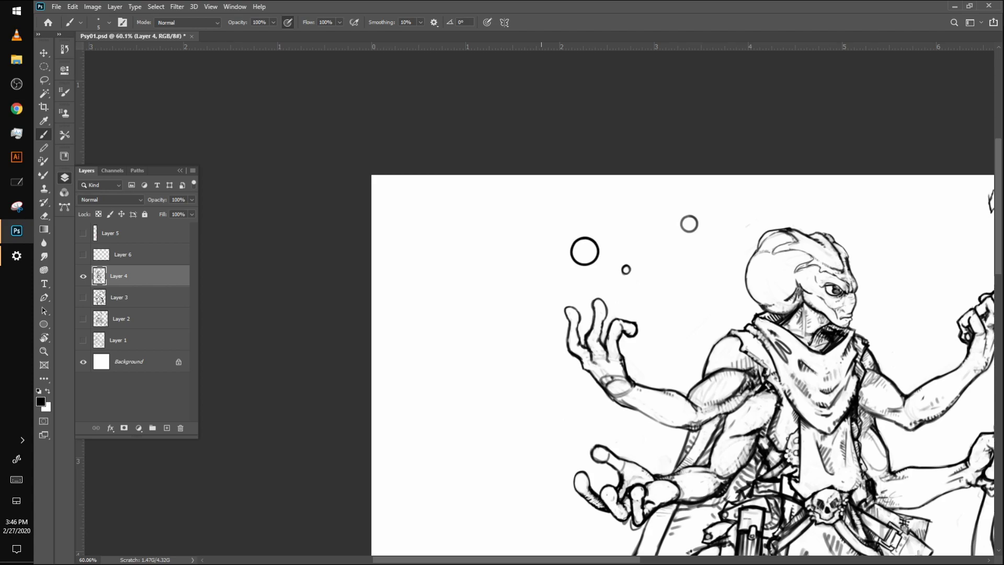
mouse_move(517, 216)
mouse_down()
mouse_move(517, 234)
mouse_move(516, 215)
mouse_up()
scroll(517, 215, down, 4)
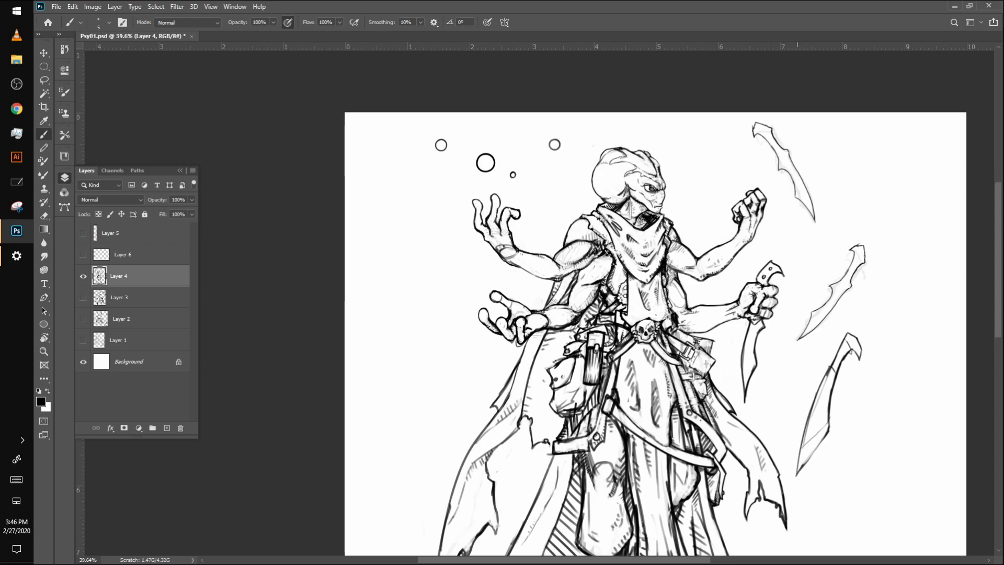
Clean up the fingers gripping the dagger and remove the two rivet holes from its hooked pommel
scroll(795, 240, up, 3)
scroll(795, 335, up, 4)
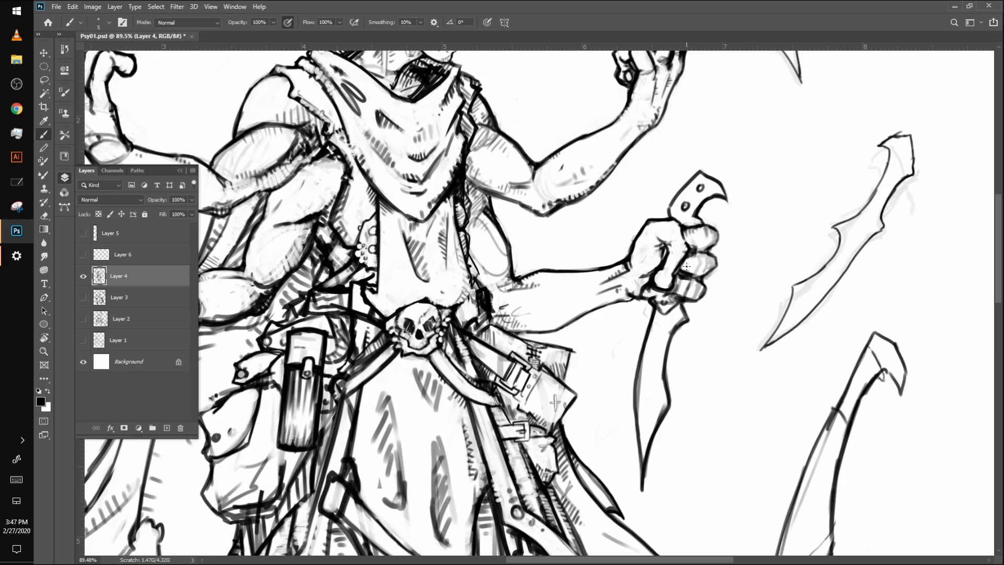
drag(691, 226, 704, 227)
drag(684, 205, 705, 185)
scroll(717, 159, down, 3)
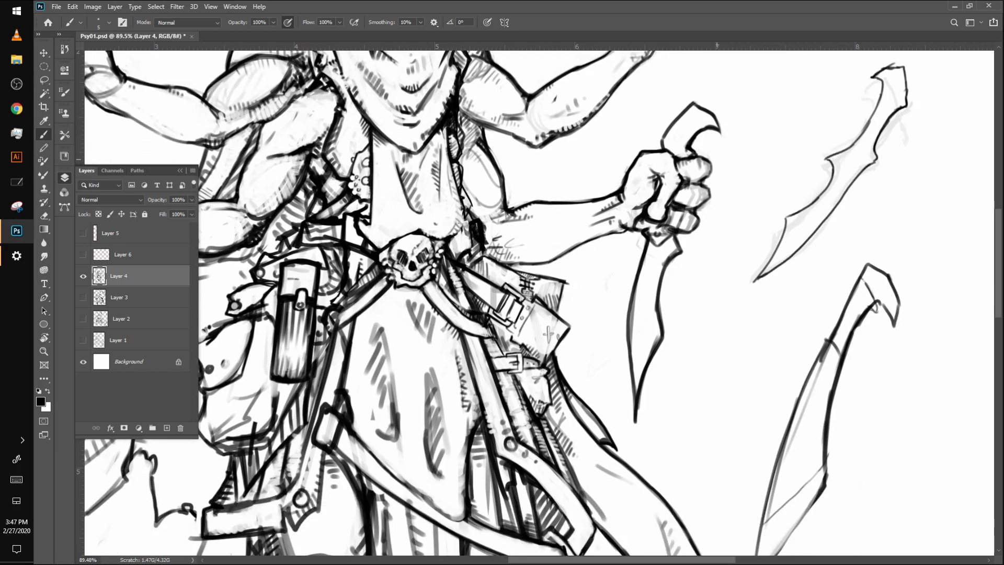
Draw two small rivets near the base of the held dagger's blade and an inner bevel line following its edge
drag(650, 252, 652, 251)
drag(664, 251, 645, 349)
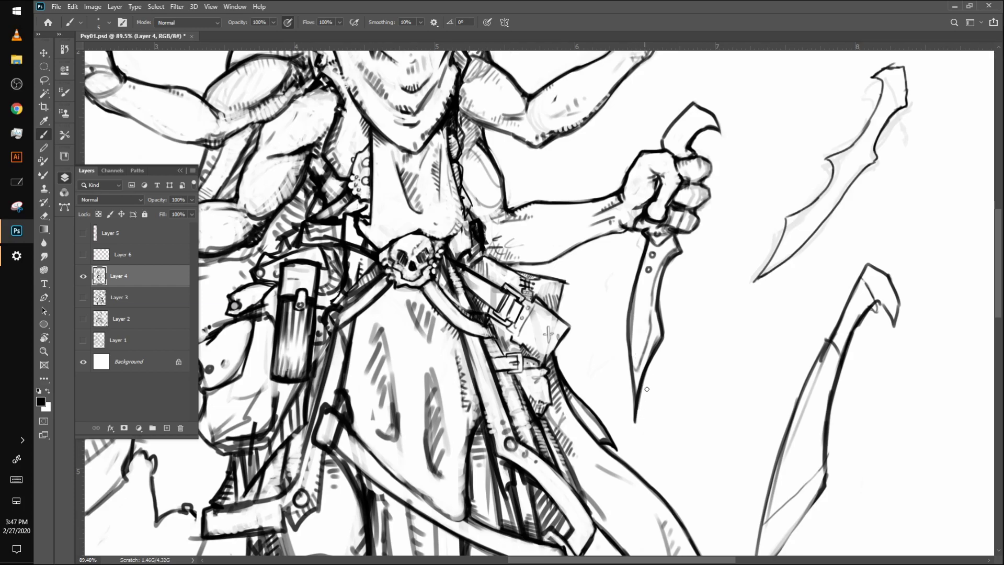
key(ctrl+z)
mouse_move(691, 117)
mouse_down()
mouse_move(676, 142)
mouse_move(700, 120)
mouse_move(693, 113)
mouse_move(673, 138)
mouse_move(683, 121)
mouse_move(704, 112)
mouse_move(676, 141)
mouse_move(693, 109)
mouse_up()
drag(698, 137, 693, 150)
mouse_move(715, 128)
mouse_down()
mouse_move(728, 149)
mouse_move(719, 109)
mouse_move(692, 97)
mouse_move(723, 138)
mouse_move(699, 108)
mouse_move(696, 134)
mouse_move(703, 107)
mouse_move(681, 105)
mouse_up()
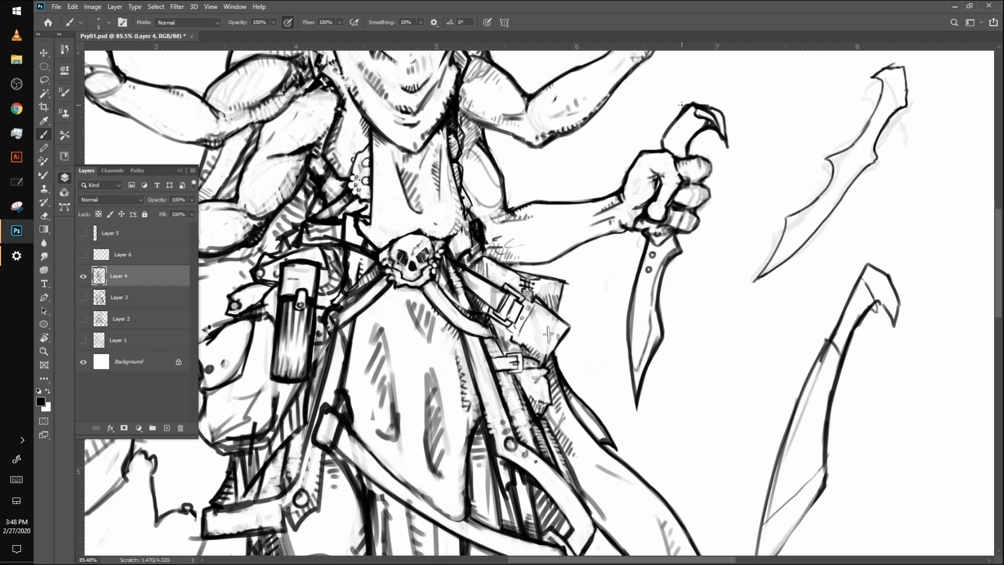
key(ctrl+z)
key(ctrl+z)
key(ctrl+z)
key(ctrl+z)
key(ctrl+z)
key(ctrl+z)
key(ctrl+z)
key(ctrl+z)
key(ctrl+z)
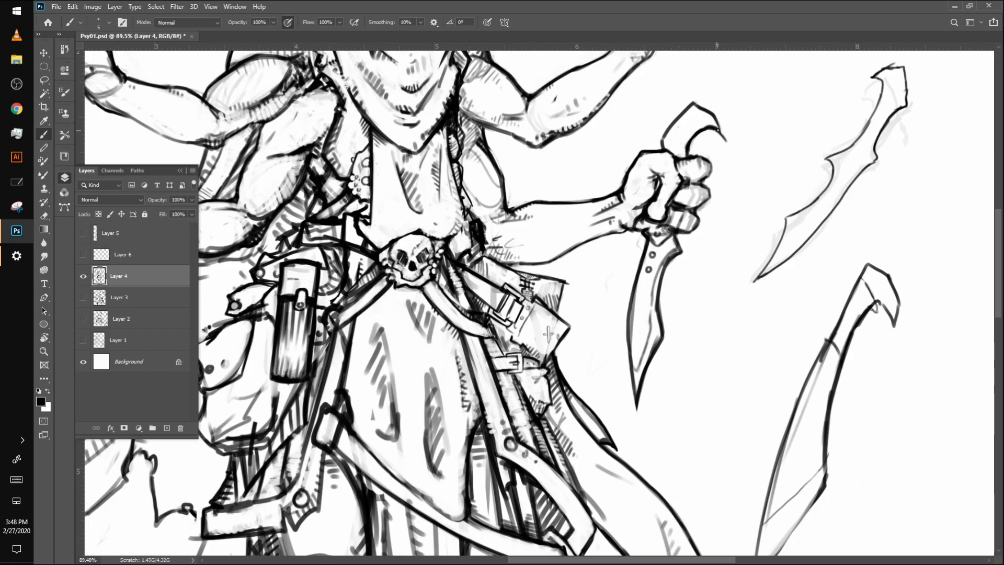
key(ctrl+z)
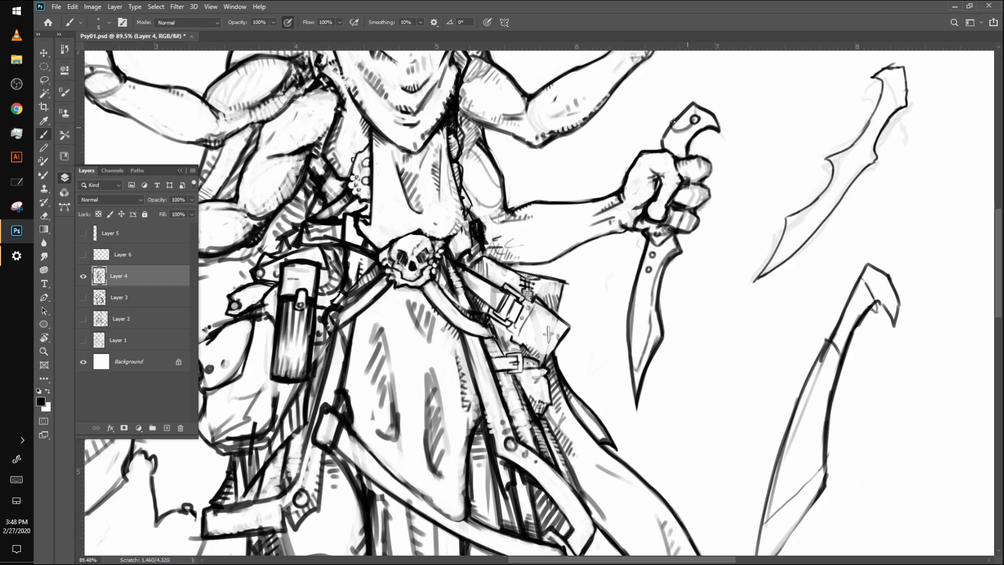
Detail the dagger's hooked pommel with a ring hole and a curved inner line, and save the document
mouse_move(671, 127)
mouse_down()
mouse_move(687, 139)
mouse_move(698, 127)
mouse_move(689, 137)
mouse_move(668, 127)
mouse_move(679, 115)
mouse_move(669, 137)
mouse_move(698, 124)
mouse_move(671, 133)
mouse_up()
key(ctrl+0)
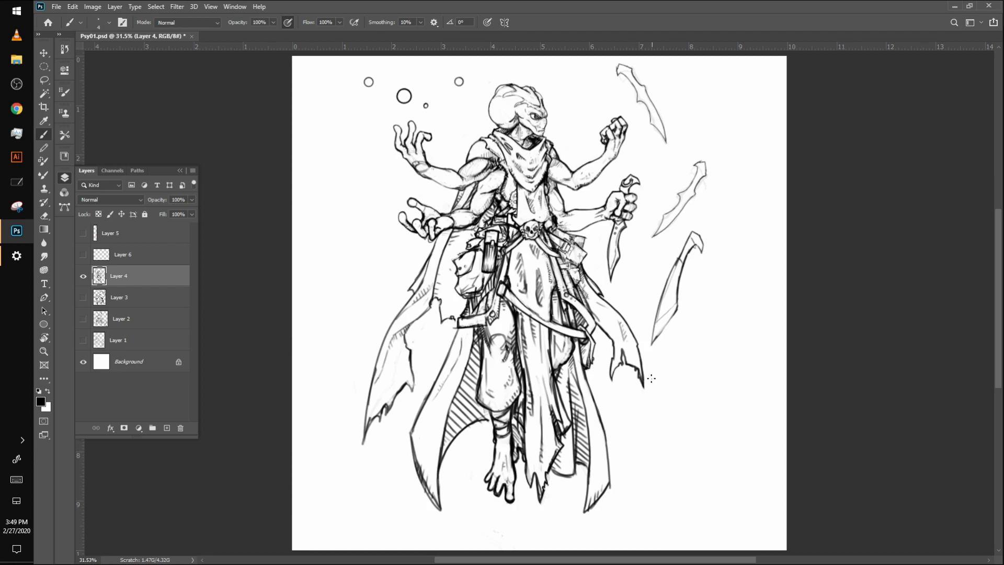
scroll(651, 378, up, 3)
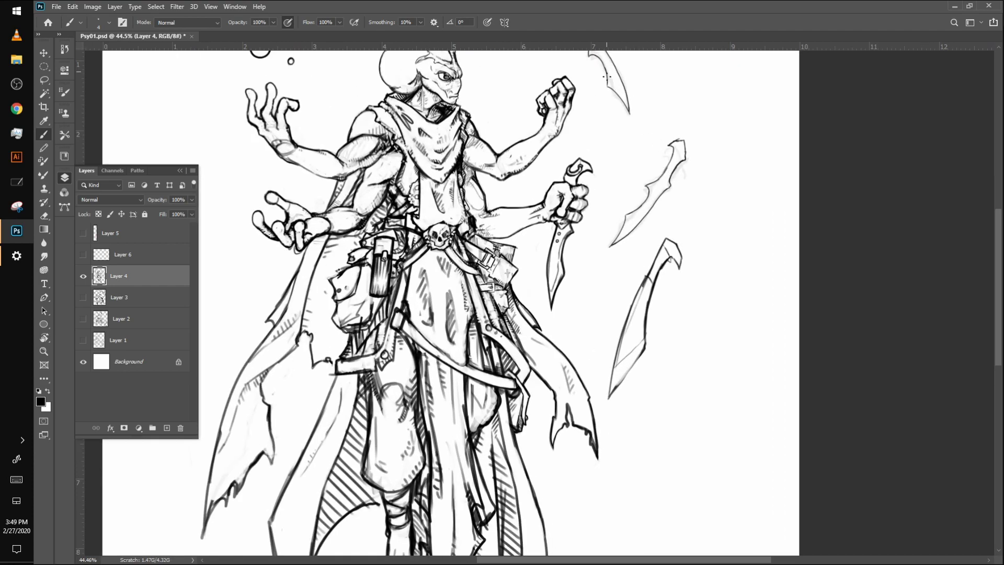
scroll(658, 273, down, 3)
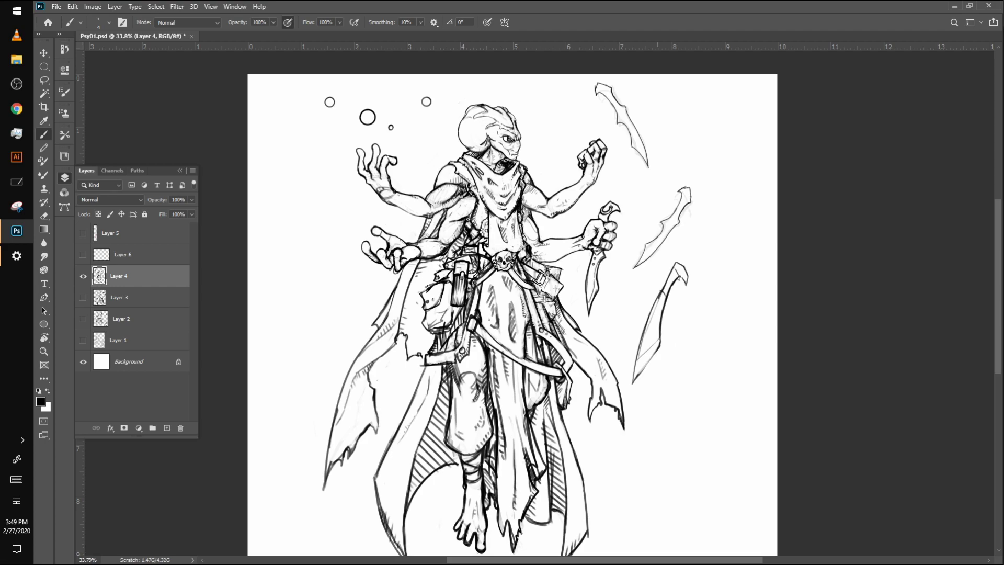
click(56, 7)
click(80, 121)
Add a new layer directly below the Layer 4 line art and set the foreground colour to light grey
click(167, 428)
drag(118, 276, 120, 304)
click(40, 401)
drag(80, 137, 78, 127)
click(327, 100)
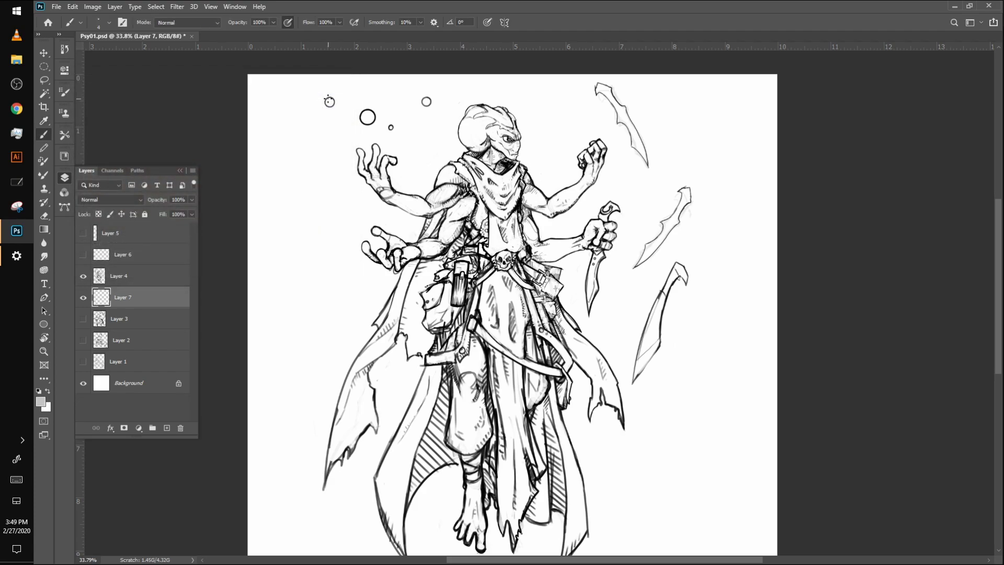
Enlarge the brush and paint flat grey over the alien's head, neck and the shoulder of the raised open-handed arm
key(bracketright)
key(bracketright)
key(bracketright)
key(bracketright)
key(bracketright)
key(bracketright)
key(bracketright)
key(bracketright)
mouse_move(482, 136)
mouse_down()
mouse_move(490, 130)
mouse_move(468, 123)
mouse_move(462, 137)
mouse_move(465, 117)
mouse_move(452, 144)
mouse_move(498, 166)
mouse_up()
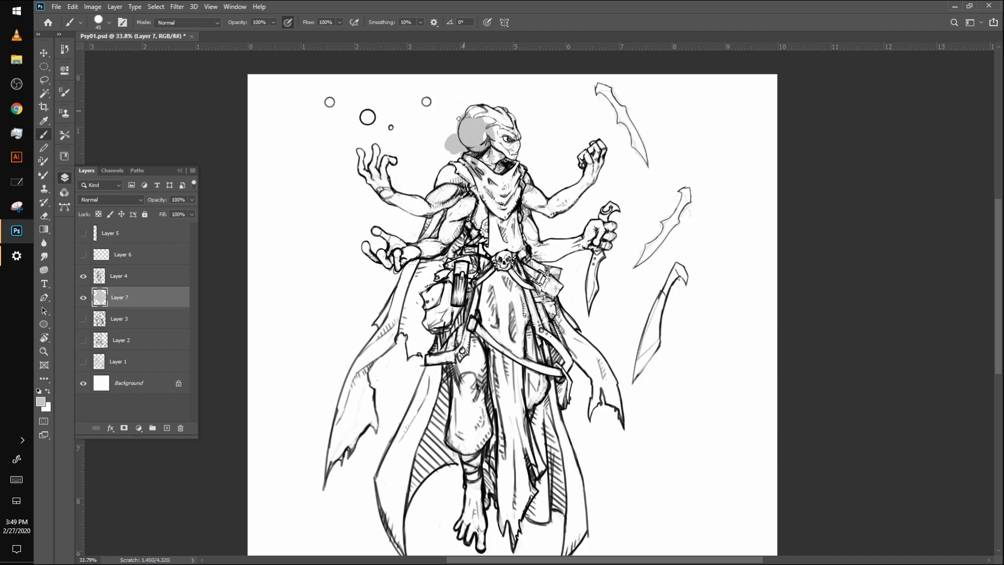
mouse_move(455, 128)
mouse_down()
mouse_move(466, 150)
mouse_move(461, 115)
mouse_move(459, 150)
mouse_move(452, 139)
mouse_move(445, 145)
mouse_move(457, 155)
mouse_move(456, 145)
mouse_move(464, 164)
mouse_move(441, 178)
mouse_move(448, 170)
mouse_move(448, 193)
mouse_move(473, 166)
mouse_move(468, 137)
mouse_move(462, 162)
mouse_move(476, 151)
mouse_move(495, 157)
mouse_move(486, 121)
mouse_move(469, 119)
mouse_move(474, 109)
mouse_move(493, 122)
mouse_move(504, 112)
mouse_move(513, 125)
mouse_move(508, 183)
mouse_move(502, 126)
mouse_move(510, 145)
mouse_up()
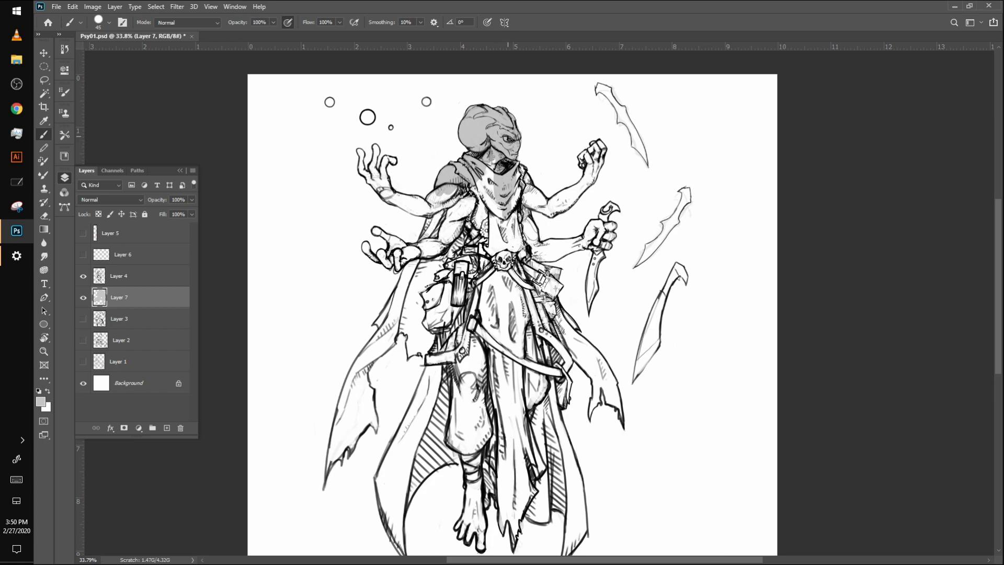
Extend the flat grey over the scarf and down the chest cloth, and adjust the brush size
mouse_move(491, 154)
mouse_down()
mouse_move(473, 194)
mouse_move(495, 179)
mouse_move(493, 238)
mouse_move(506, 203)
mouse_move(509, 235)
mouse_up()
key(])
key(bracketleft)
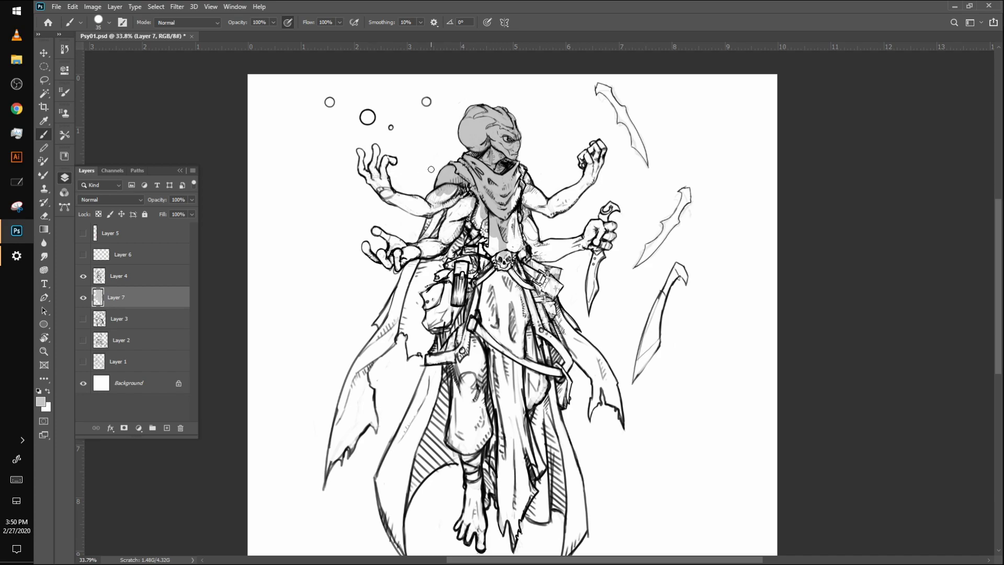
click(121, 280)
click(43, 95)
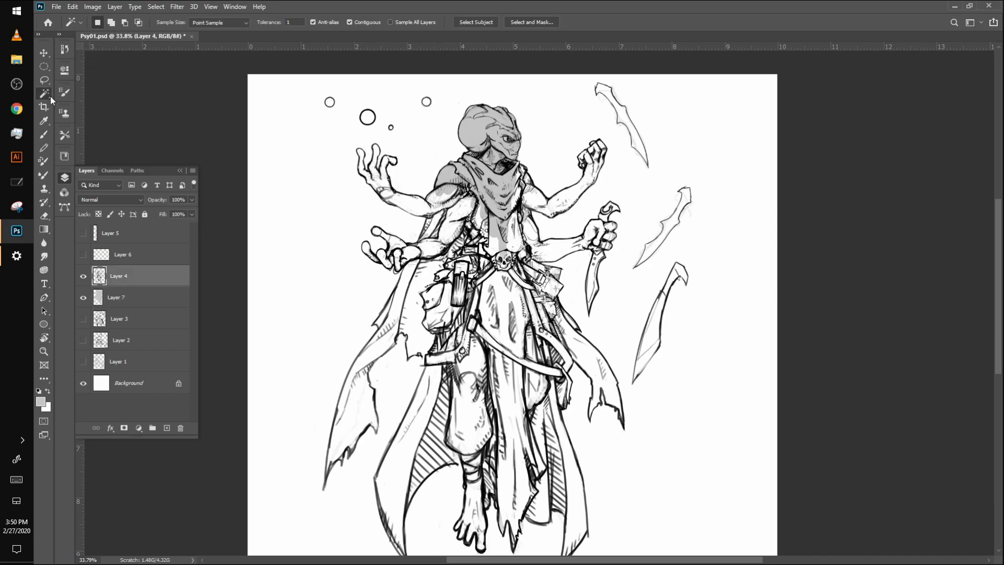
click(496, 26)
click(120, 300)
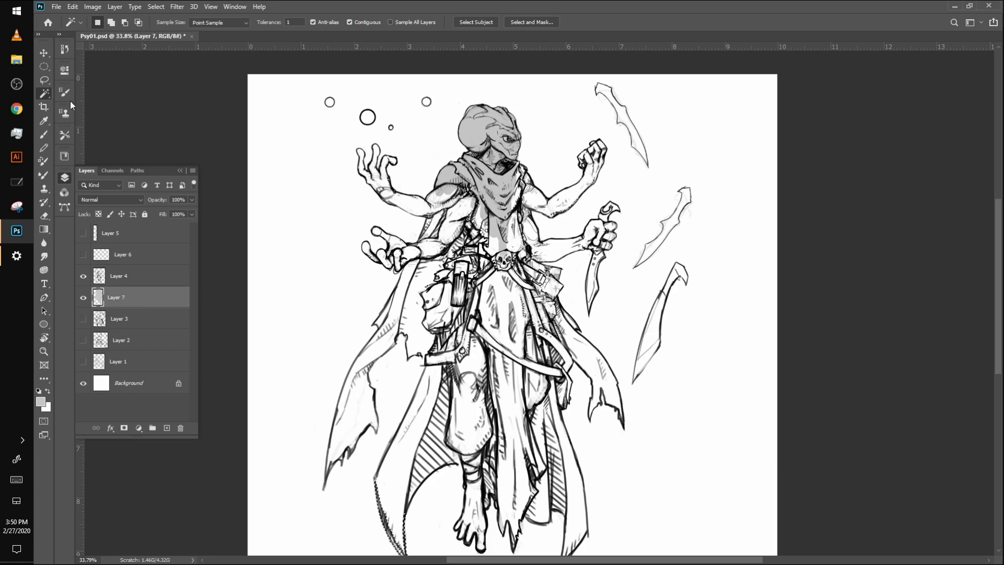
key(l)
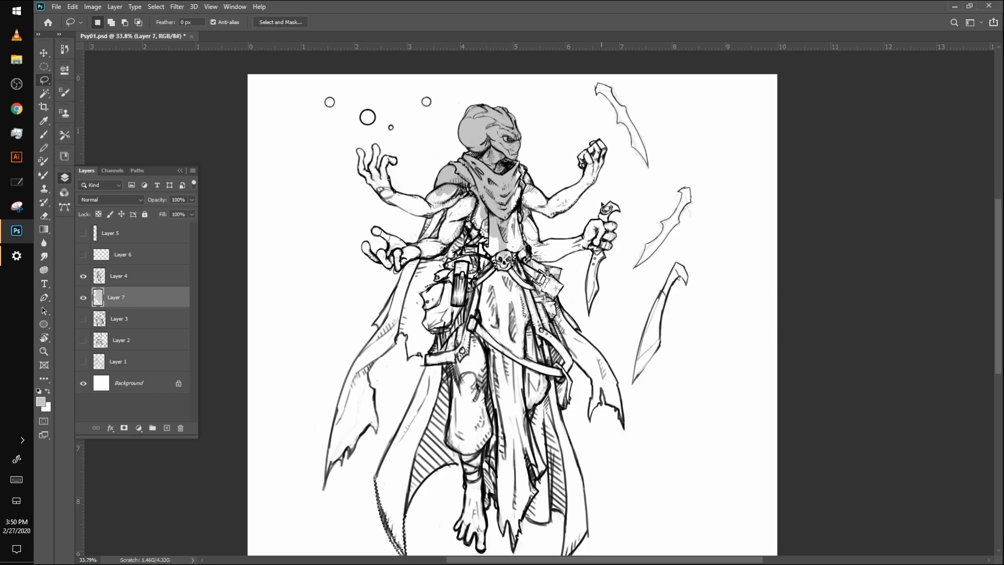
Brush flat grey over the lower open-handed arm's upper part and the outer cape, from the hip pouches to its torn tips
key(b)
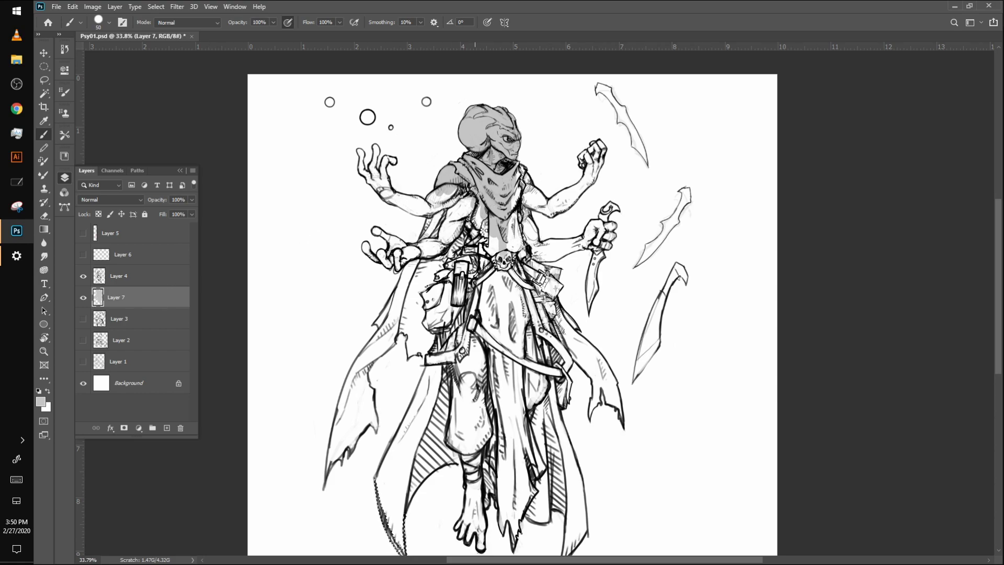
mouse_move(474, 197)
mouse_down()
mouse_move(435, 232)
mouse_move(409, 298)
mouse_move(413, 260)
mouse_move(402, 301)
mouse_move(407, 272)
mouse_up()
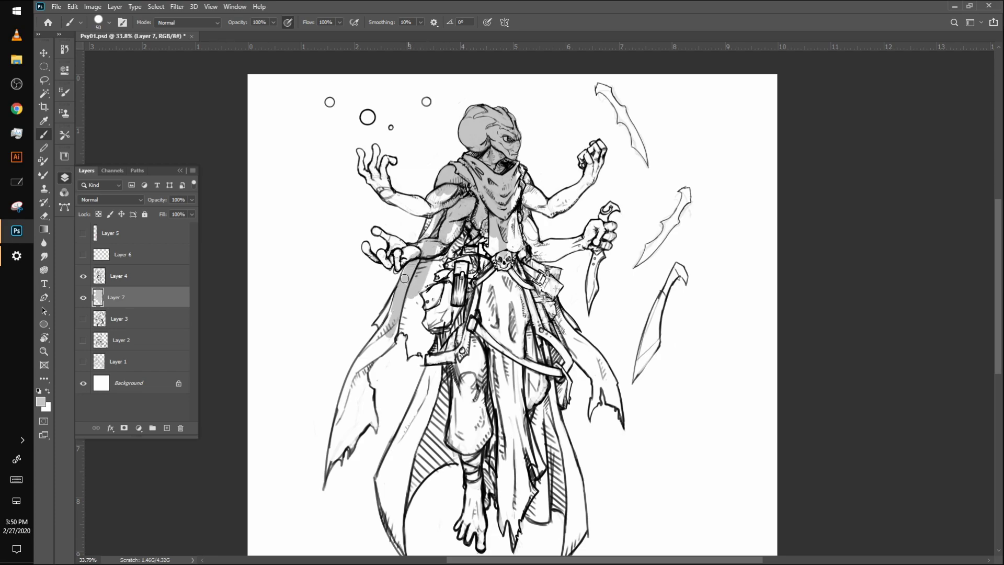
mouse_move(392, 306)
mouse_down()
mouse_move(376, 341)
mouse_move(415, 303)
mouse_move(370, 342)
mouse_move(356, 374)
mouse_move(378, 339)
mouse_move(338, 412)
mouse_move(359, 382)
mouse_move(328, 470)
mouse_move(330, 449)
mouse_move(330, 461)
mouse_move(352, 442)
mouse_move(338, 450)
mouse_move(347, 433)
mouse_move(337, 438)
mouse_move(353, 410)
mouse_move(352, 446)
mouse_move(362, 423)
mouse_move(376, 426)
mouse_move(365, 371)
mouse_move(347, 399)
mouse_move(360, 381)
mouse_move(349, 422)
mouse_move(366, 381)
mouse_move(364, 421)
mouse_up()
key(bracketleft)
key(bracketleft)
key(bracketleft)
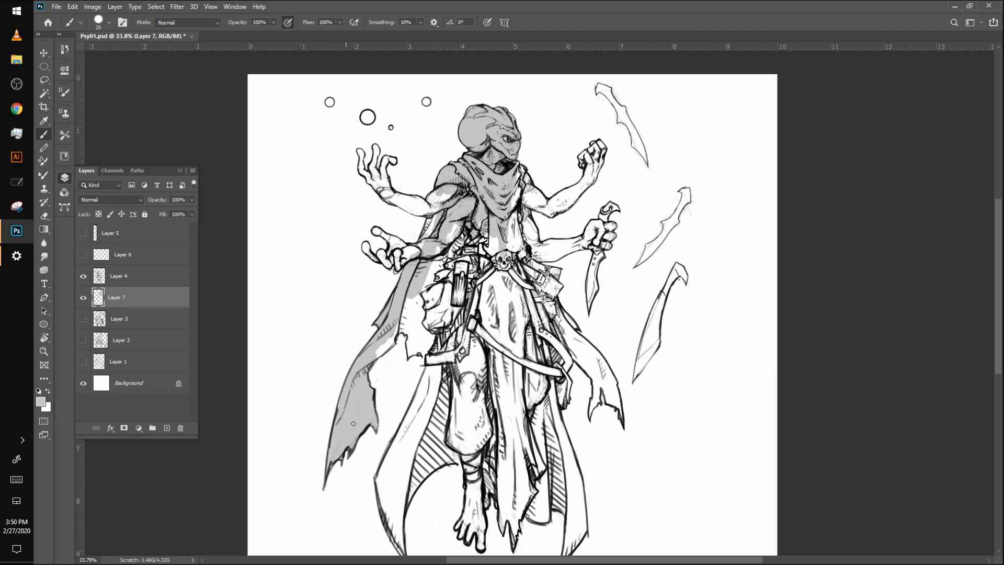
key(bracketright)
drag(382, 352, 403, 320)
mouse_move(409, 330)
mouse_down()
mouse_move(410, 350)
mouse_move(424, 348)
mouse_move(427, 360)
mouse_move(430, 306)
mouse_move(415, 343)
mouse_move(405, 311)
mouse_move(422, 282)
mouse_up()
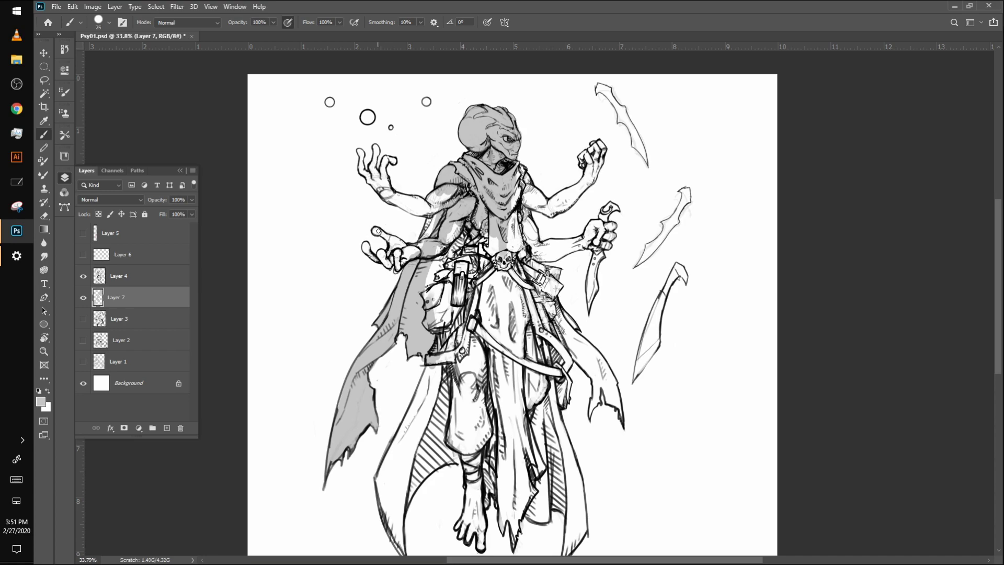
Fill both open hands, their fingers and forearms with flat grey on the side of the floating circles
drag(379, 231, 412, 256)
mouse_move(420, 219)
mouse_down()
mouse_move(419, 248)
mouse_move(449, 197)
mouse_up()
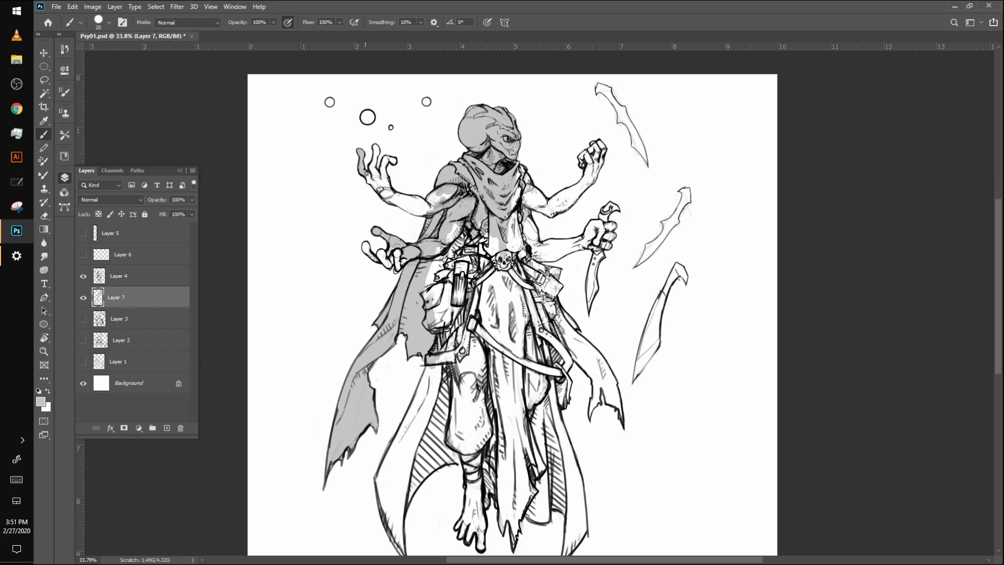
drag(372, 163, 375, 146)
mouse_move(372, 184)
mouse_down()
mouse_move(386, 198)
mouse_move(382, 170)
mouse_up()
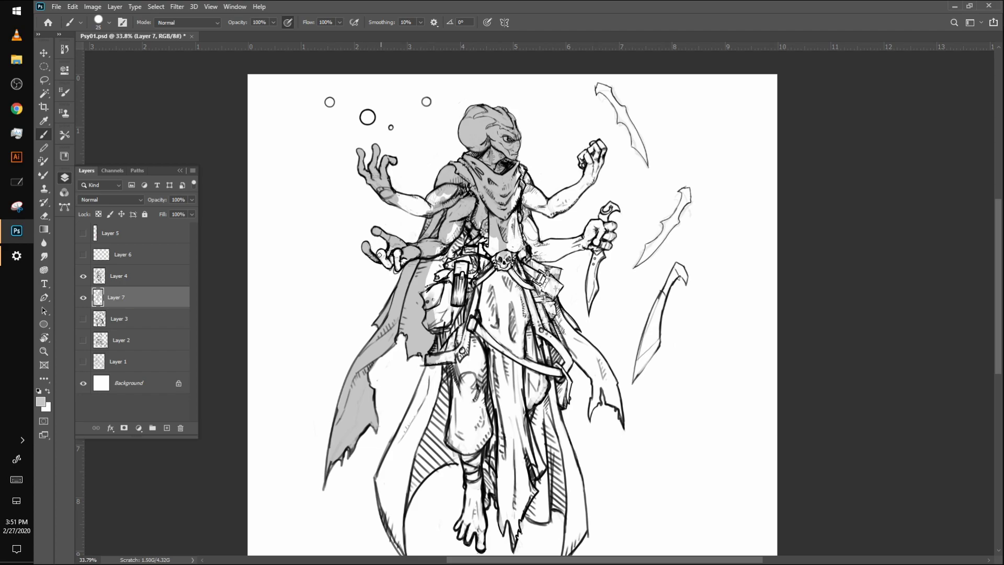
drag(384, 255, 403, 261)
mouse_move(423, 268)
mouse_down()
mouse_move(447, 245)
mouse_move(450, 262)
mouse_up()
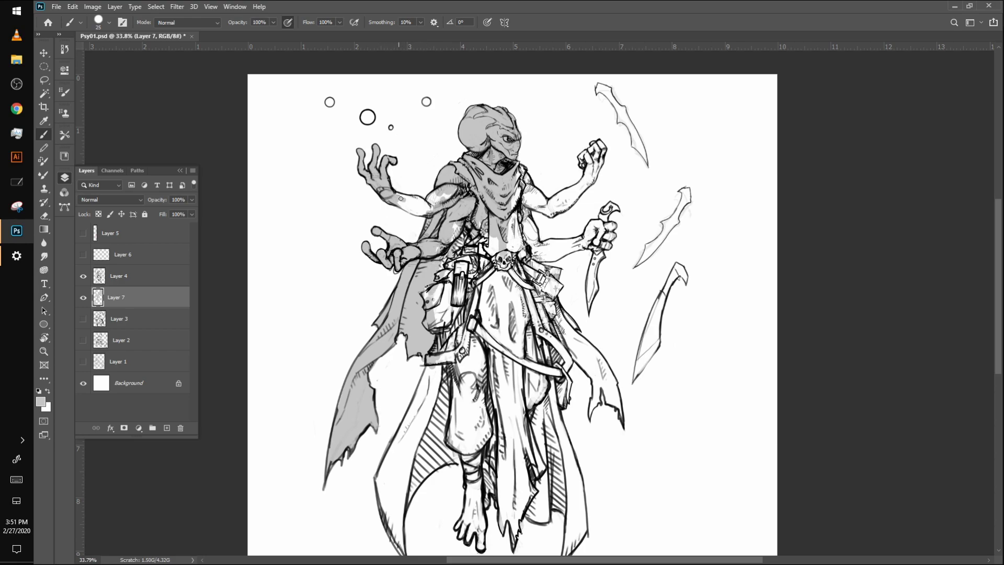
mouse_move(403, 196)
mouse_down()
mouse_move(452, 185)
mouse_move(445, 205)
mouse_move(457, 210)
mouse_move(455, 240)
mouse_up()
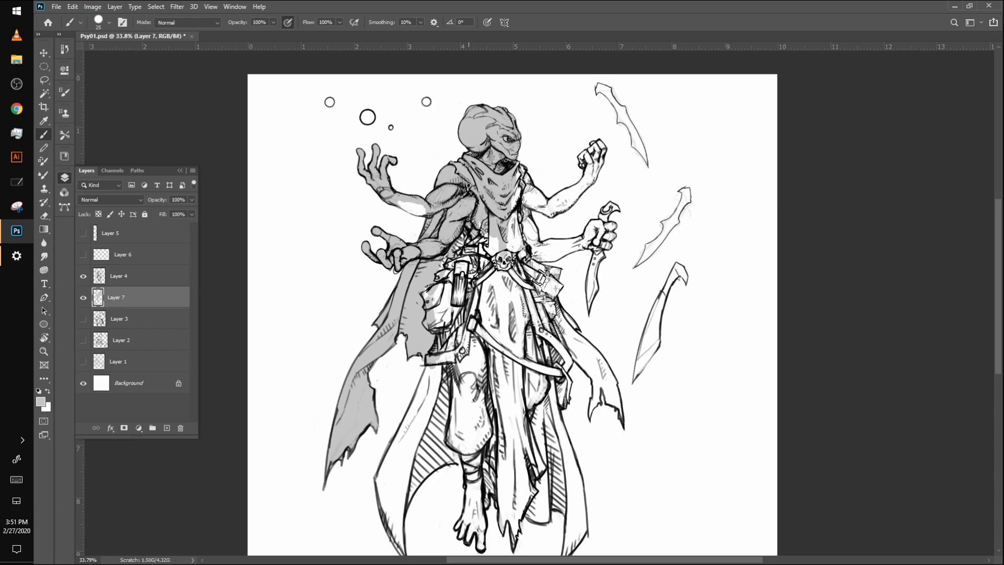
drag(396, 202, 429, 211)
right_click(461, 186)
key(Escape)
Paint flat grey over the waist beside the pouches and the long cape panel hanging behind the bare foot's leg
mouse_move(462, 246)
mouse_down()
mouse_move(468, 230)
mouse_move(411, 303)
mouse_move(482, 229)
mouse_up()
mouse_move(414, 314)
mouse_down()
mouse_move(493, 236)
mouse_move(447, 319)
mouse_move(452, 280)
mouse_move(431, 337)
mouse_move(448, 339)
mouse_move(406, 446)
mouse_move(436, 366)
mouse_move(379, 482)
mouse_move(390, 456)
mouse_move(382, 475)
mouse_move(399, 550)
mouse_move(399, 478)
mouse_move(398, 524)
mouse_move(395, 502)
mouse_move(413, 431)
mouse_up()
drag(426, 393, 442, 358)
mouse_move(413, 460)
mouse_down()
mouse_move(415, 476)
mouse_move(450, 450)
mouse_move(447, 460)
mouse_move(463, 456)
mouse_move(435, 459)
mouse_move(429, 444)
mouse_move(463, 304)
mouse_move(475, 293)
mouse_move(484, 324)
mouse_up()
Fill the trouser leg, bare foot and lower robe panels with flat grey, enlarging the brush to 100 for the broad areas
drag(558, 341, 492, 170)
mouse_move(390, 209)
mouse_down()
mouse_move(386, 274)
mouse_move(391, 245)
mouse_move(382, 251)
mouse_move(407, 282)
mouse_move(410, 316)
mouse_move(393, 354)
mouse_move(415, 355)
mouse_move(416, 375)
mouse_move(426, 307)
mouse_move(412, 337)
mouse_move(406, 297)
mouse_move(404, 329)
mouse_up()
mouse_move(416, 272)
mouse_down()
mouse_move(431, 314)
mouse_move(439, 281)
mouse_move(438, 357)
mouse_move(444, 324)
mouse_move(437, 352)
mouse_move(432, 331)
mouse_move(450, 357)
mouse_move(446, 375)
mouse_move(475, 305)
mouse_move(467, 336)
mouse_move(481, 344)
mouse_move(487, 307)
mouse_move(503, 339)
mouse_move(501, 381)
mouse_move(517, 355)
mouse_move(513, 319)
mouse_move(517, 363)
mouse_move(498, 386)
mouse_move(512, 348)
mouse_move(500, 265)
mouse_move(493, 248)
mouse_move(505, 338)
mouse_move(475, 237)
mouse_move(465, 270)
mouse_move(474, 313)
mouse_move(476, 262)
mouse_move(478, 306)
mouse_up()
key(])
key(])
key(])
key(])
key(])
key(])
mouse_move(413, 120)
mouse_down()
mouse_move(402, 211)
mouse_move(402, 241)
mouse_move(425, 243)
mouse_move(414, 180)
mouse_move(452, 309)
mouse_up()
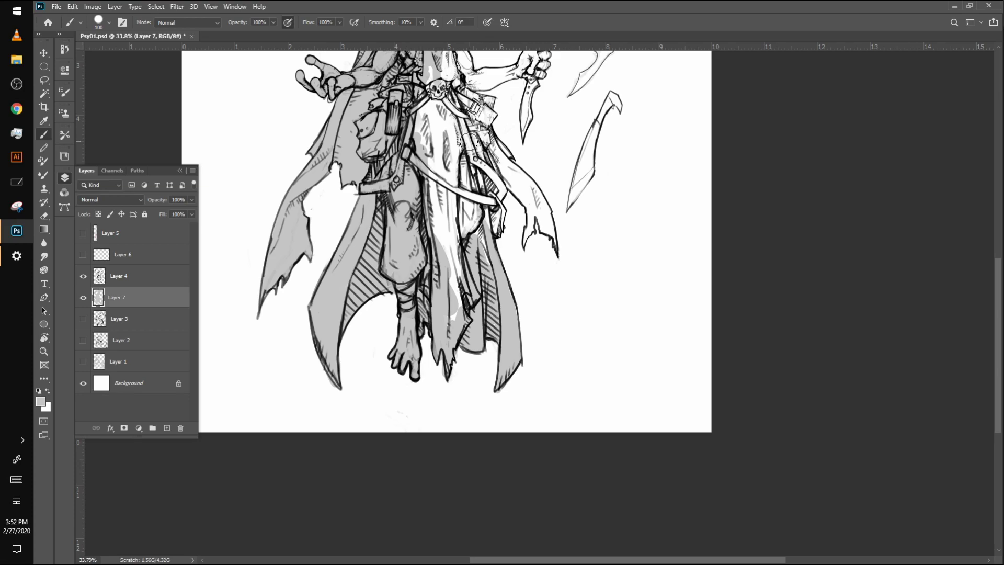
Complete the flat grey over the central robe, belt and torso, and start on the torn cape tail below the dagger
mouse_move(414, 139)
mouse_down()
mouse_move(425, 88)
mouse_move(425, 140)
mouse_up()
right_click(428, 119)
click(437, 80)
mouse_move(438, 72)
mouse_down()
mouse_move(422, 167)
mouse_move(439, 205)
mouse_move(447, 202)
mouse_move(451, 293)
mouse_move(461, 303)
mouse_move(476, 191)
mouse_move(474, 237)
mouse_up()
mouse_move(497, 191)
mouse_down()
mouse_move(405, 305)
mouse_move(435, 247)
mouse_move(412, 338)
mouse_move(418, 361)
mouse_move(403, 390)
mouse_move(400, 352)
mouse_move(420, 355)
mouse_move(404, 304)
mouse_move(415, 328)
mouse_move(420, 308)
mouse_move(439, 323)
mouse_move(390, 250)
mouse_move(382, 279)
mouse_move(392, 153)
mouse_up()
Reduce the brush size to 50 and paint flat grey over the raised fist and its whole arm
key(bracketleft)
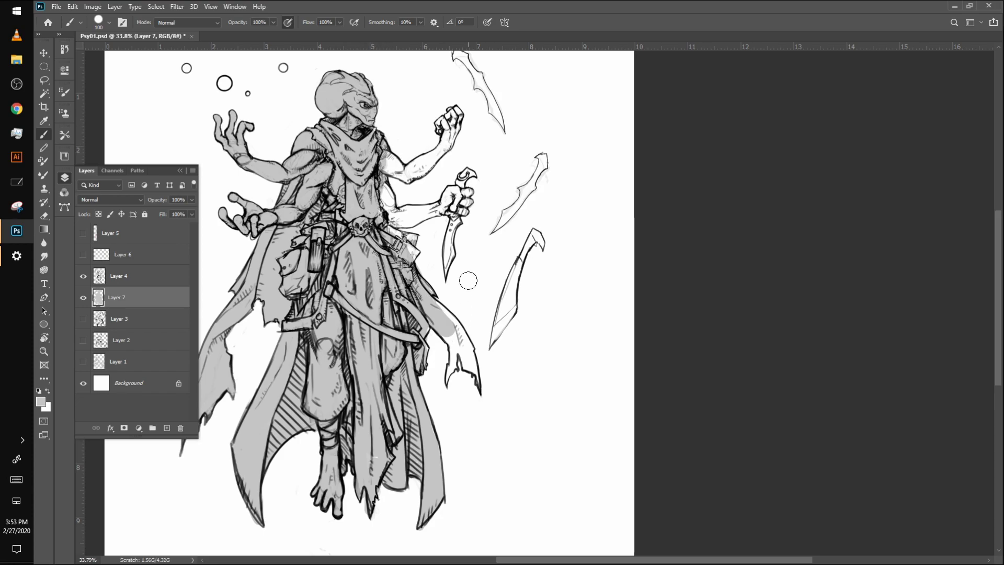
key(bracketleft)
key(bracketleft)
key(bracketleft)
key(bracketleft)
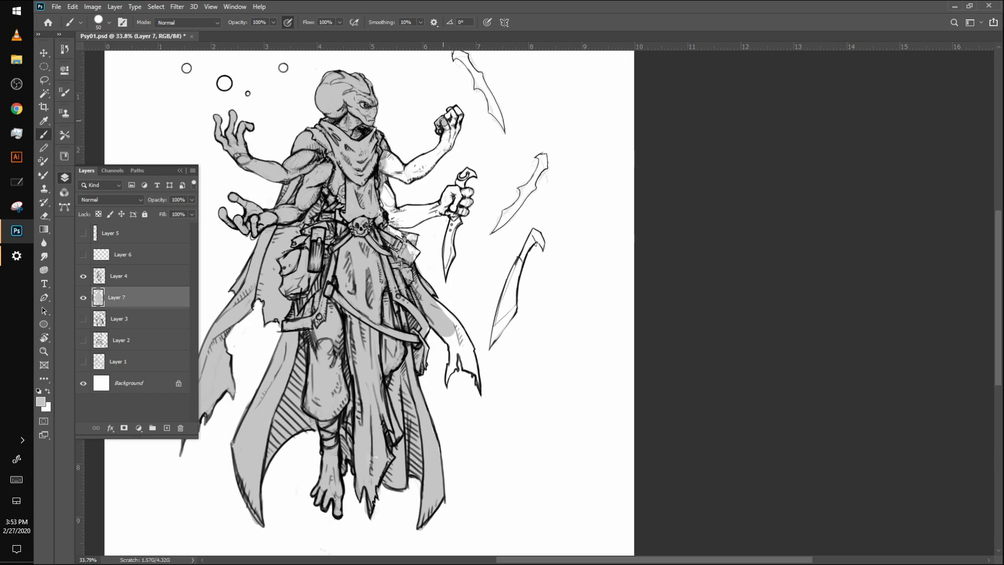
mouse_move(456, 111)
mouse_down()
mouse_move(454, 136)
mouse_move(452, 127)
mouse_move(426, 168)
mouse_move(433, 160)
mouse_move(402, 177)
mouse_move(421, 173)
mouse_move(426, 162)
mouse_move(384, 163)
mouse_up()
mouse_move(394, 202)
mouse_down()
mouse_move(377, 187)
mouse_move(395, 225)
mouse_move(409, 181)
mouse_up()
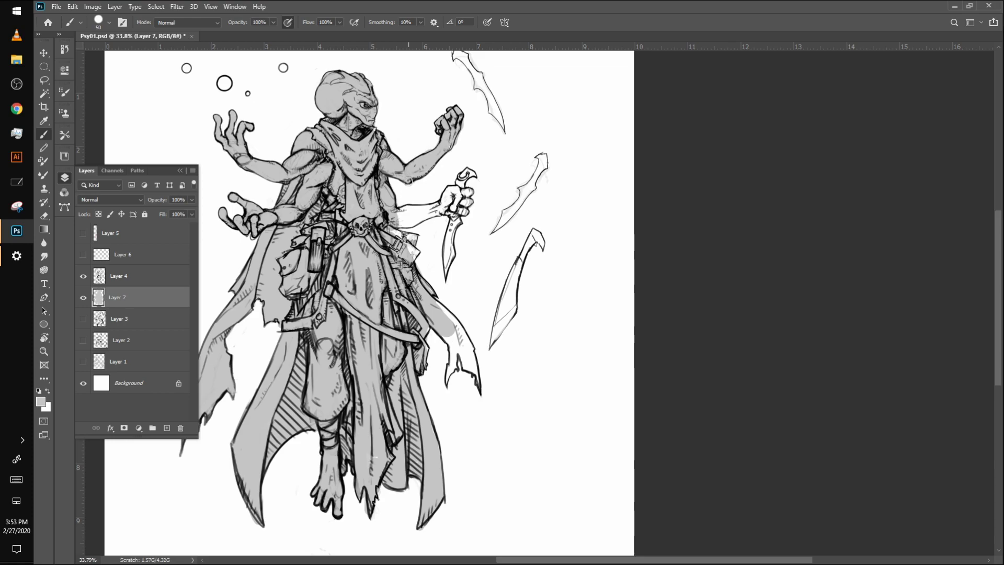
Fill the hip pouch below the dagger arm and the torn cape tail beside it with flat grey, tidying its tip
drag(397, 228, 411, 255)
mouse_move(424, 291)
mouse_down()
mouse_move(443, 308)
mouse_move(478, 387)
mouse_move(457, 348)
mouse_move(448, 384)
mouse_move(446, 341)
mouse_move(458, 333)
mouse_up()
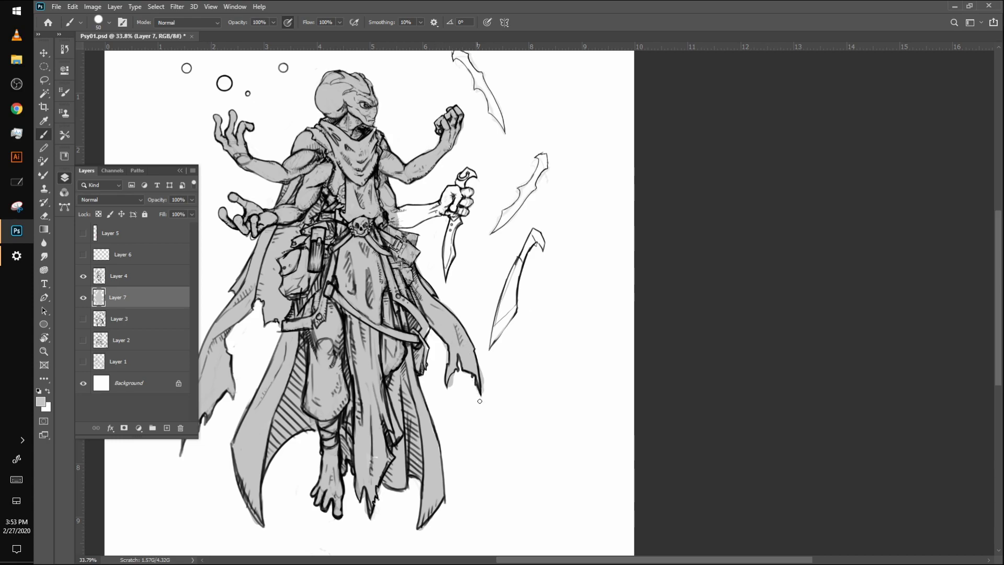
drag(486, 406, 477, 365)
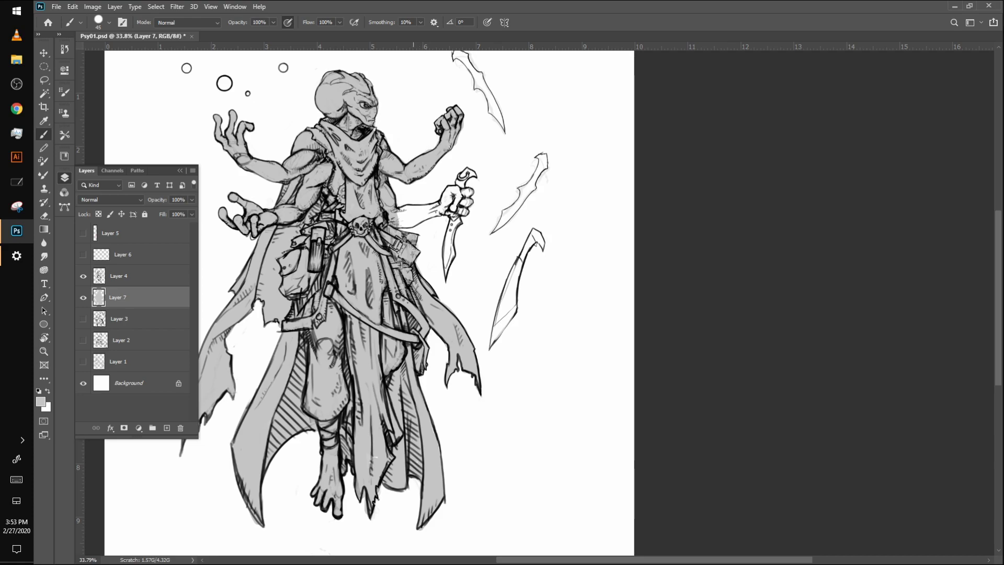
Paint flat grey over the dagger, the hand gripping it and its forearm, using a smaller brush
mouse_move(401, 215)
mouse_down()
mouse_move(444, 204)
mouse_move(452, 190)
mouse_move(471, 194)
mouse_move(451, 210)
mouse_move(464, 213)
mouse_move(446, 257)
mouse_up()
key(bracketleft)
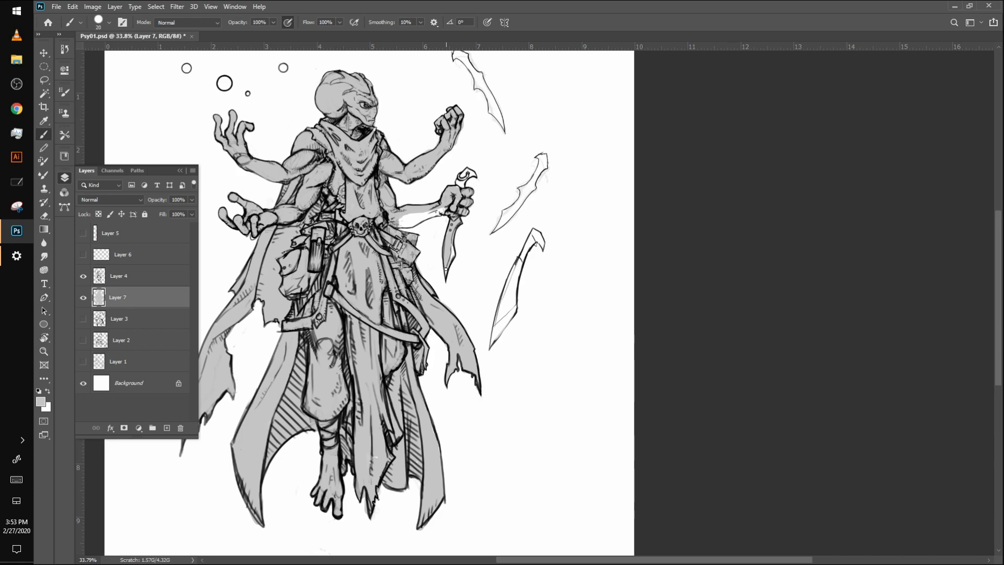
mouse_move(445, 208)
mouse_down()
mouse_move(400, 224)
mouse_move(413, 214)
mouse_up()
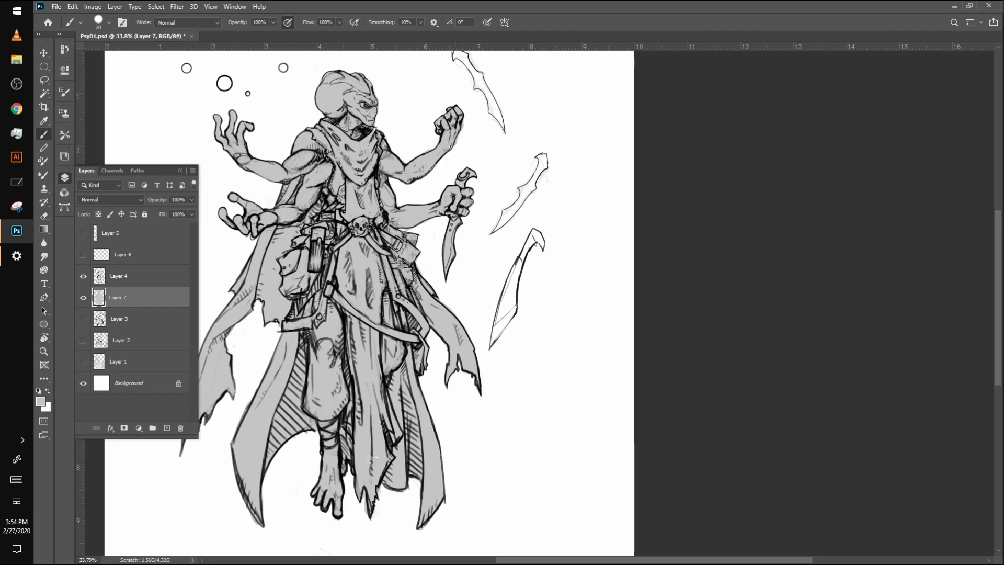
key(])
key(bracketleft)
key(bracketright)
key(bracketleft)
key(ctrl+minus)
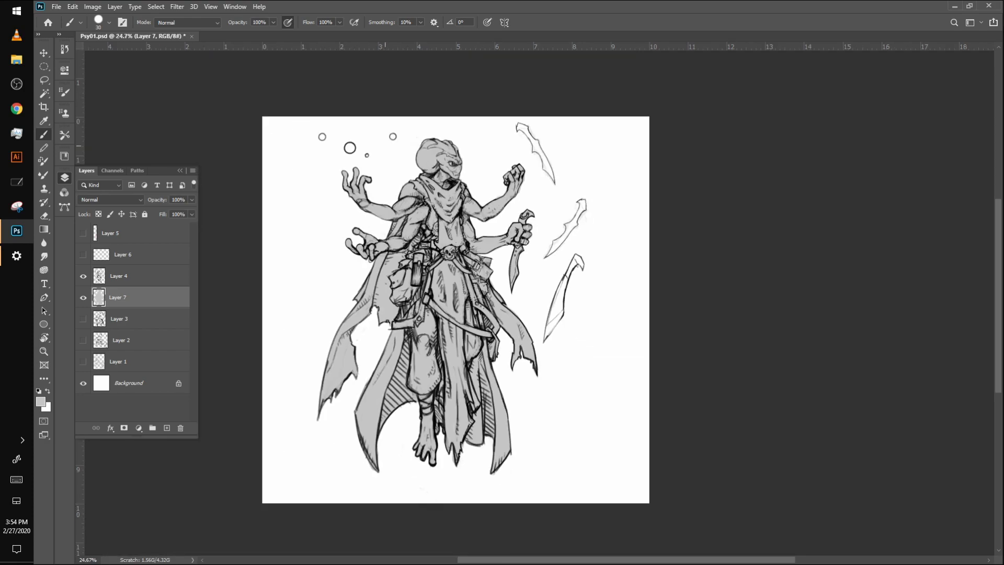
scroll(516, 215, up, 9)
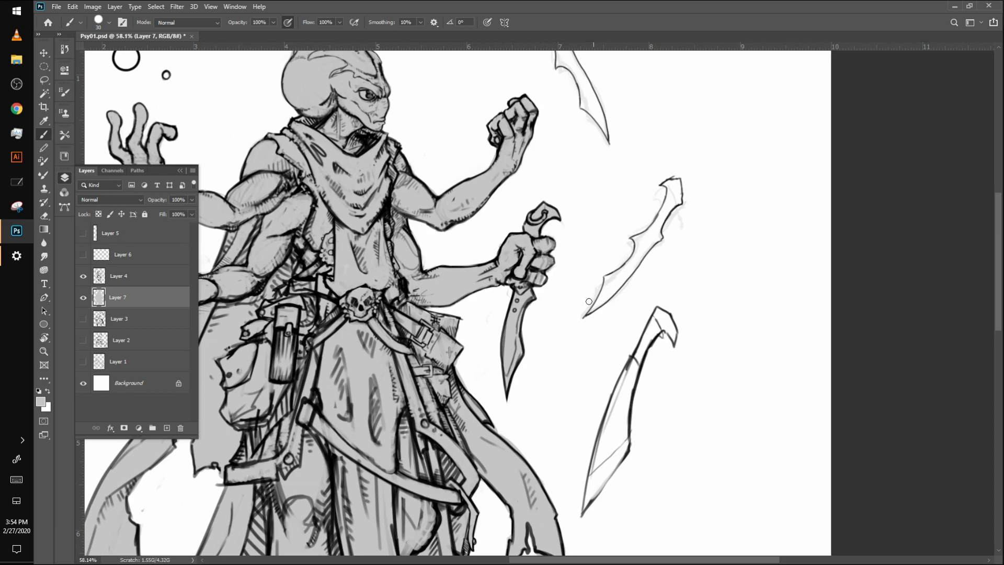
drag(586, 341, 773, 125)
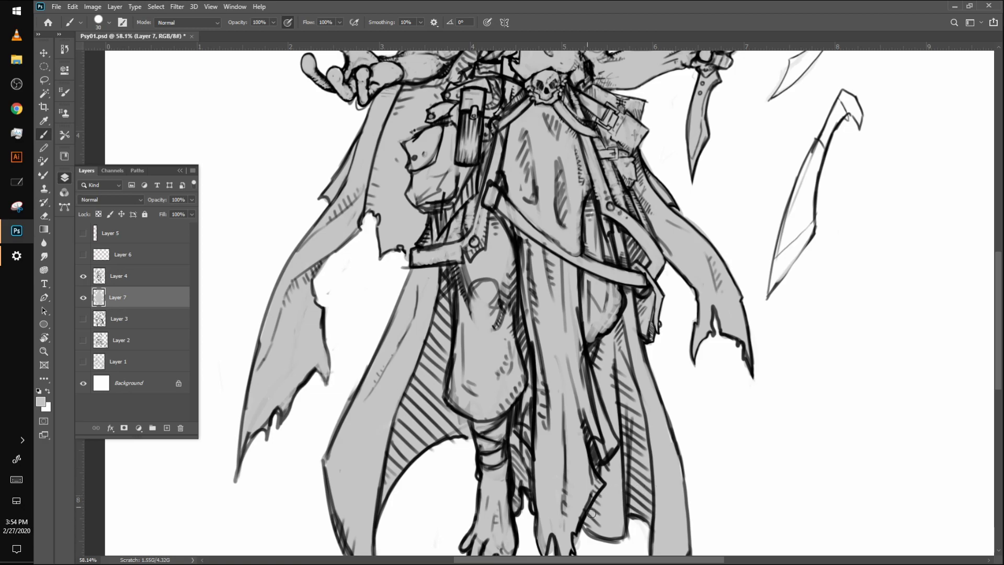
Touch up the flat grey along the torn hem of the central robe and the lower tips of both long robe panels
drag(610, 425, 563, 224)
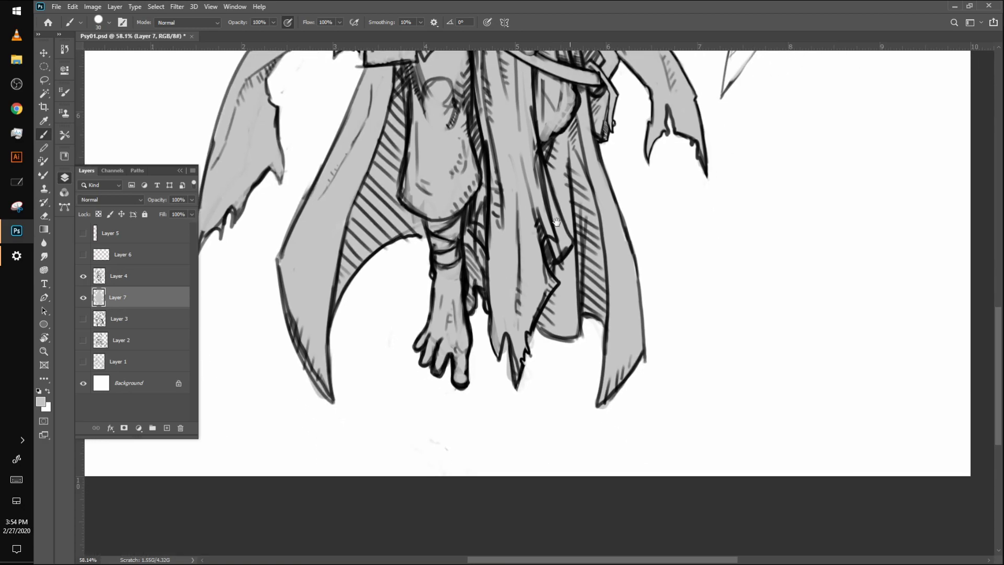
mouse_move(506, 345)
mouse_down()
mouse_move(511, 396)
mouse_move(530, 339)
mouse_up()
drag(603, 409, 627, 386)
drag(307, 377, 331, 401)
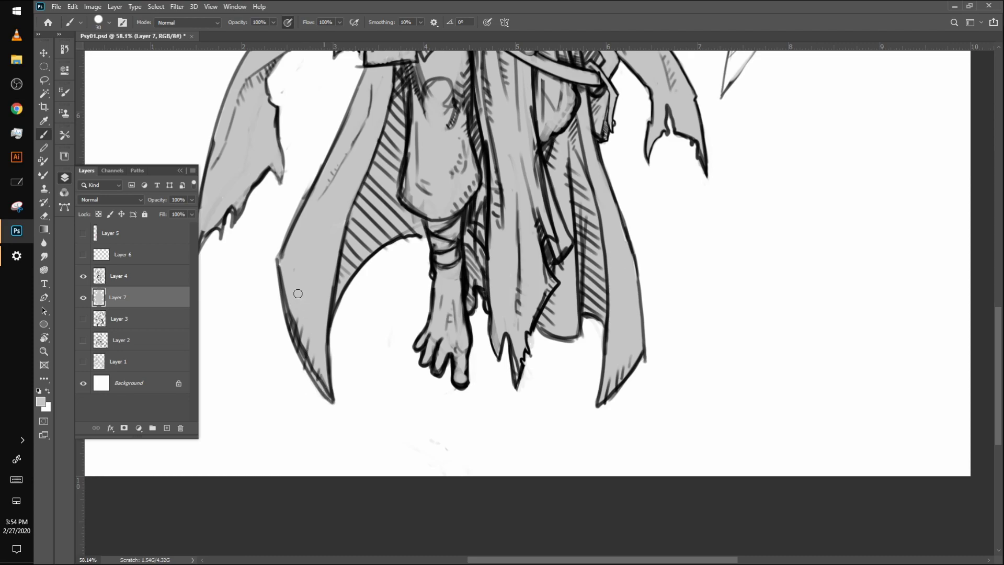
scroll(321, 313, up, 10)
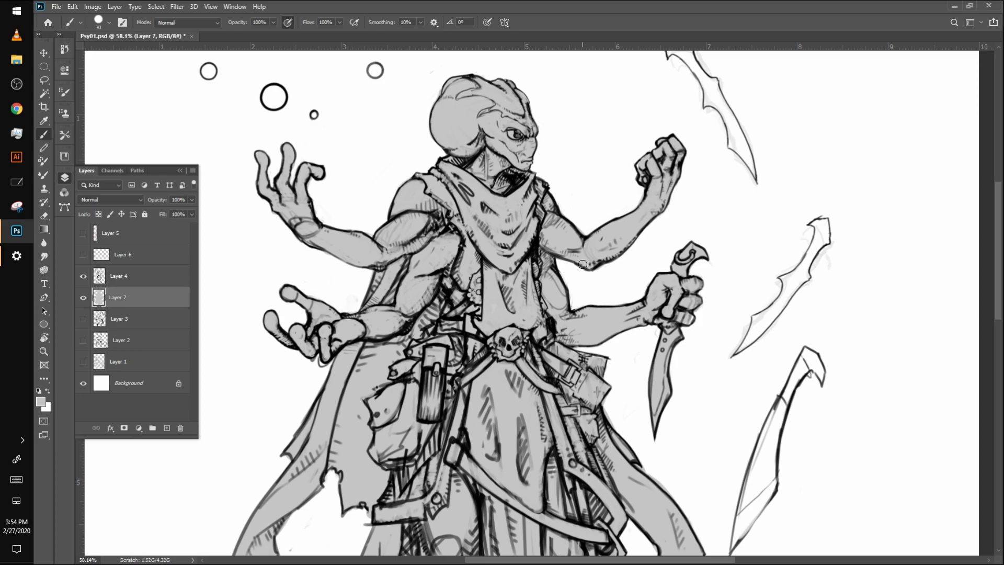
scroll(582, 264, down, 5)
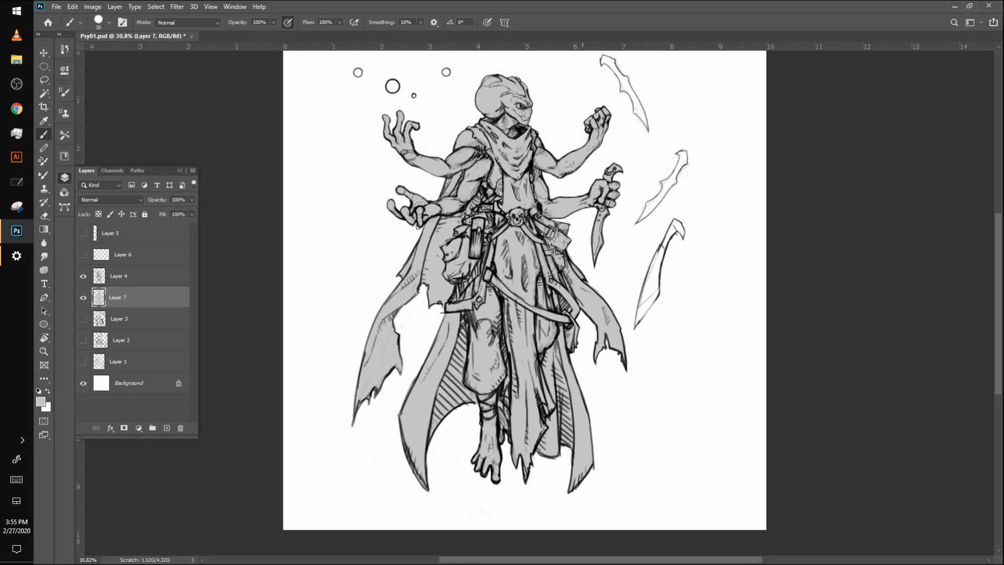
Hide the Layer 4 line art, fill the small gaps in the flat grey silhouette on Layer 7, and show the line art again
ctrl+click(100, 299)
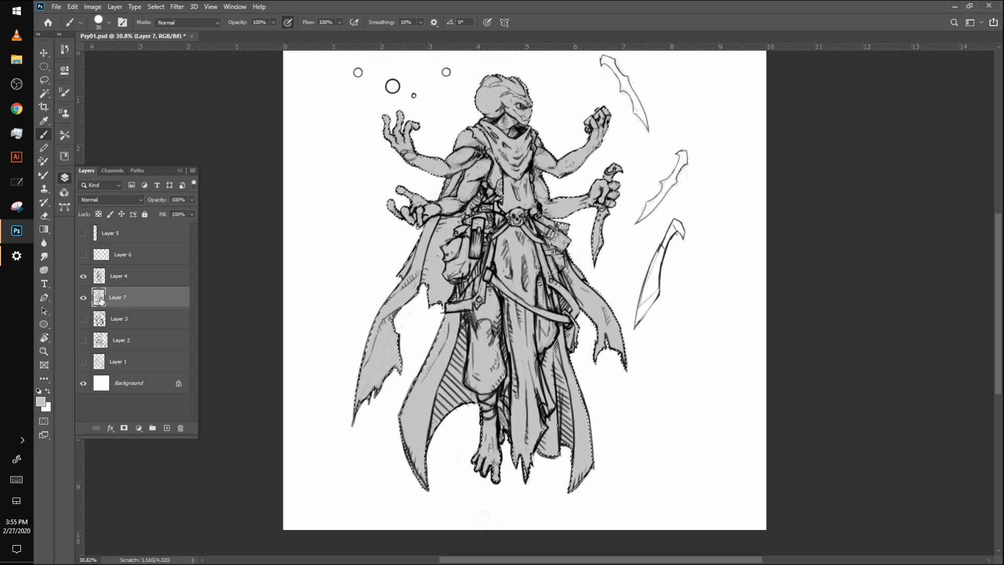
click(43, 229)
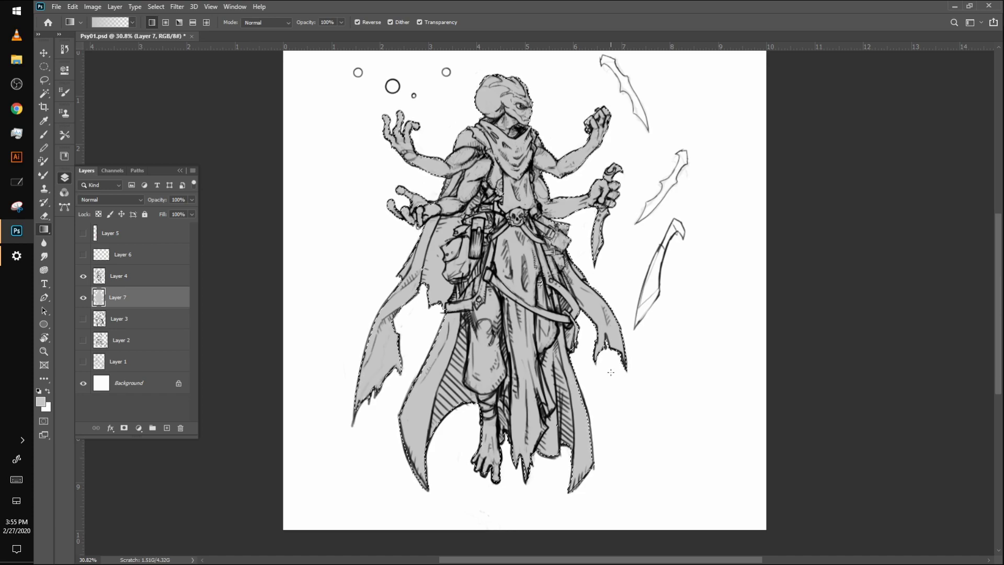
click(83, 275)
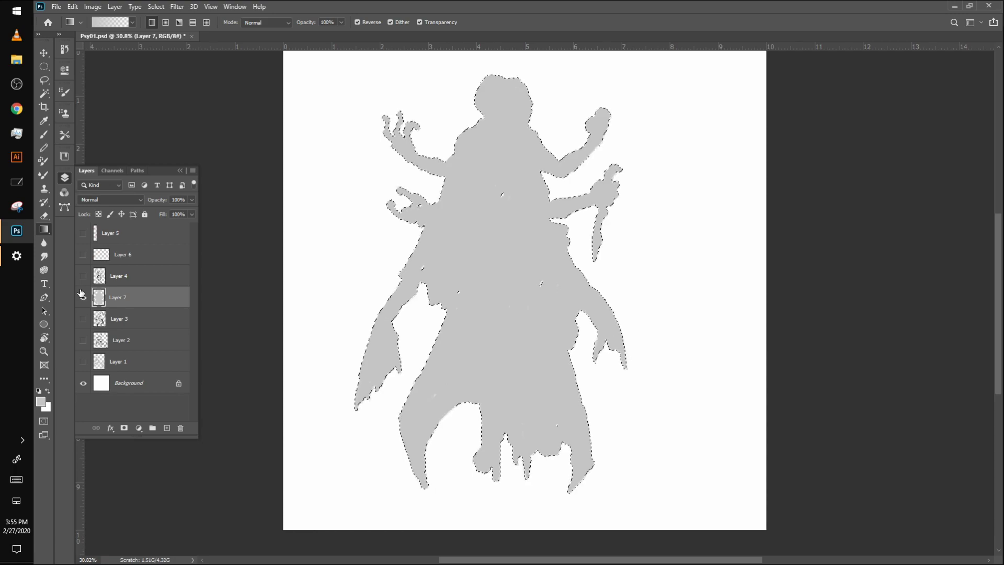
click(83, 275)
click(84, 276)
key(b)
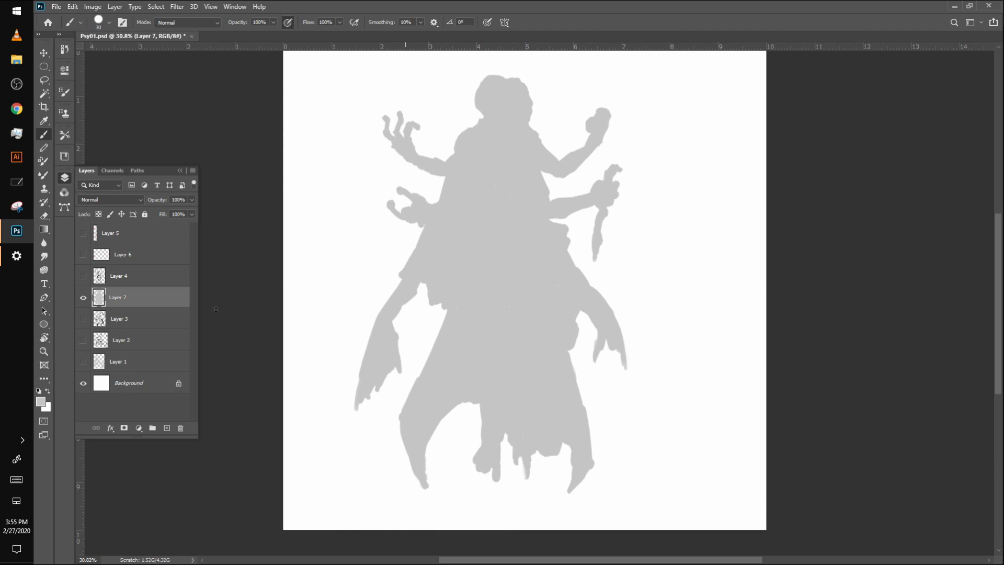
click(83, 275)
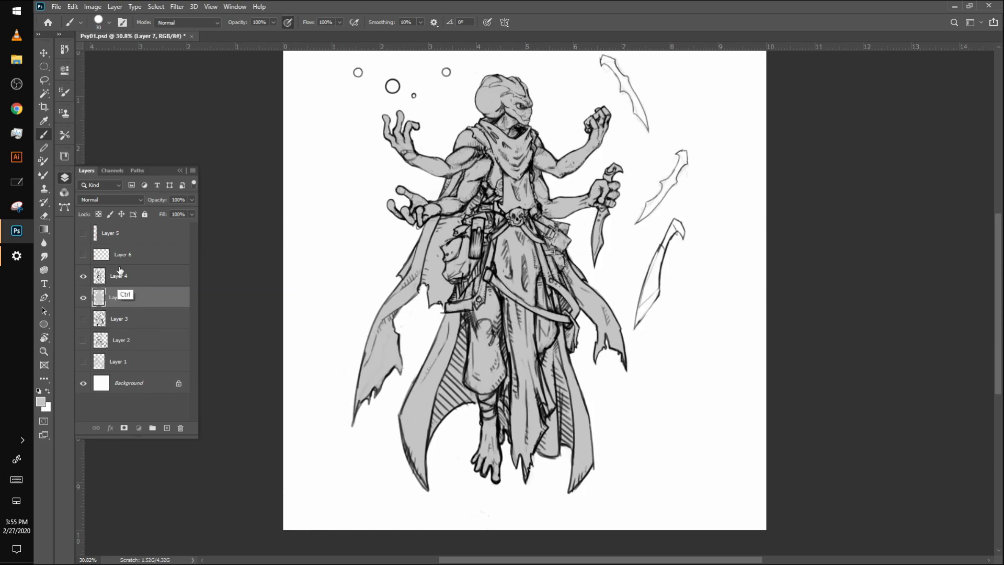
Select the combined outlines of the Layer 4 line art and Layer 7 grey, and add a new layer above Layer 7
ctrl+click(98, 296)
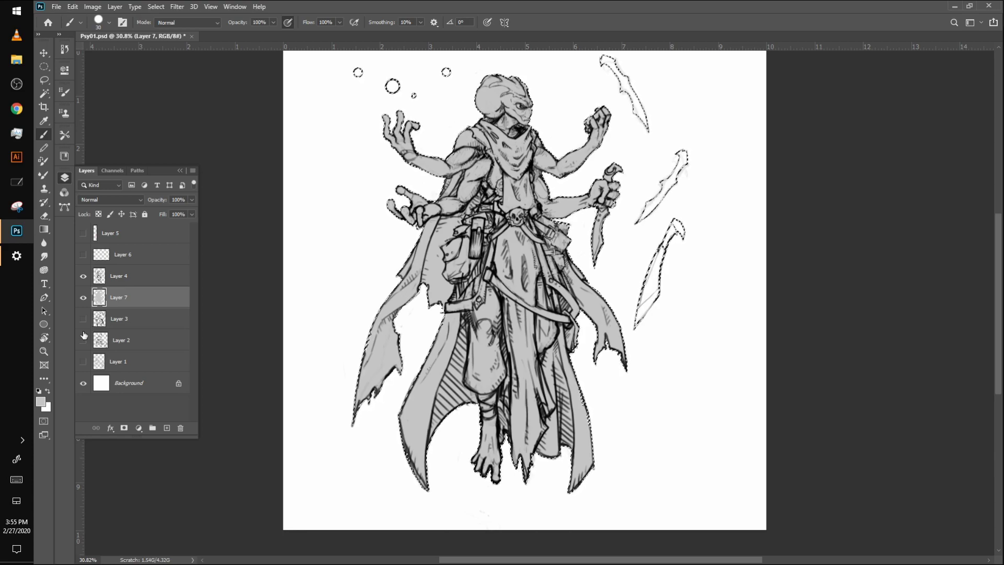
click(167, 428)
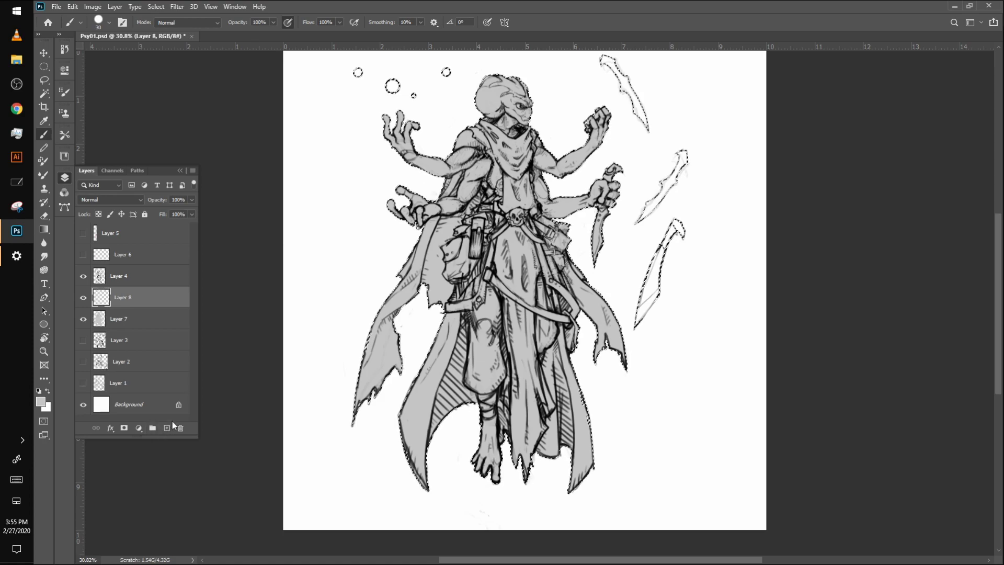
key(i)
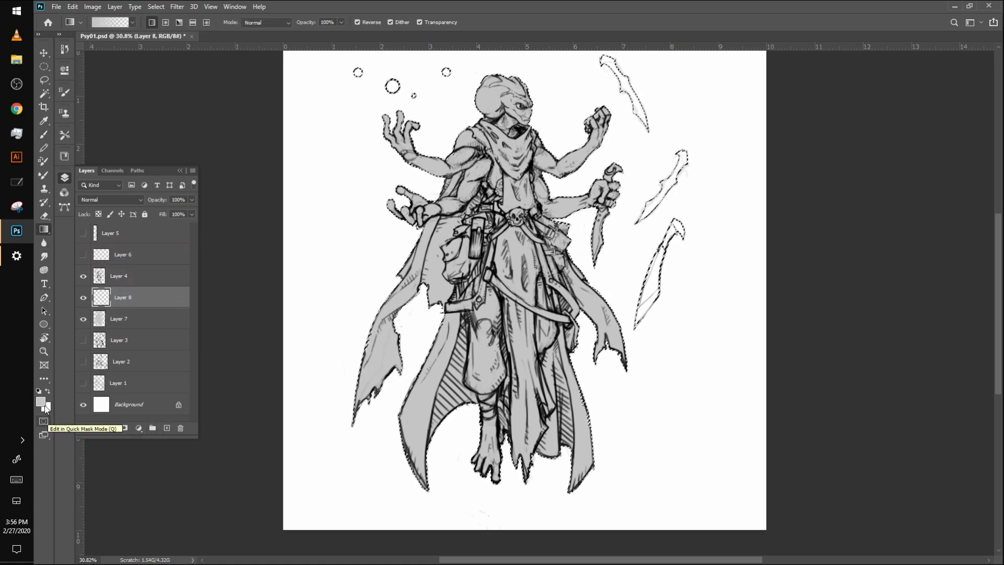
Set a lighter grey foreground and a dark grey #555555 background, and choose the foreground-to-background gradient preset
click(41, 402)
drag(80, 132, 78, 118)
key(Return)
key(g)
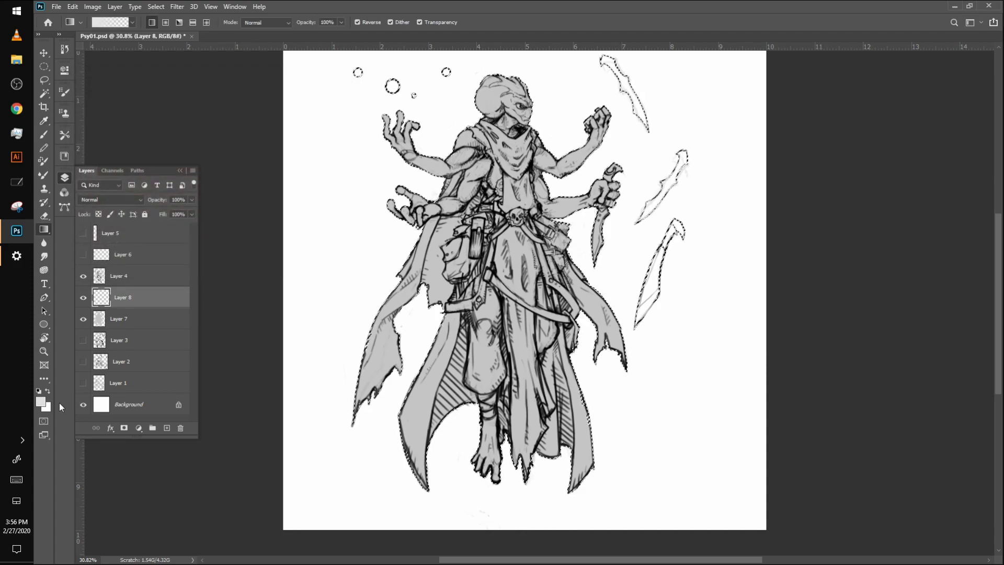
click(46, 407)
drag(77, 104, 77, 192)
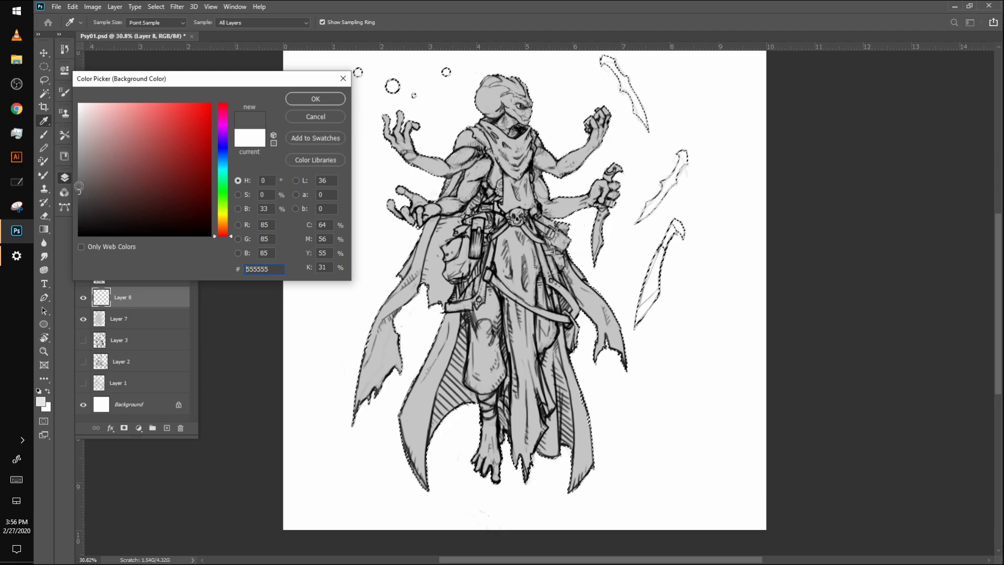
click(316, 117)
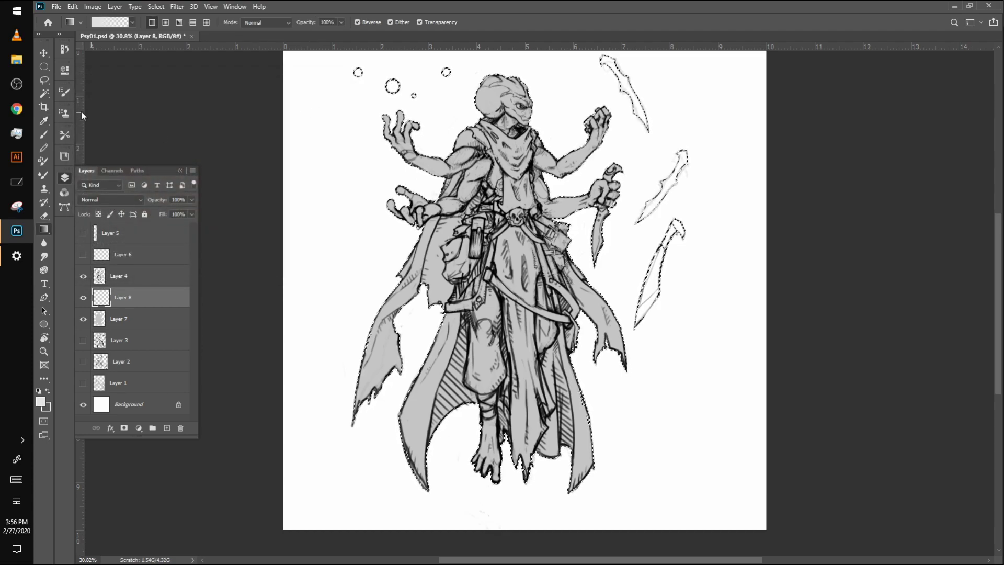
click(112, 22)
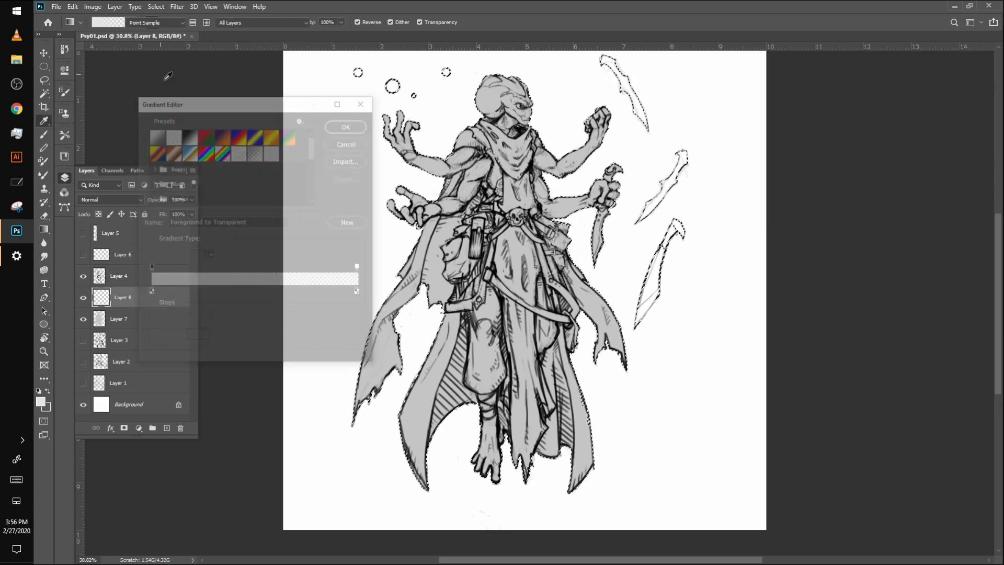
click(157, 136)
click(350, 125)
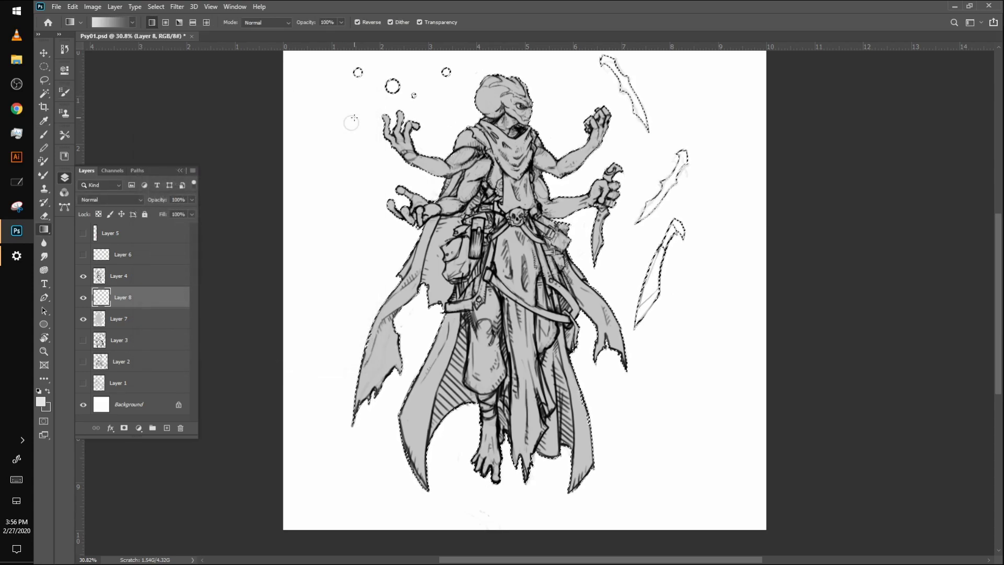
Swap the two greys and fill the selection on Layer 8 with a vertical gradient, light at the torso and dark toward the feet
scroll(704, 322, down, 2)
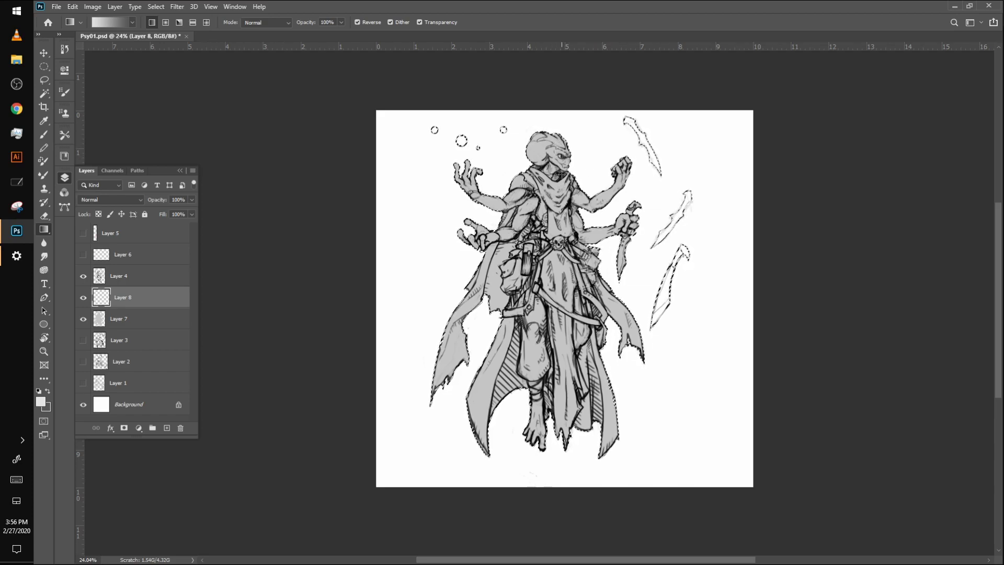
drag(563, 291, 565, 480)
key(ctrl+z)
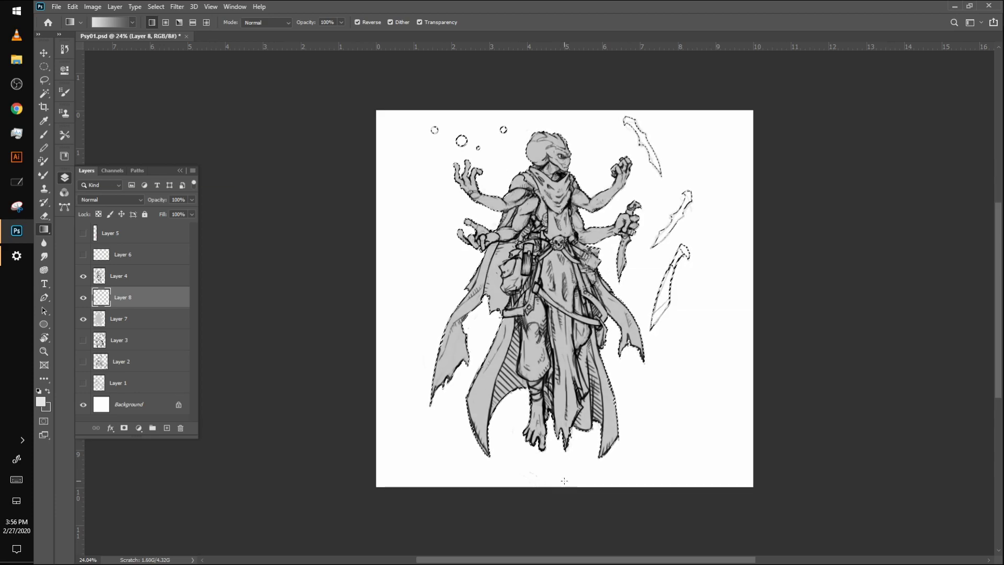
key(x)
drag(556, 276, 555, 483)
right_click(555, 483)
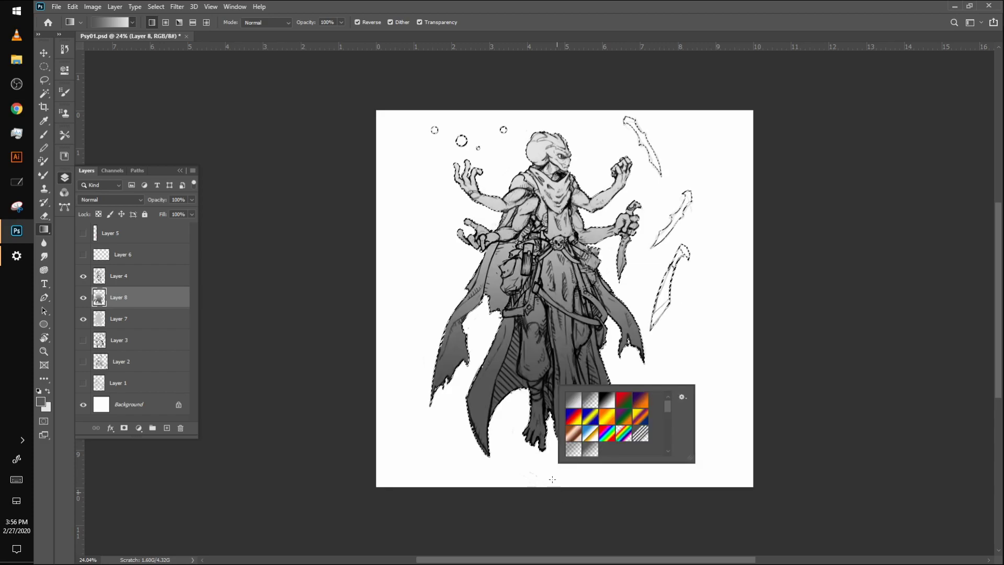
key(Escape)
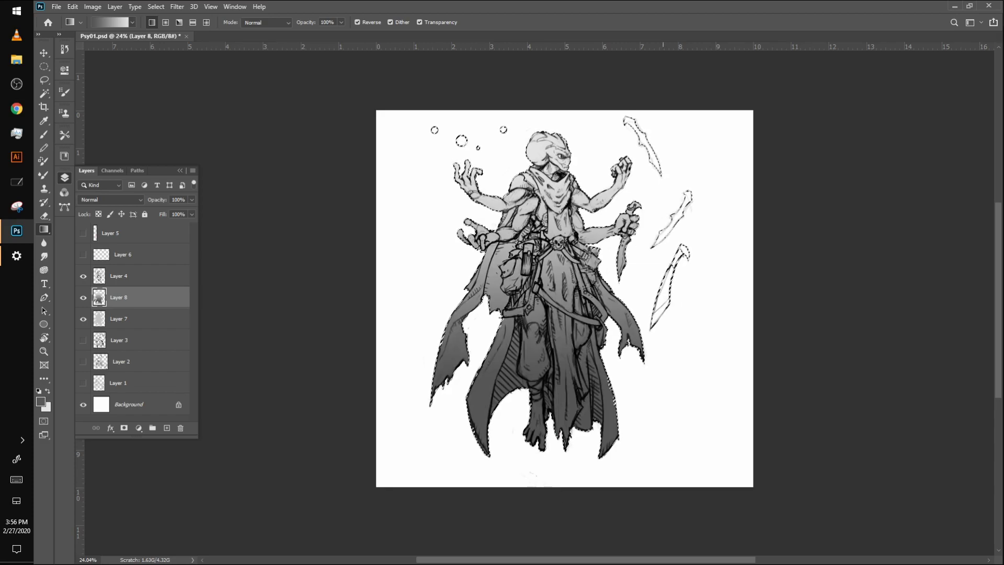
Brighten the Layer 8 gradient with Levels, setting the white input to 206 and midtones to about 1.55, and clear the selection
key(ctrl+l)
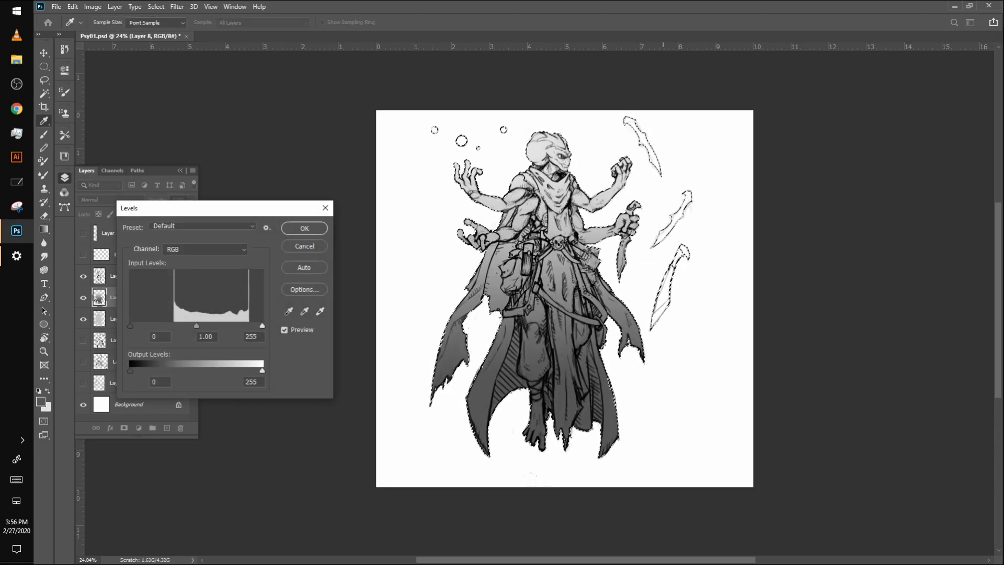
mouse_move(131, 326)
mouse_down()
mouse_move(144, 326)
mouse_move(125, 330)
mouse_up()
drag(197, 327, 187, 328)
drag(262, 325, 237, 329)
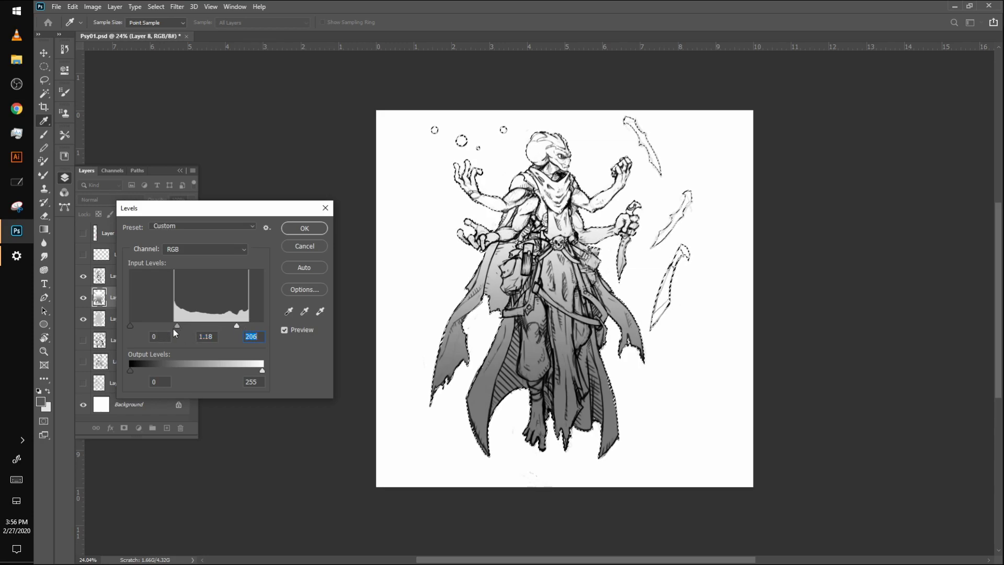
drag(168, 327, 161, 329)
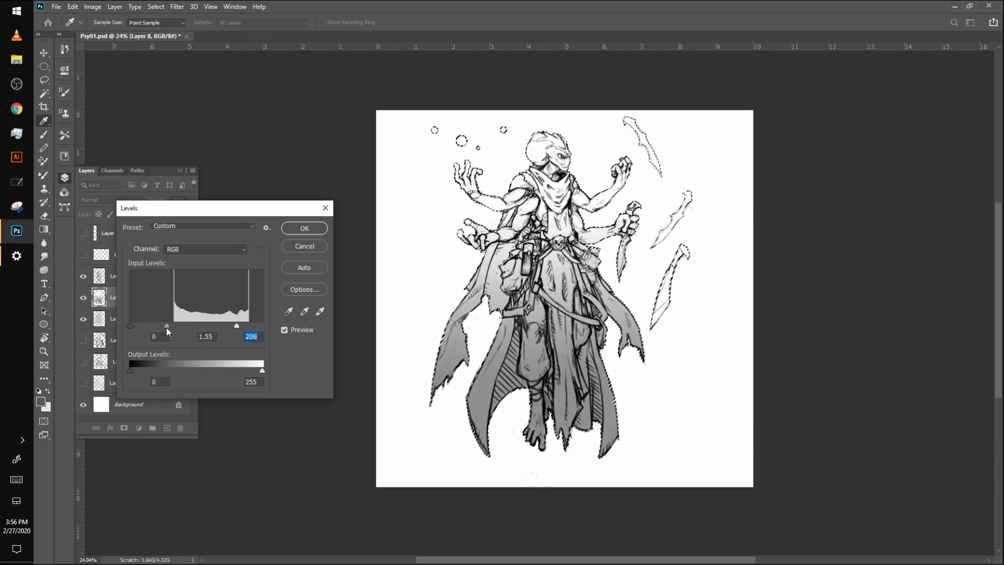
click(165, 327)
key(Return)
key(g)
scroll(565, 299, down, 3)
scroll(716, 337, up, 3)
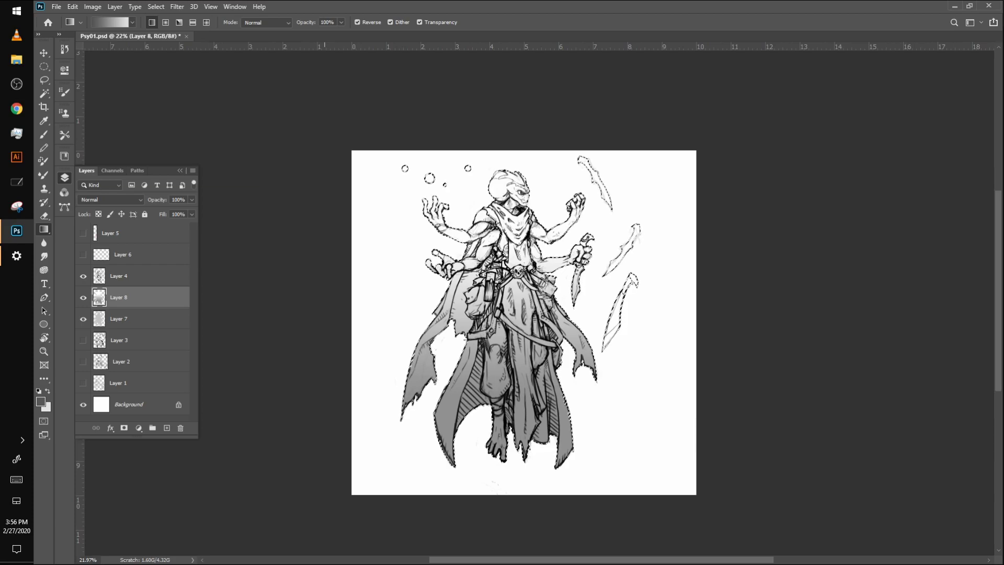
key(ctrl+d)
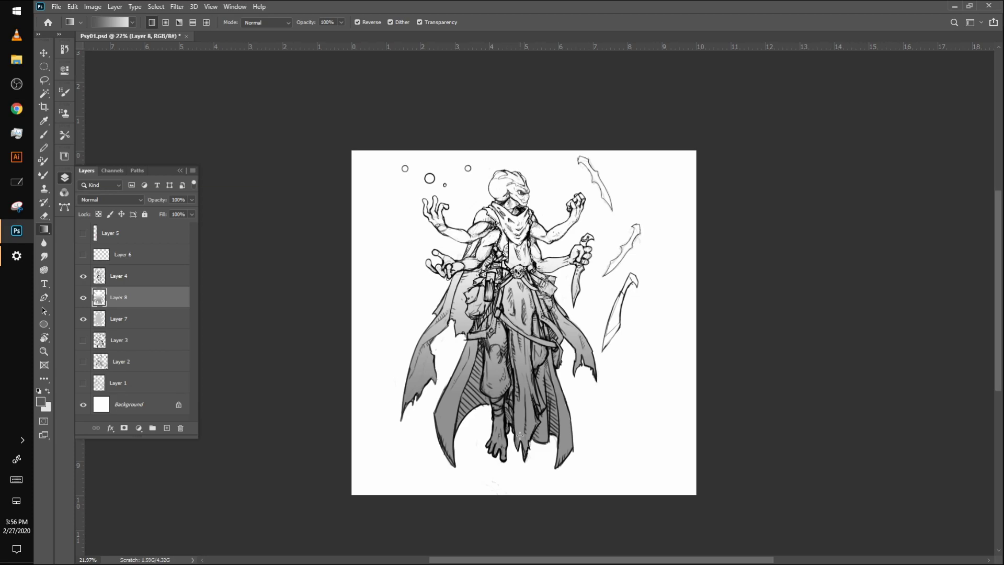
Add a Color Balance adjustment layer with Preserve Luminosity off and set the highlights to Cyan–Red -33 and Magenta–Green -37
click(138, 428)
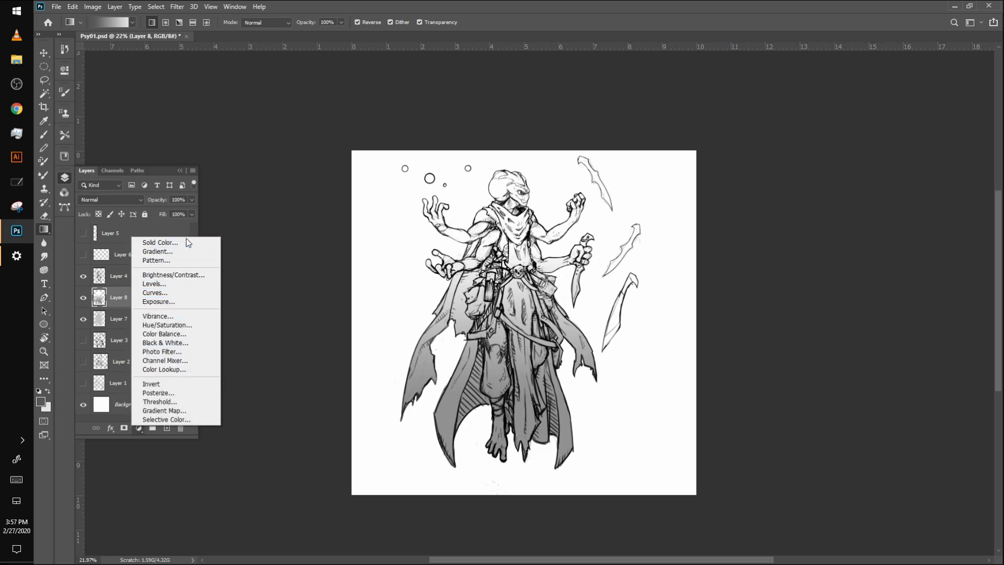
click(190, 338)
click(143, 97)
click(133, 116)
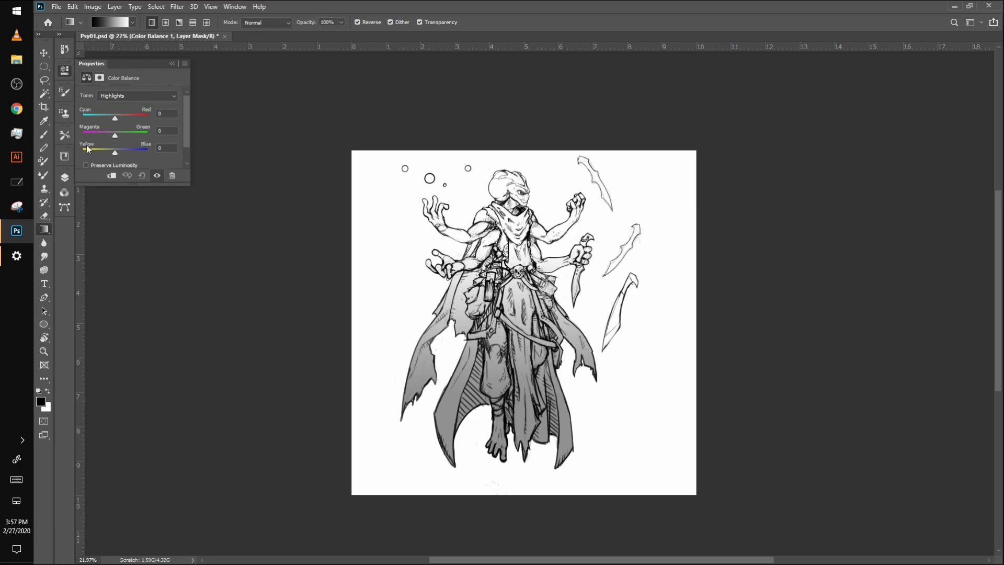
mouse_move(116, 117)
mouse_down()
mouse_move(124, 115)
mouse_move(103, 112)
mouse_up()
click(86, 165)
drag(116, 136, 113, 151)
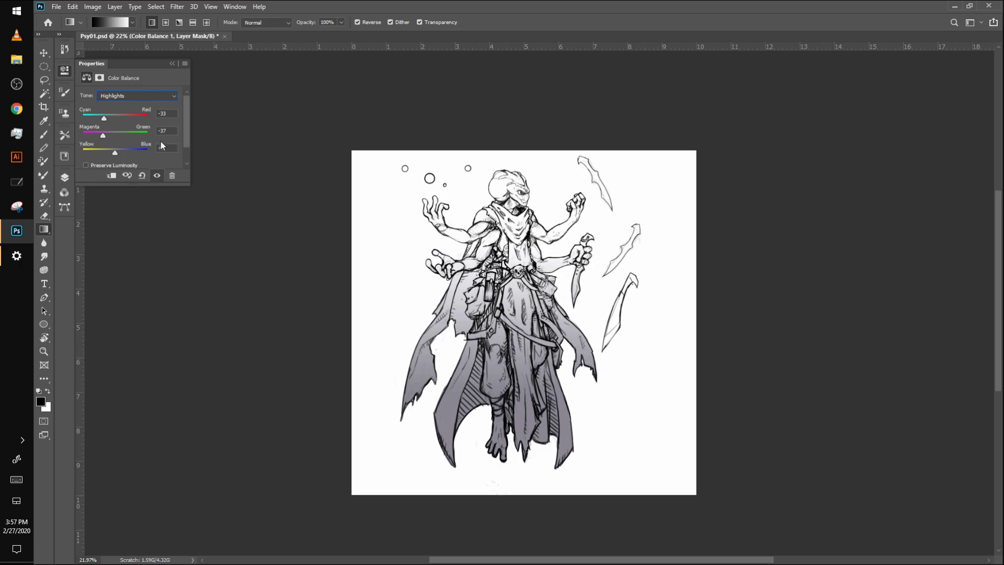
Shift the color balance midtones and set the shadows to Cyan–Red +67, Magenta–Green -32 and Yellow–Blue -19
click(161, 96)
click(119, 111)
drag(114, 120, 133, 120)
click(158, 95)
click(156, 115)
mouse_move(106, 119)
mouse_down()
mouse_move(134, 118)
mouse_move(111, 118)
mouse_move(128, 151)
mouse_move(104, 135)
mouse_move(109, 149)
mouse_move(116, 120)
mouse_up()
click(155, 98)
click(131, 103)
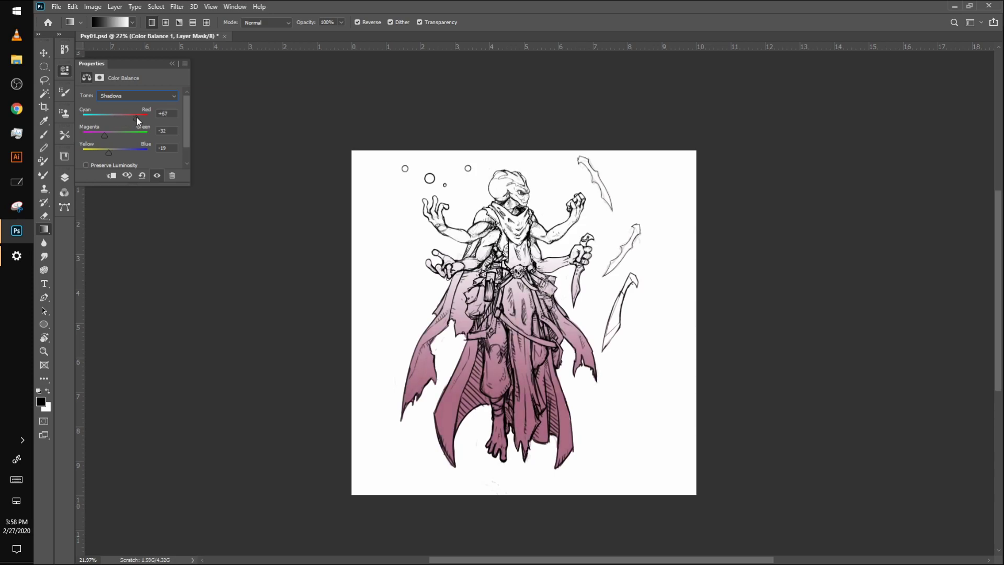
Set the Cyan–Red balance of the highlights to -92
click(150, 95)
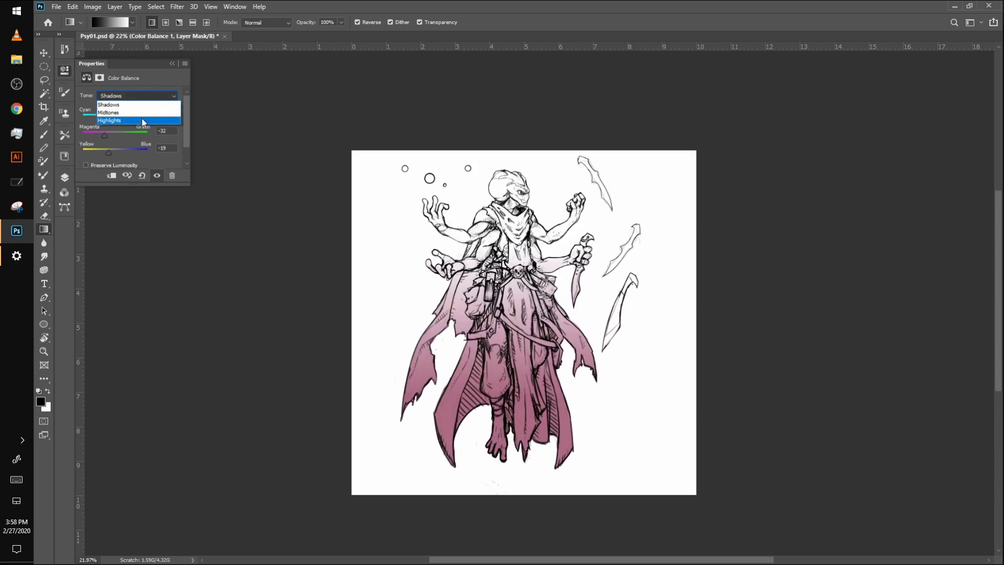
click(143, 122)
drag(90, 111, 86, 112)
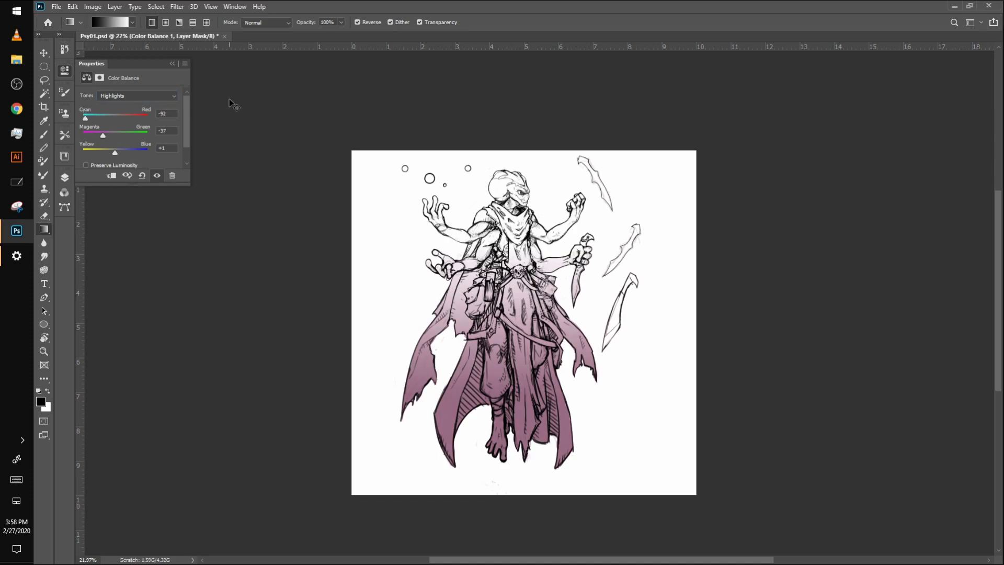
Leave the adjustment mask's levels unchanged and make Layer 8 the active layer
key(ctrl+l)
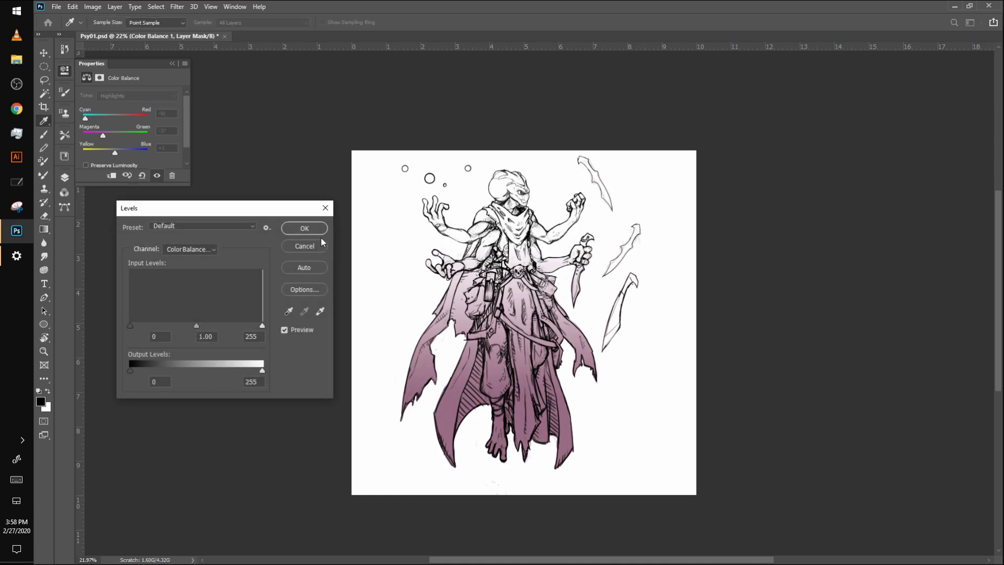
key(Escape)
key(F7)
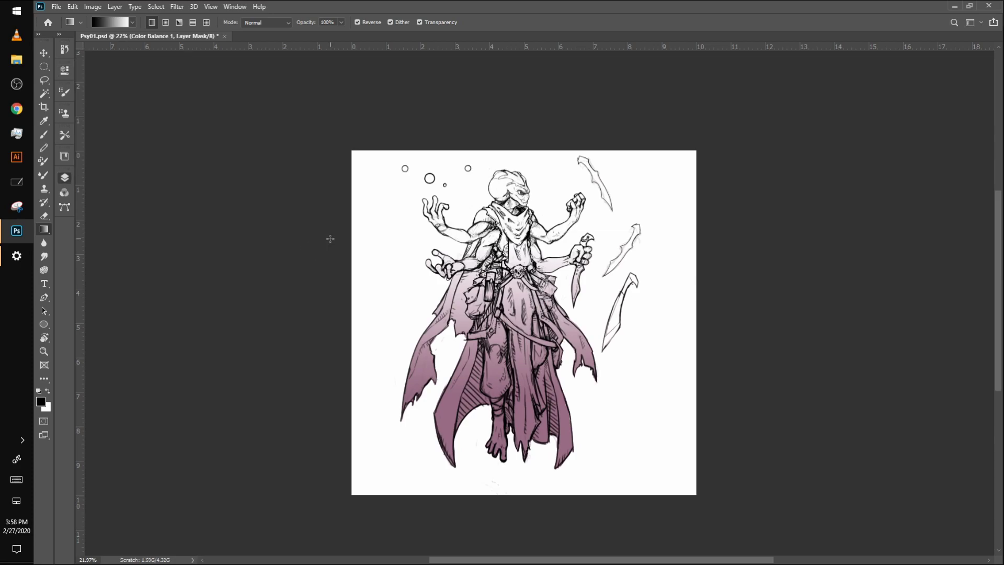
click(138, 320)
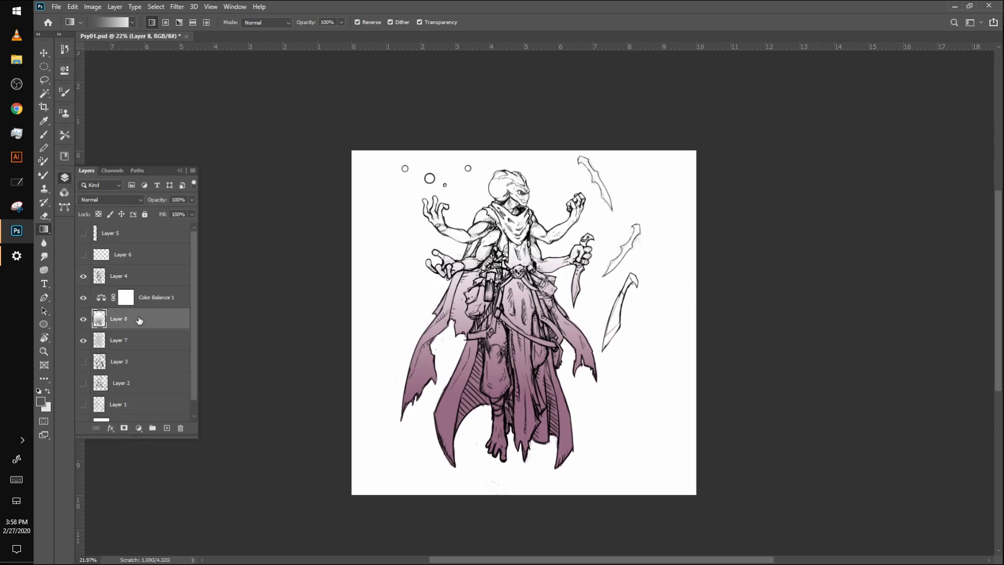
key(ctrl+l)
mouse_move(196, 324)
mouse_down()
mouse_move(244, 321)
mouse_move(186, 325)
mouse_move(195, 324)
mouse_up()
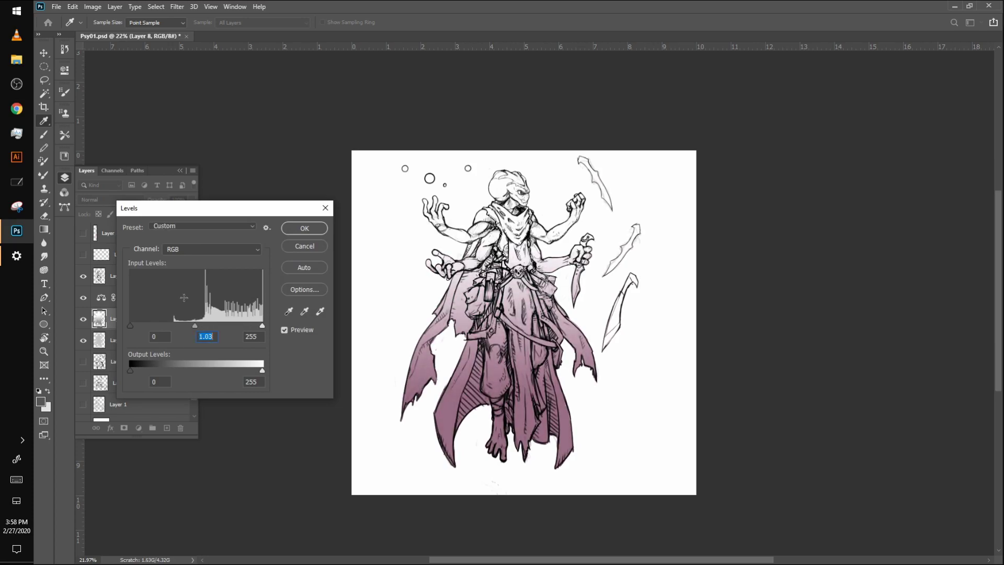
mouse_move(262, 325)
mouse_down()
mouse_move(231, 327)
mouse_move(272, 329)
mouse_up()
drag(131, 326, 213, 326)
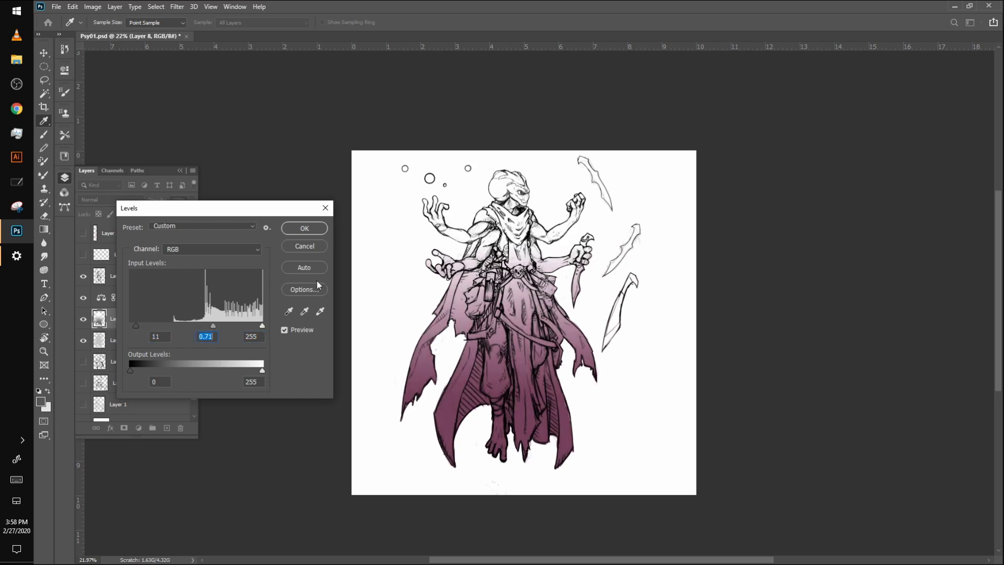
click(308, 251)
Load Layer 8's outline as a selection and draw the gradient over the whole figure, from the head down past the feet
key(g)
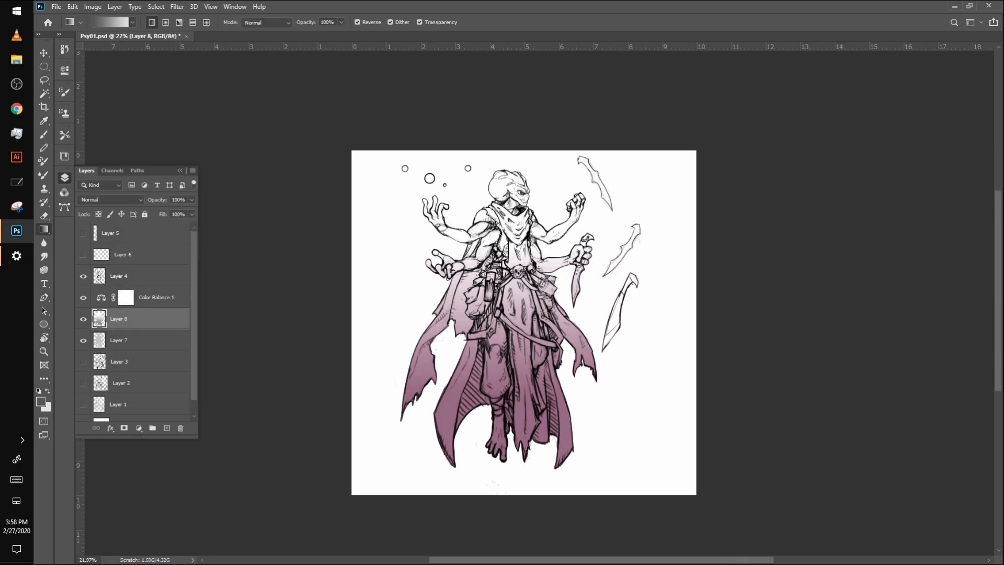
ctrl+click(105, 326)
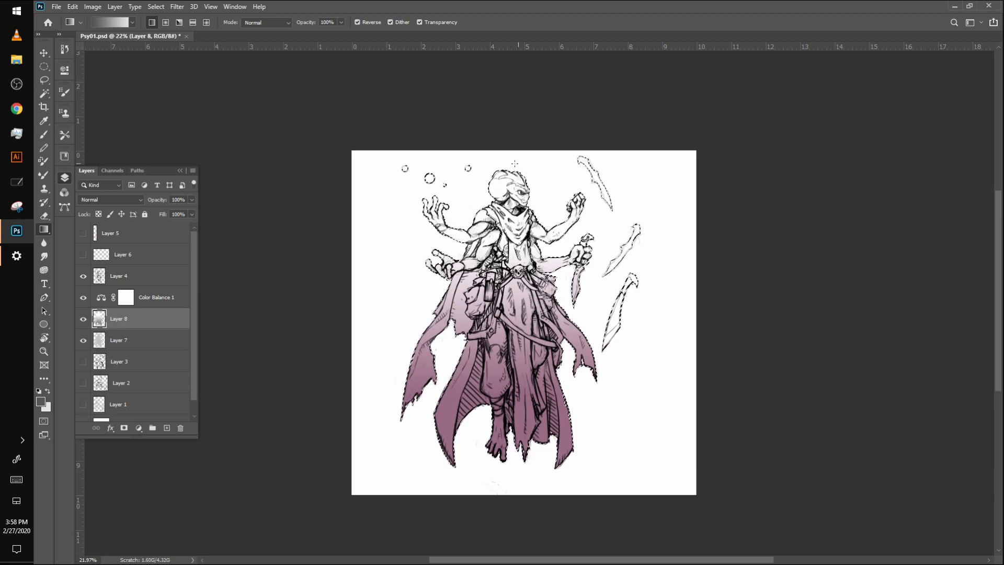
drag(526, 467, 526, 467)
drag(455, 186, 554, 511)
scroll(547, 502, down, 2)
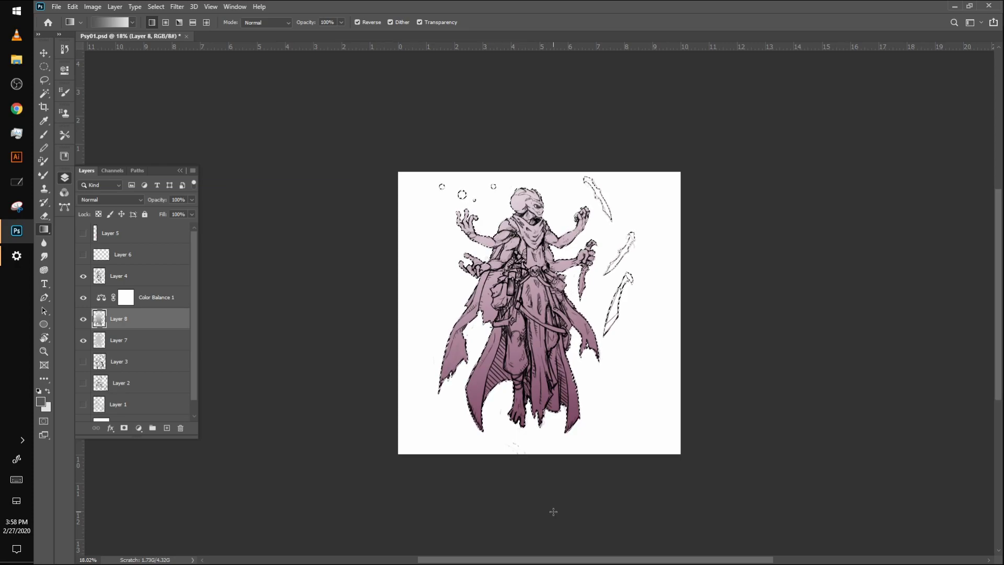
Sample the scarf's pale pink (#d4bfc2) as the foreground colour and switch to the Brush tool
scroll(588, 361, up, 5)
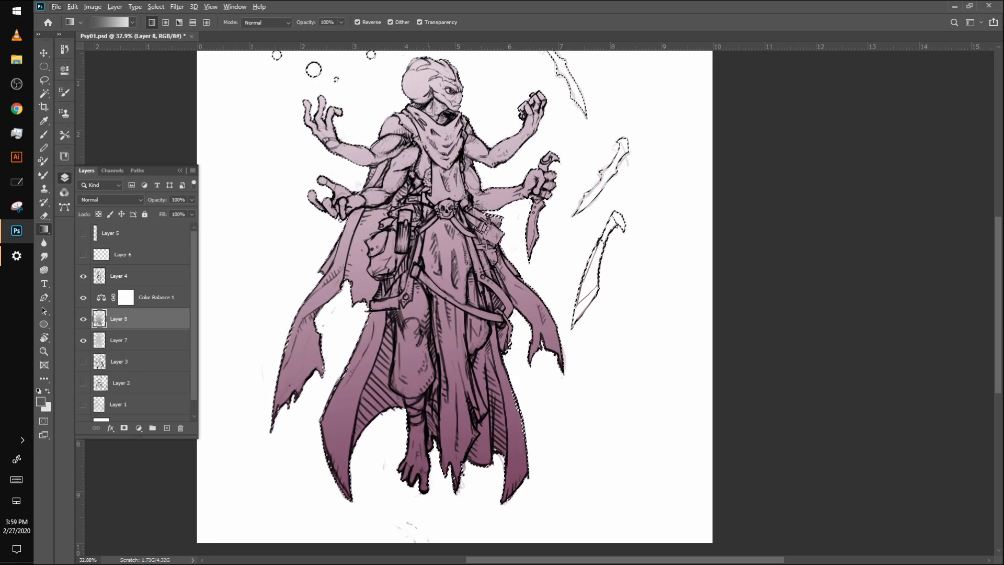
alt+click(443, 156)
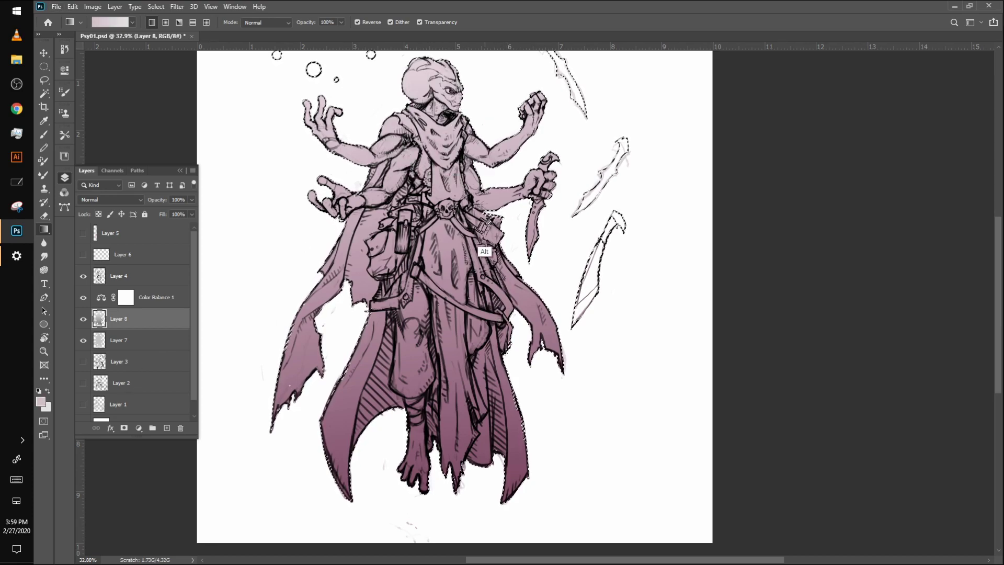
click(206, 22)
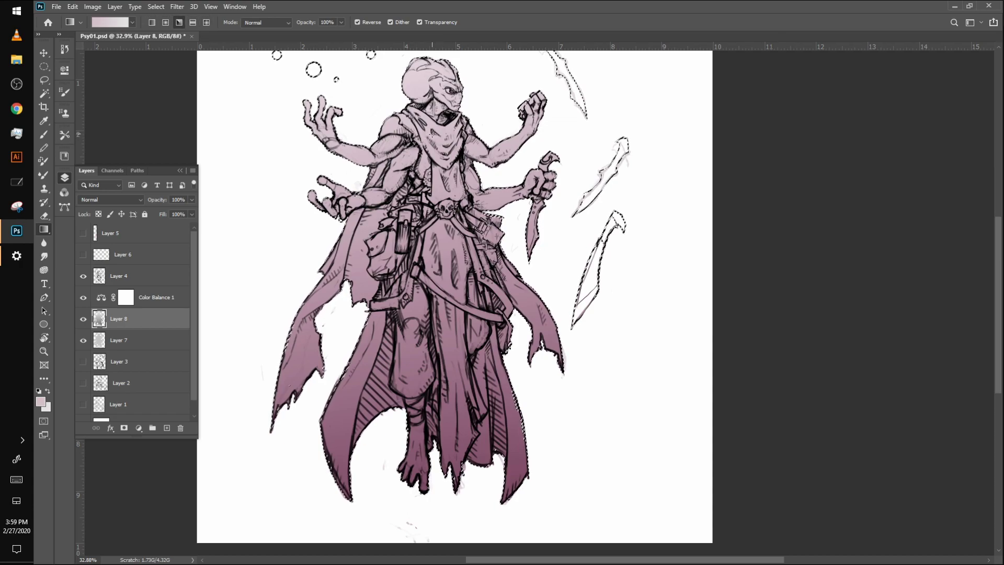
key(b)
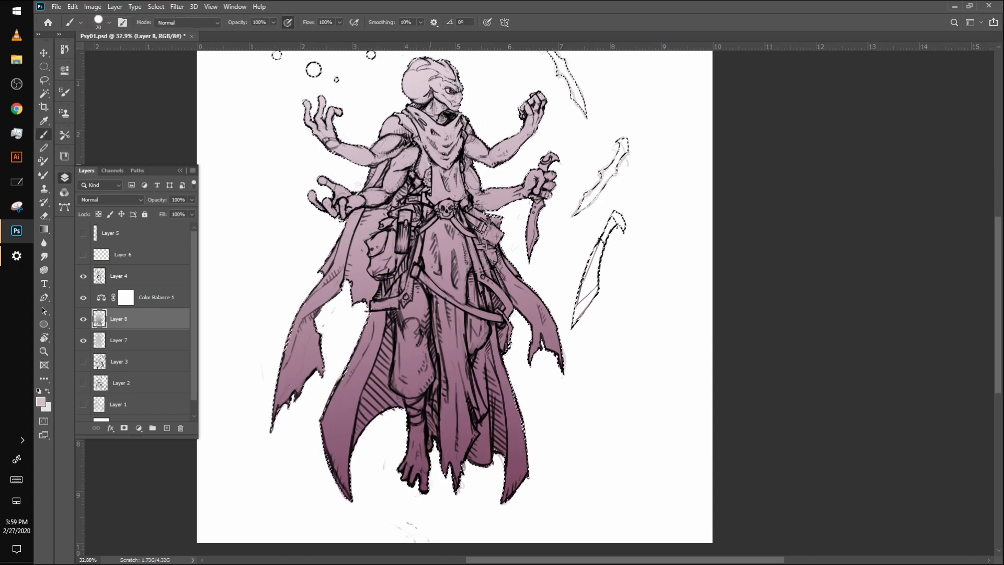
click(42, 402)
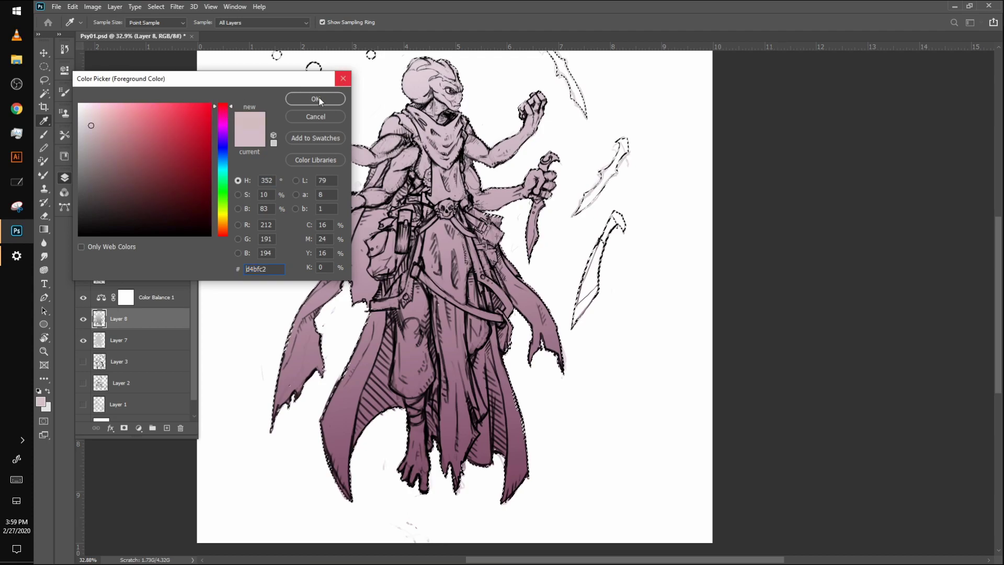
click(315, 98)
Add a new layer directly above the Color Balance 1 adjustment layer and clear the selection
click(157, 297)
key(d)
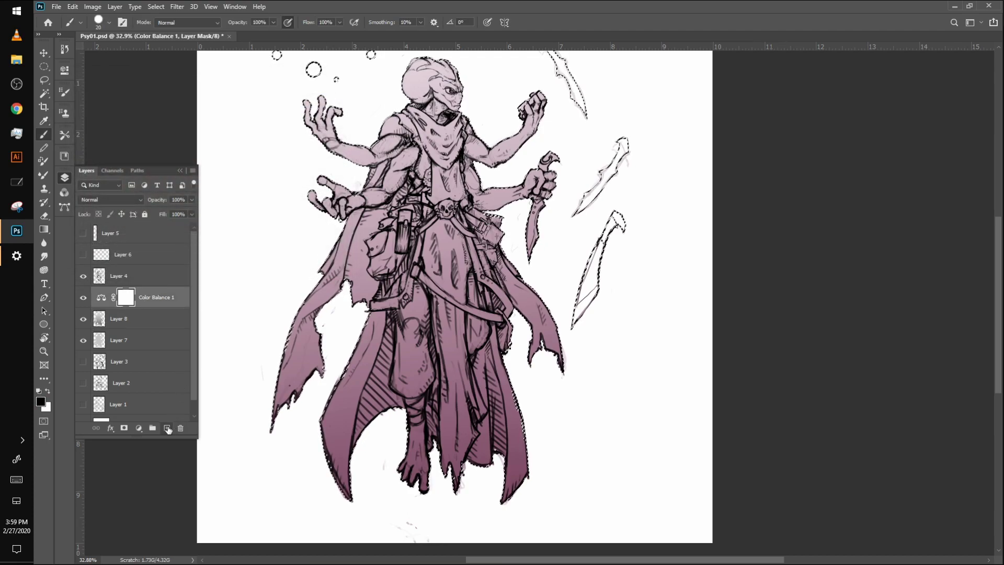
click(167, 428)
key(alt+BackSpace)
key(ctrl+d)
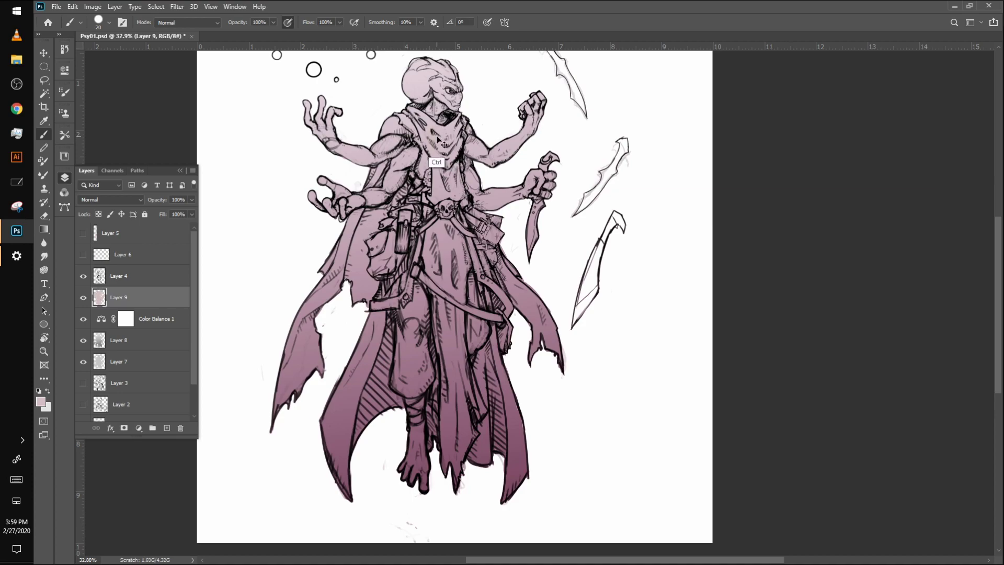
Undo back to before the new layer was added, redo those edits, and clear the selection again
key(ctrl+z)
key(ctrl+z)
key(ctrl+z)
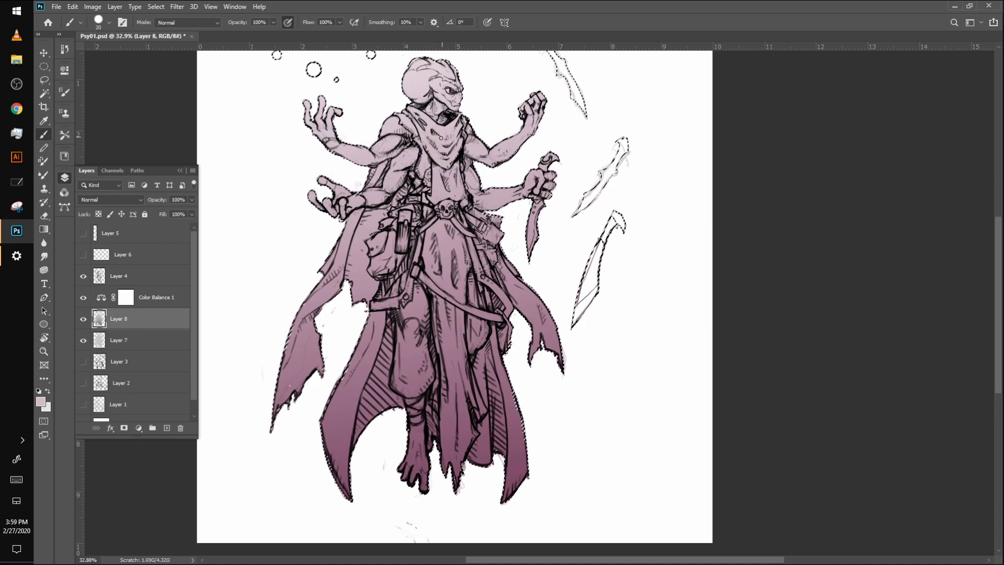
key(ctrl+shift+z)
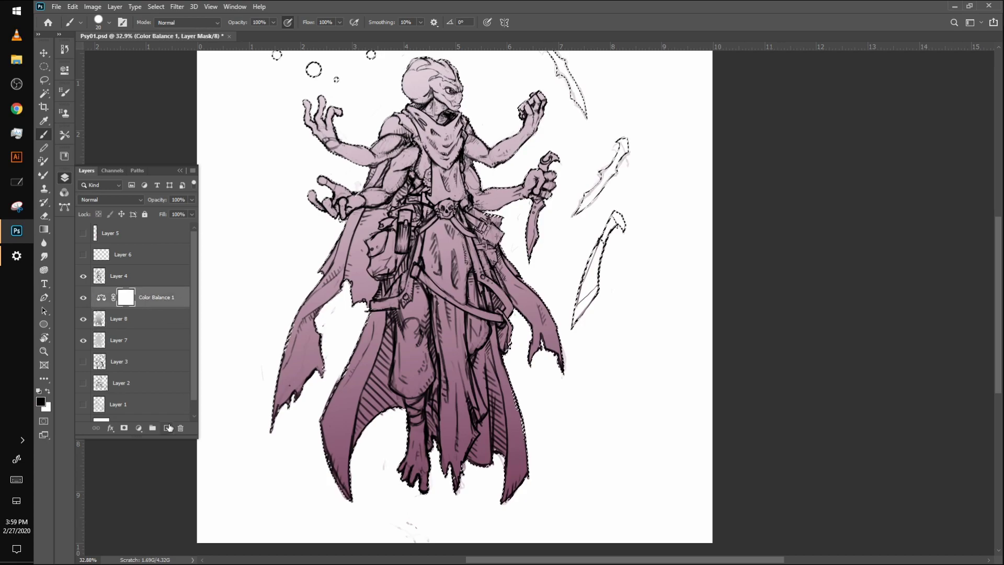
key(ctrl+shift+z)
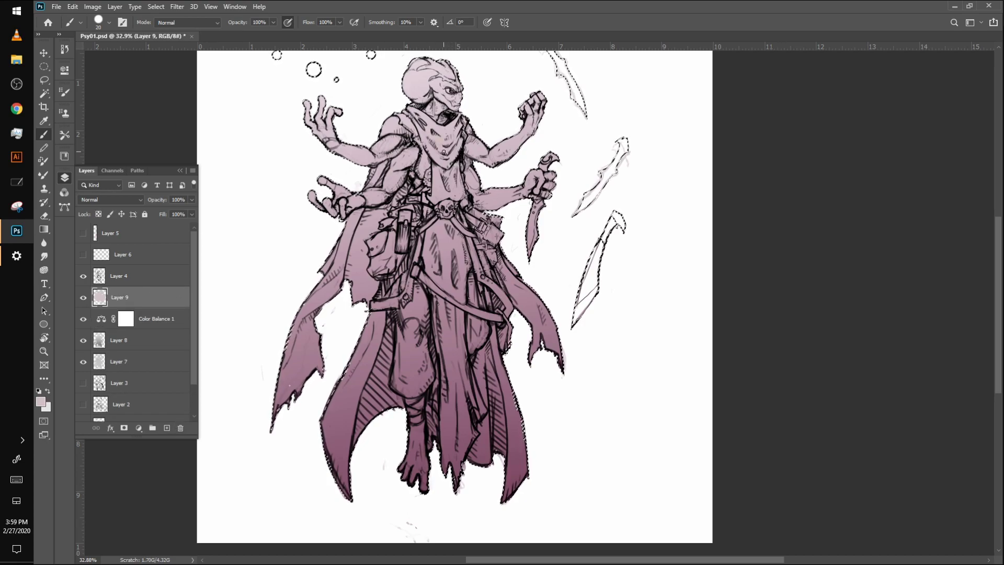
key(ctrl+d)
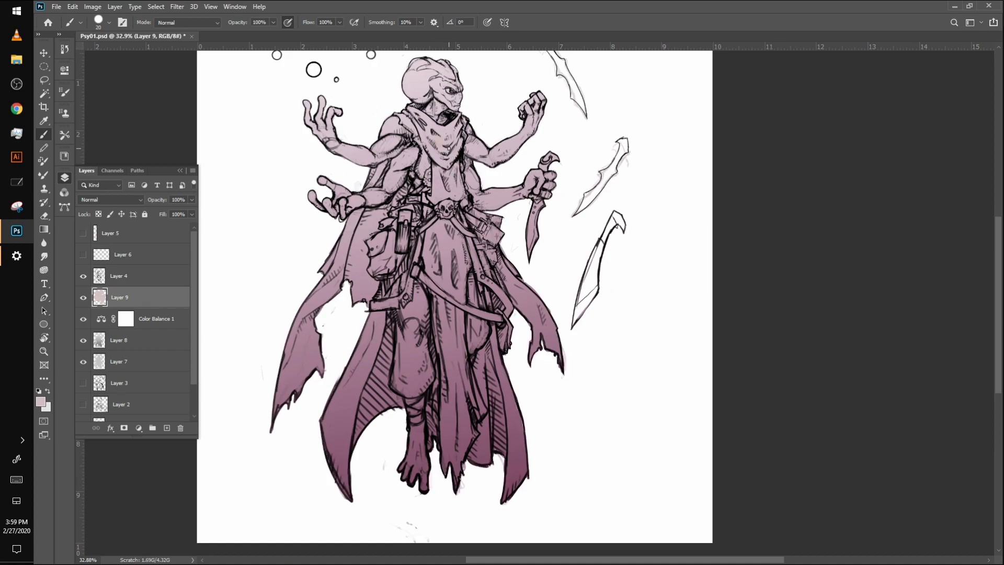
Set the foreground colour to bright red and paint the character's scarf on Layer 9, resizing the brush to fit its edges
click(41, 402)
click(201, 115)
click(315, 98)
key(bracketright)
key(bracketright)
key(bracketright)
mouse_move(424, 128)
mouse_down()
mouse_move(438, 130)
mouse_move(427, 142)
mouse_move(442, 157)
mouse_move(447, 144)
mouse_move(452, 162)
mouse_move(459, 137)
mouse_move(442, 133)
mouse_move(458, 121)
mouse_move(463, 137)
mouse_move(459, 113)
mouse_move(402, 114)
mouse_move(412, 117)
mouse_up()
key(bracketright)
key(bracketleft)
key(bracketleft)
key(bracketleft)
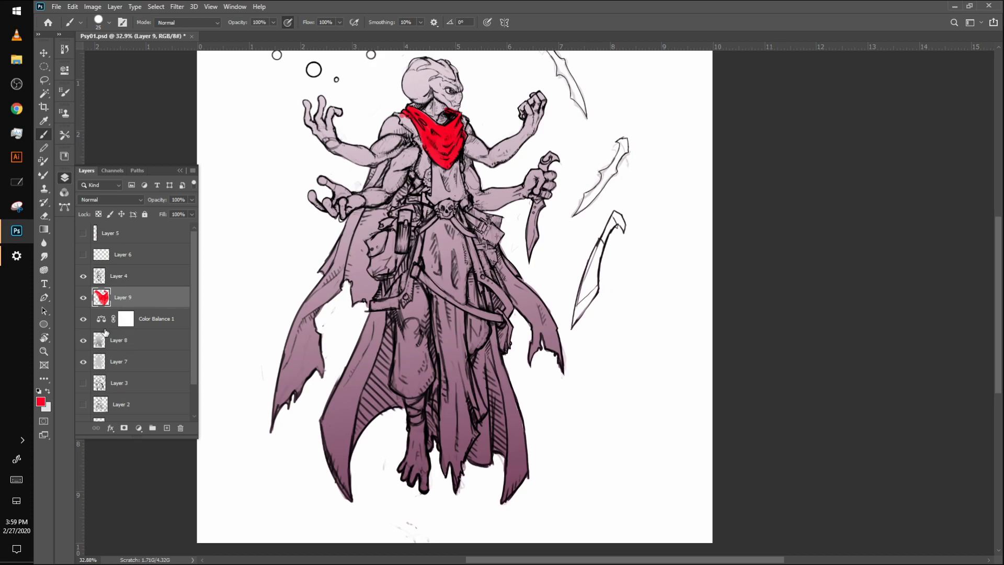
Set Layer 9's blend mode to Multiply and check it by hiding and showing Layer 8
click(135, 200)
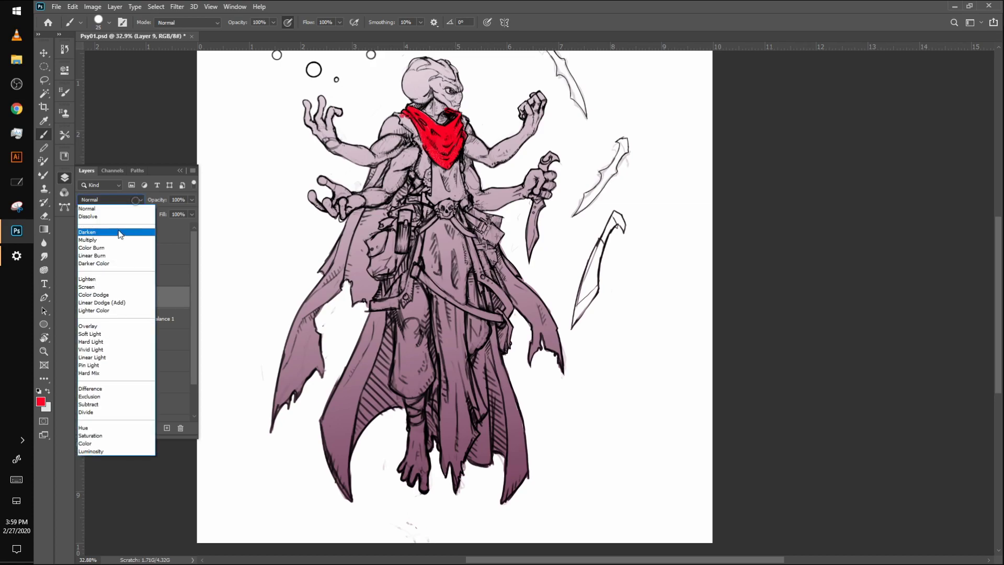
click(109, 242)
click(83, 340)
click(83, 340)
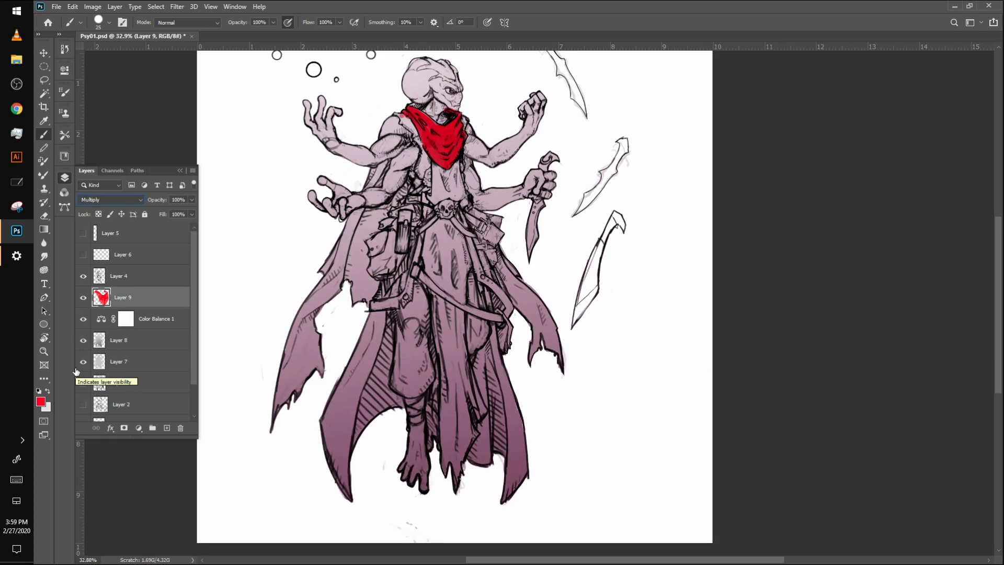
Compare the whole figure with Layer 8 and Layer 9 each switched off and on
scroll(542, 347, down, 3)
click(83, 341)
click(84, 341)
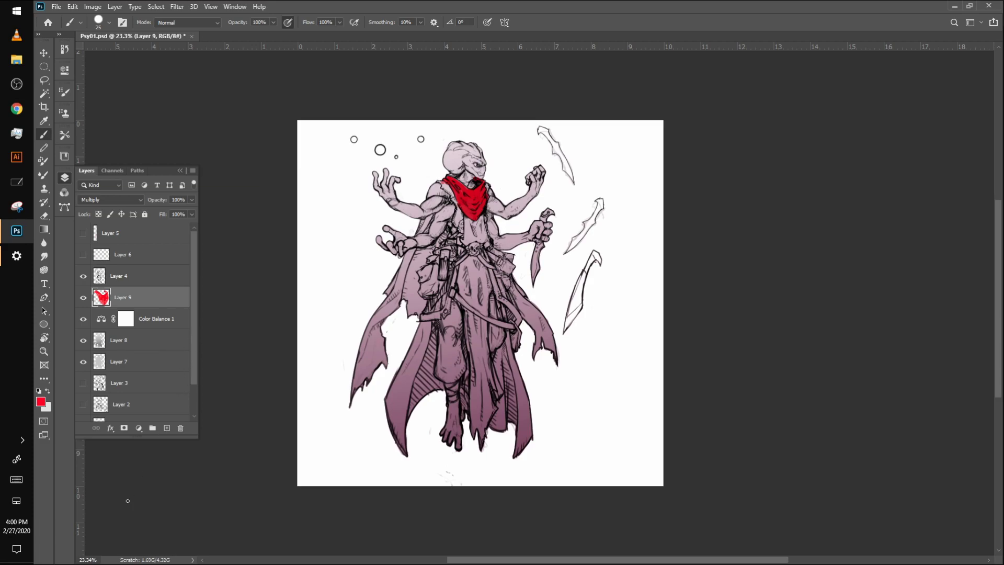
click(83, 297)
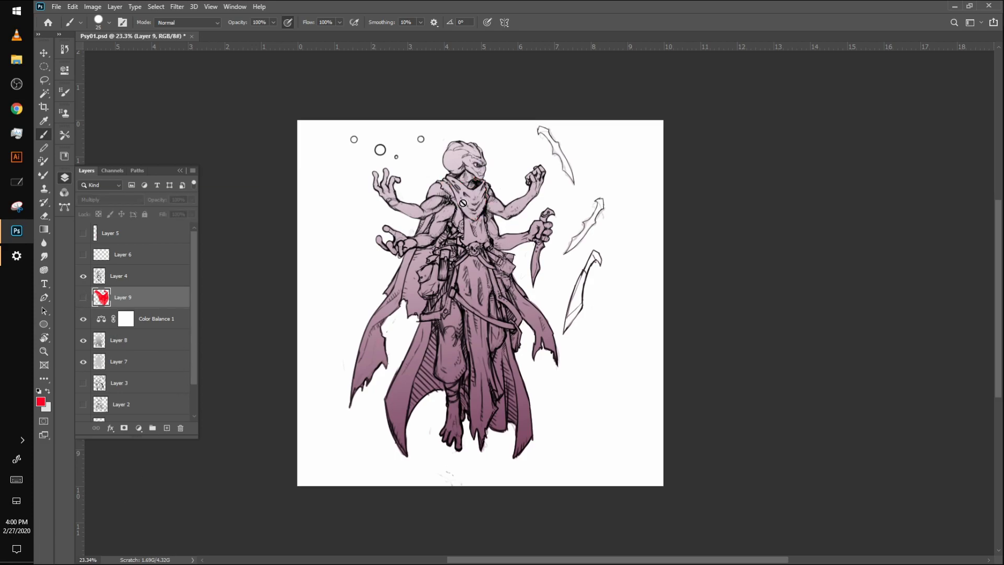
click(84, 298)
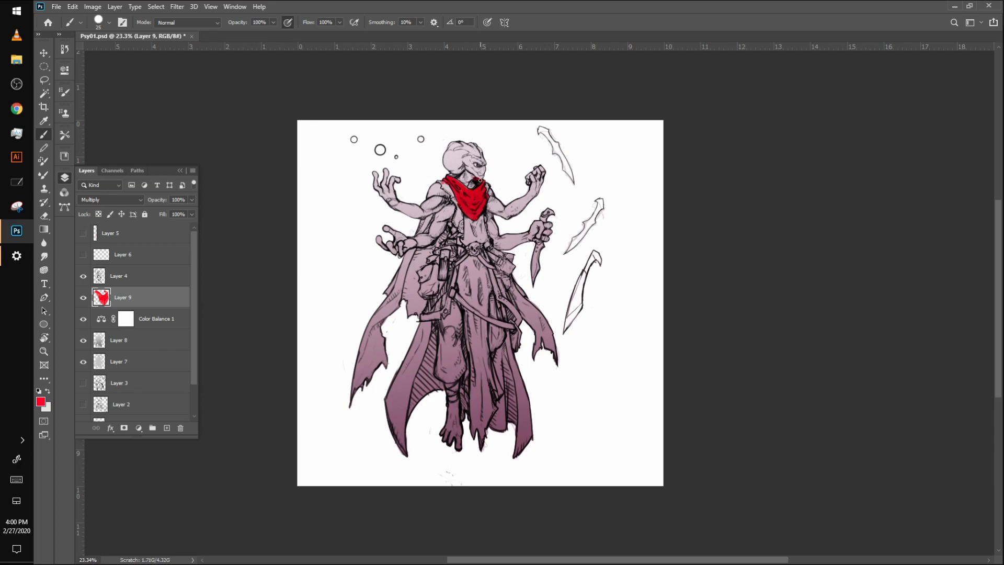
Touch up the scarf, load Layer 8's outline as a selection, and paint the long torn cloth strip on the figure's left side red
scroll(480, 180, up, 5)
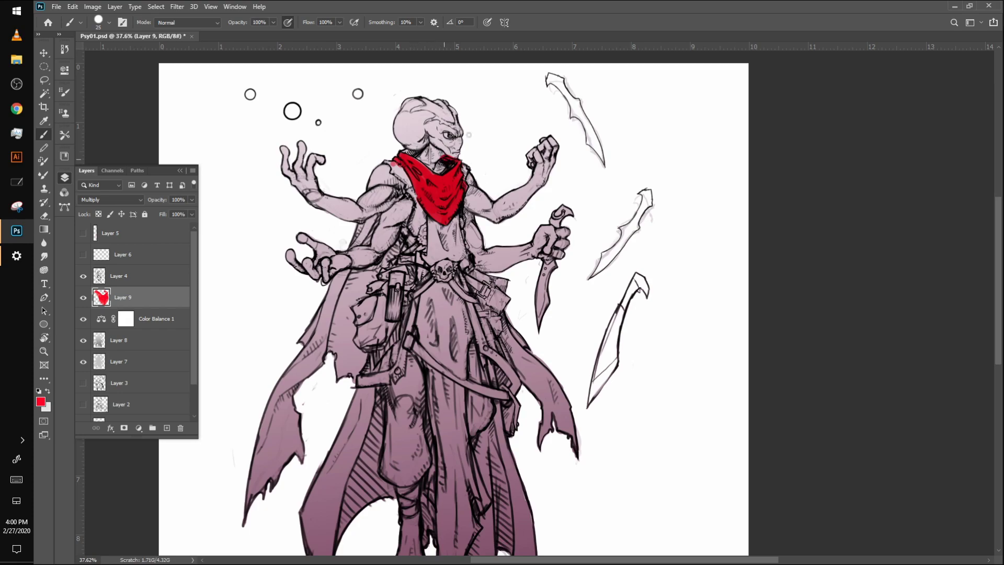
drag(412, 184, 413, 197)
ctrl+click(102, 347)
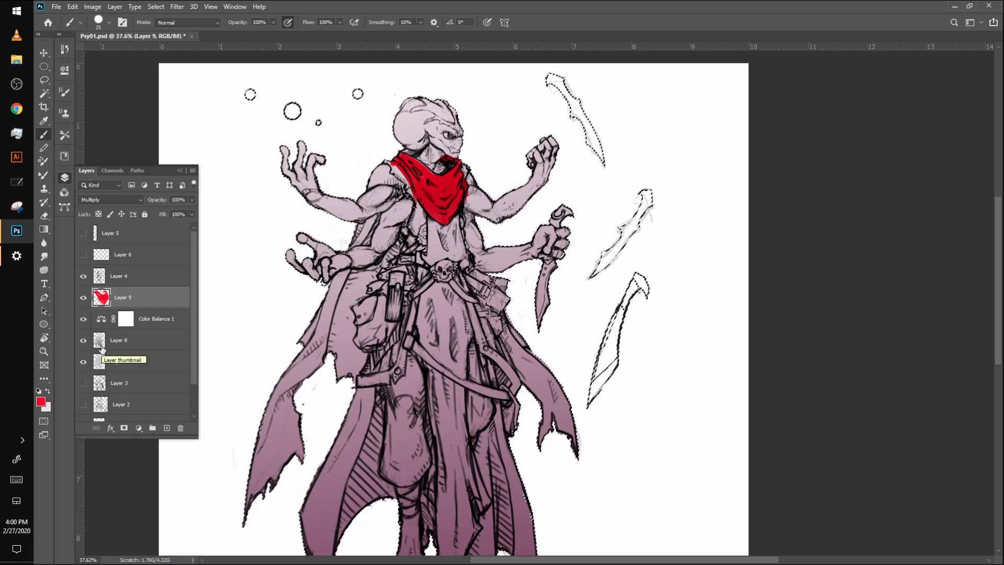
drag(373, 215, 310, 352)
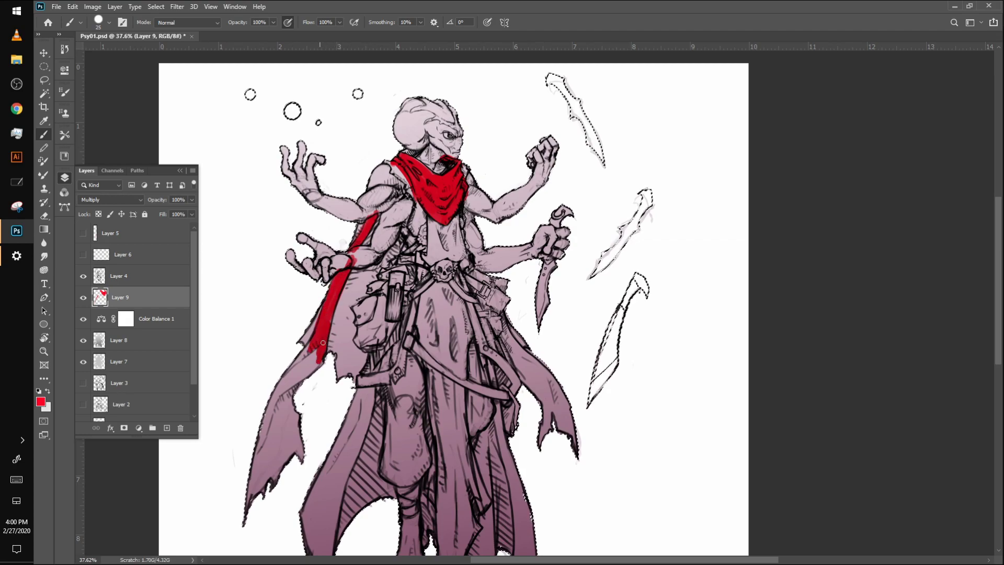
mouse_move(342, 280)
mouse_down()
mouse_move(336, 323)
mouse_move(314, 343)
mouse_up()
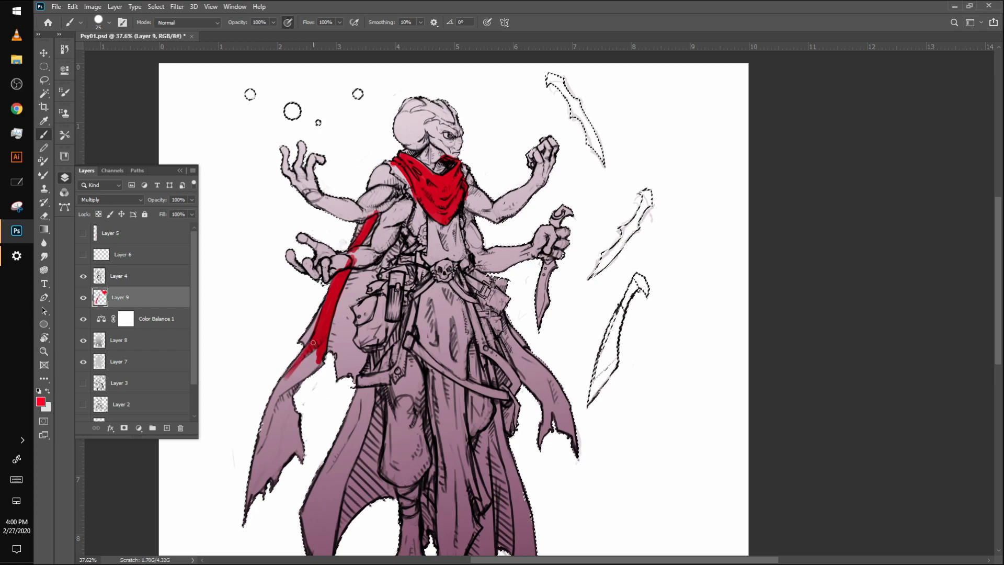
mouse_move(282, 381)
mouse_down()
mouse_move(272, 406)
mouse_move(305, 351)
mouse_up()
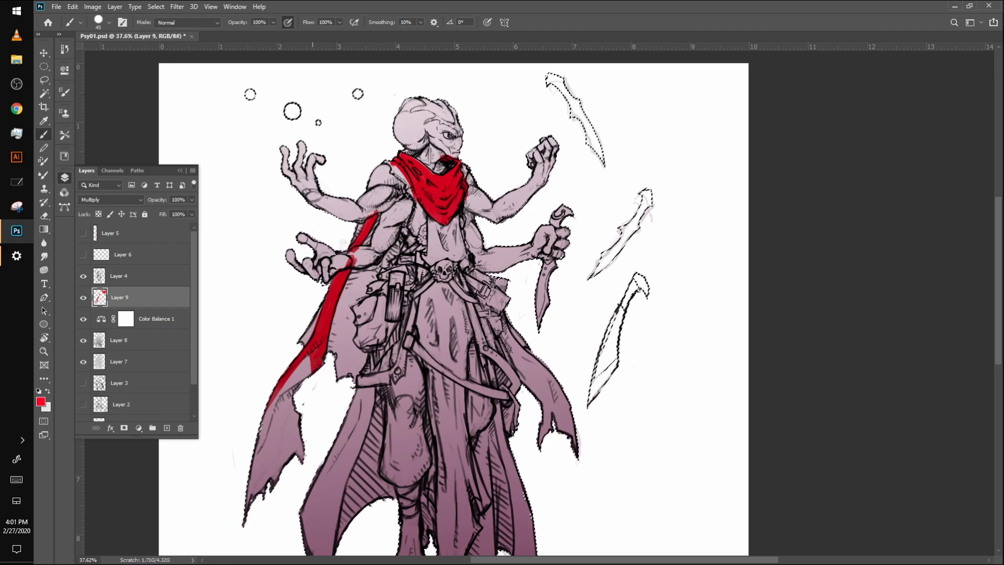
key(bracketright)
key(bracketright)
drag(284, 421, 279, 407)
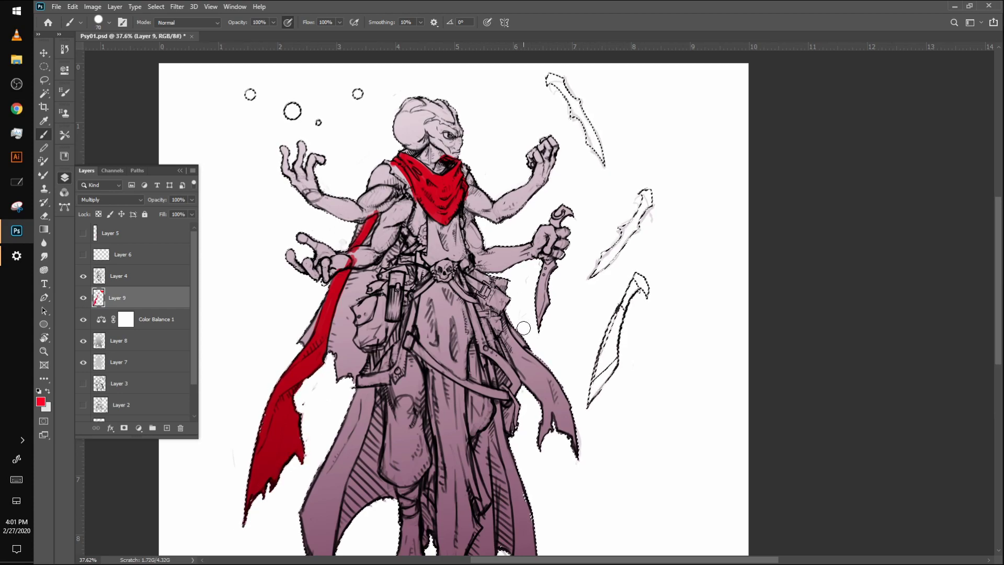
Paint the torn cloth strip on the figure's right side red down to its ragged tips and clear the selection
mouse_move(504, 317)
mouse_down()
mouse_move(527, 387)
mouse_move(508, 337)
mouse_move(530, 364)
mouse_move(510, 335)
mouse_move(545, 362)
mouse_move(529, 356)
mouse_move(564, 398)
mouse_up()
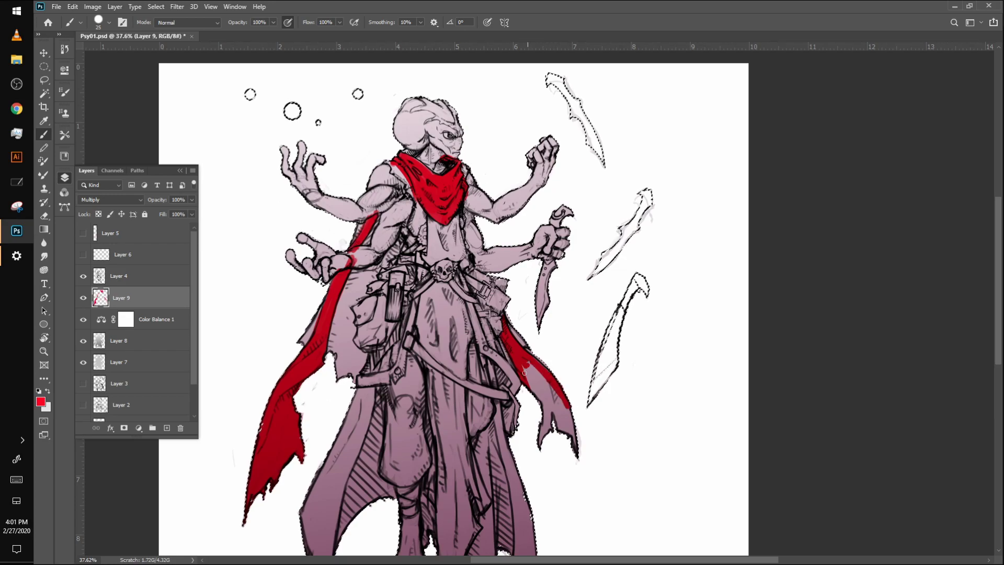
drag(533, 389, 531, 366)
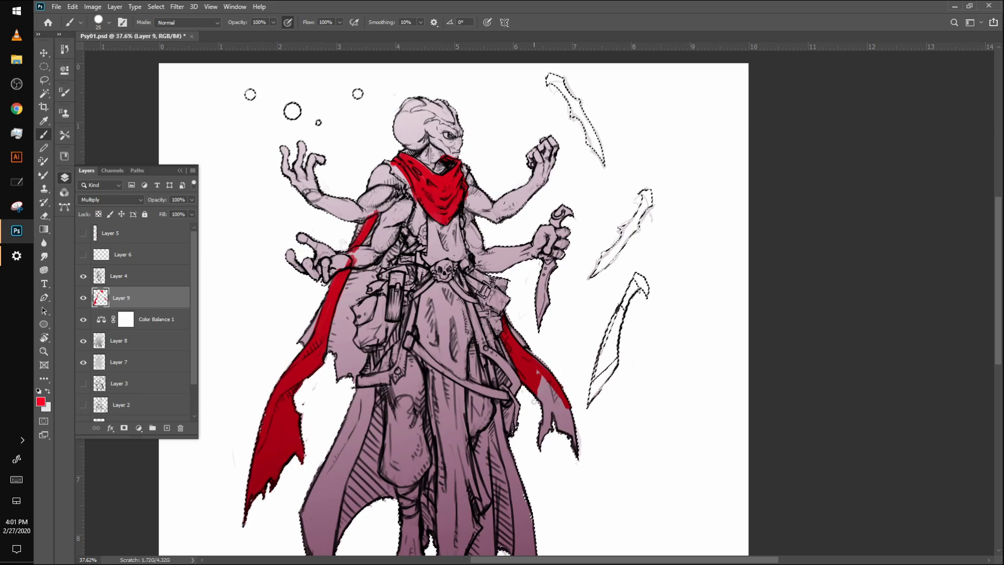
key(bracketright)
key(bracketright)
key(bracketright)
key(bracketright)
key(bracketright)
key(bracketright)
key(bracketright)
mouse_move(540, 432)
mouse_down()
mouse_move(542, 389)
mouse_move(547, 426)
mouse_move(555, 410)
mouse_move(577, 458)
mouse_up()
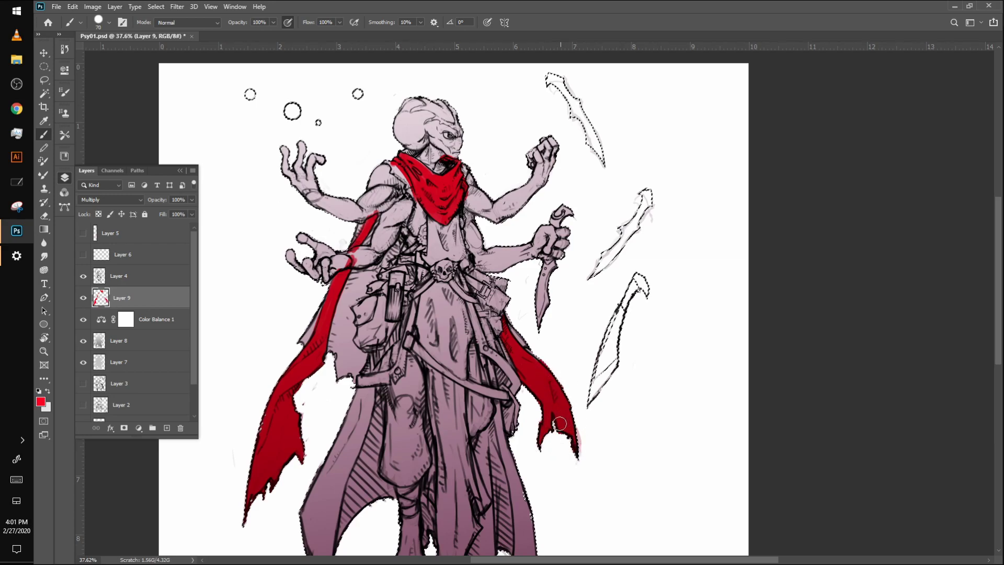
key(ctrl+d)
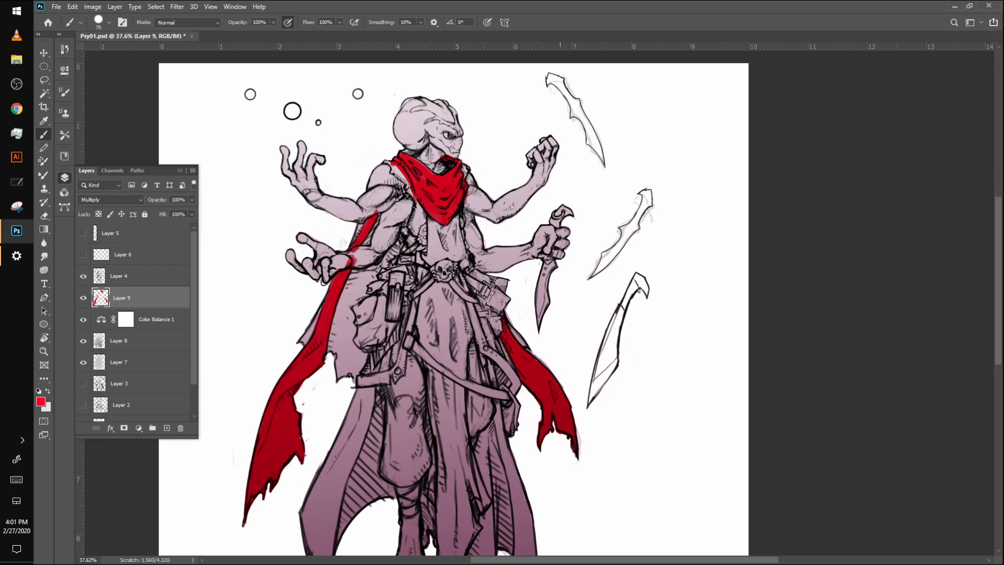
Hide Layer 7 and make Layer 9 the active layer for further painting
key(alt+bracketleft)
key(alt+bracketleft)
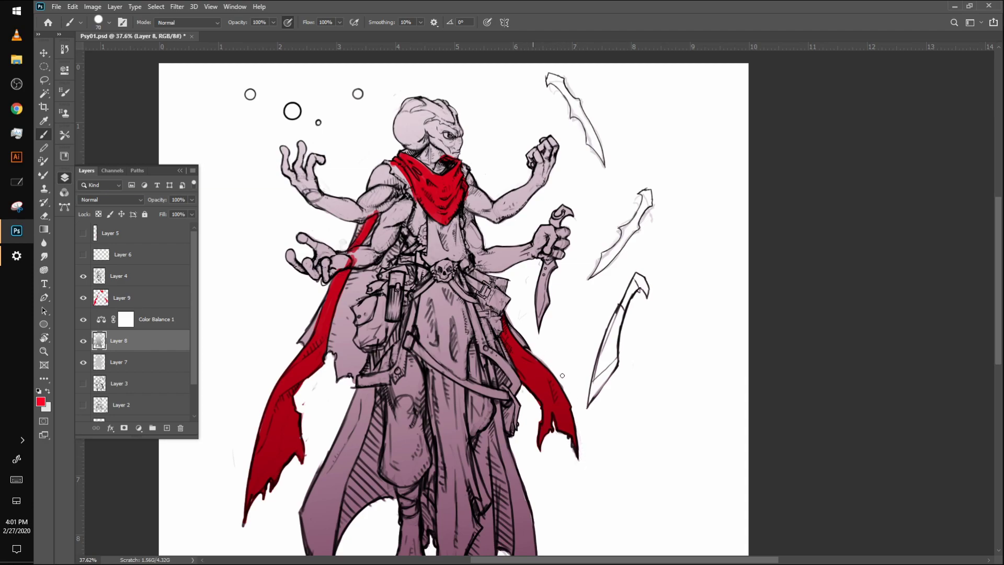
click(83, 362)
click(162, 297)
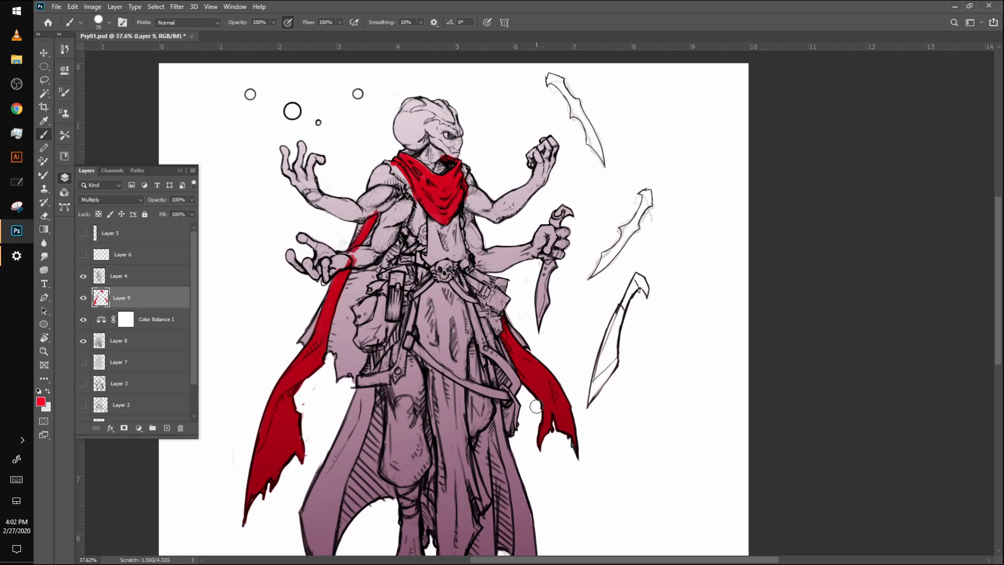
key(bracketleft)
scroll(537, 406, down, 5)
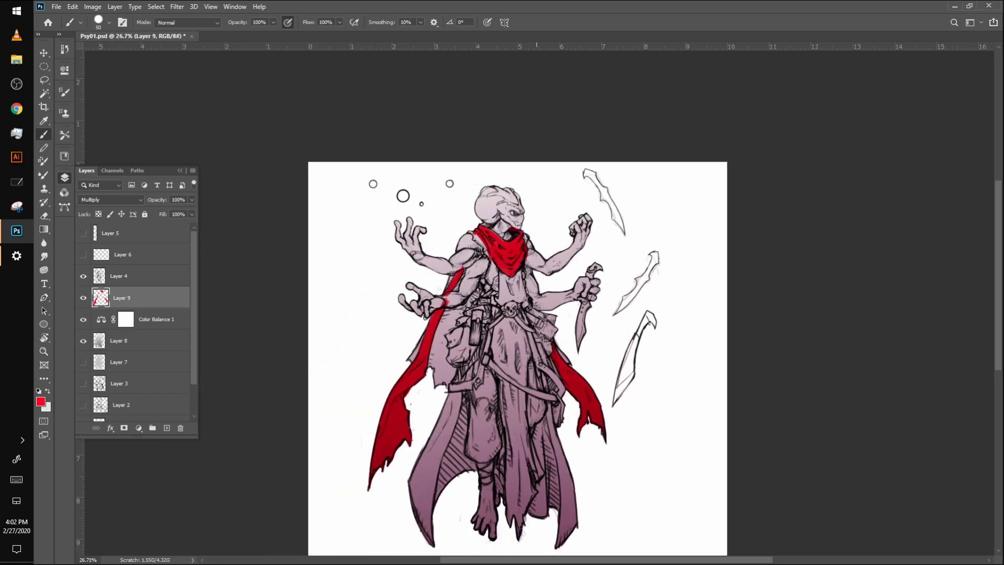
scroll(537, 406, up, 5)
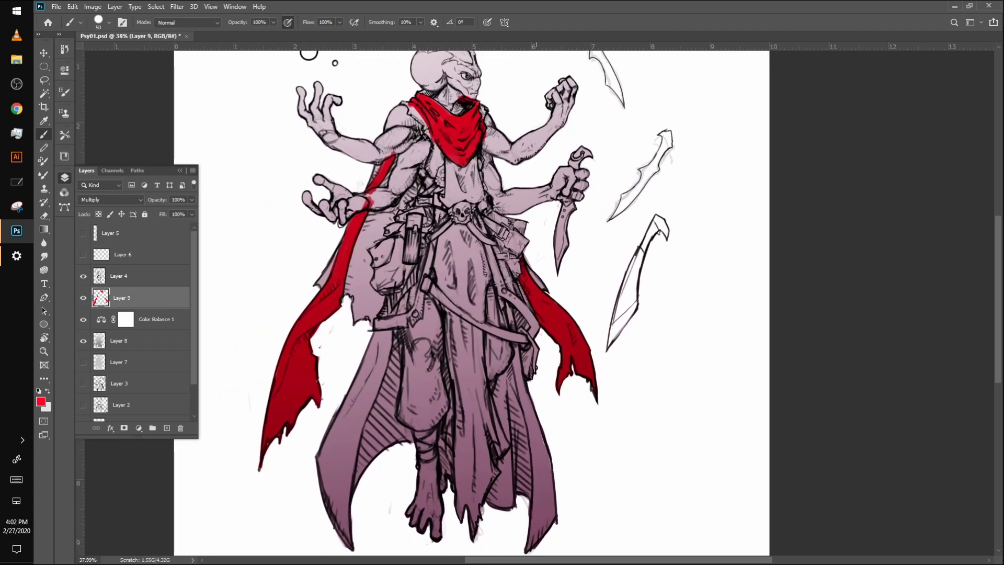
scroll(537, 406, down, 4)
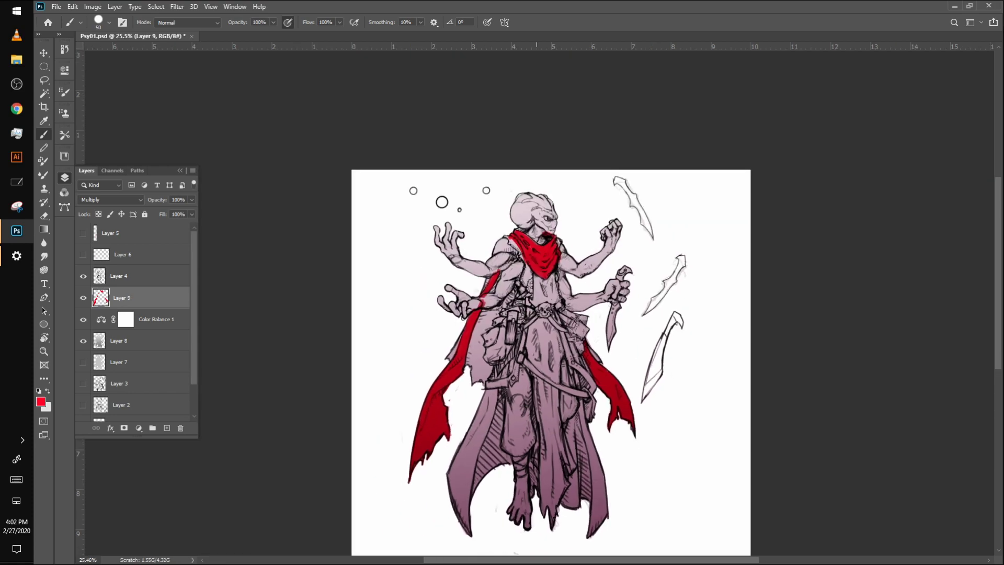
scroll(536, 406, up, 3)
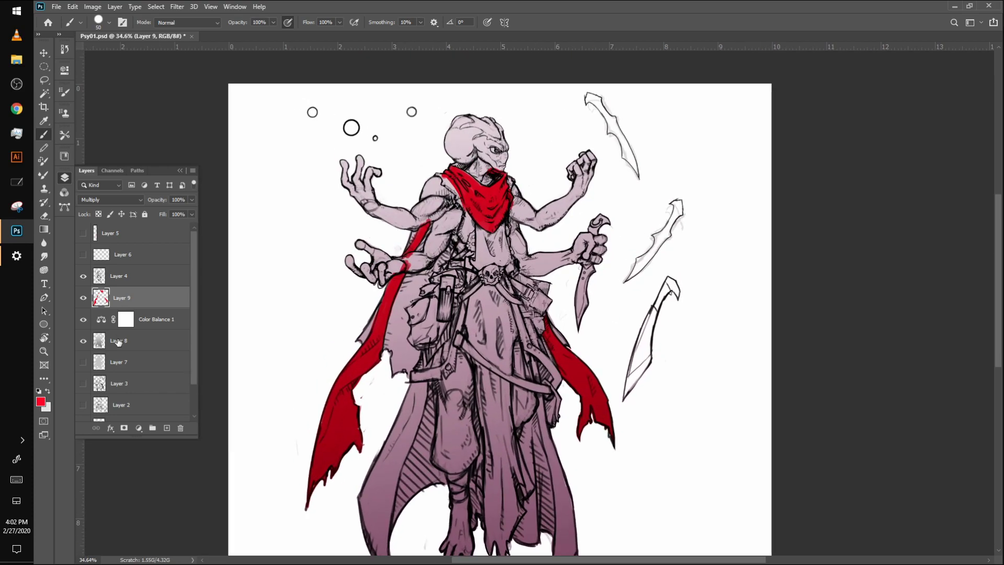
Pick a teal foreground colour, load Layer 7's outline as a selection, and paint the head and neck teal on Layer 9
click(41, 401)
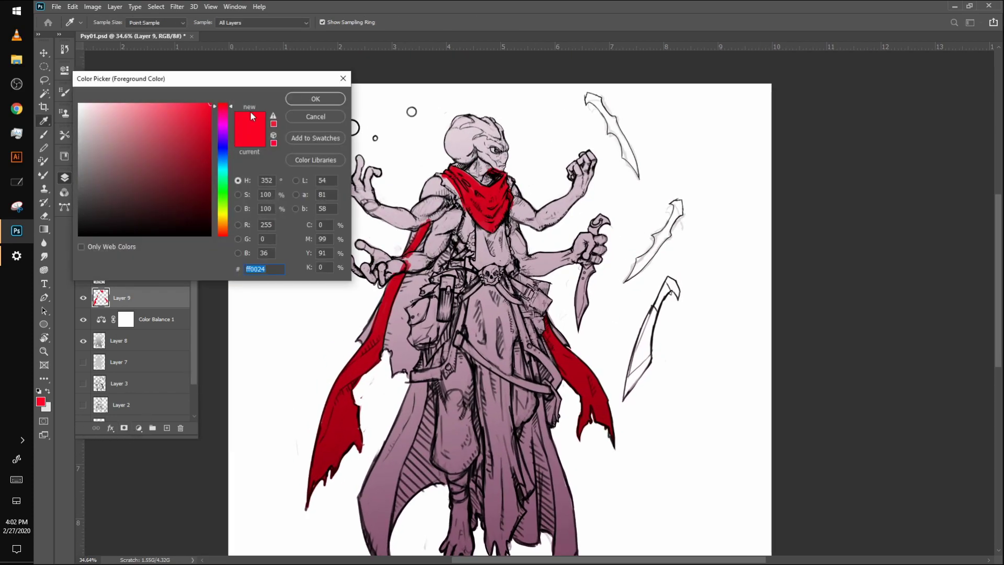
drag(225, 131, 228, 174)
click(210, 143)
click(309, 101)
drag(456, 132, 461, 124)
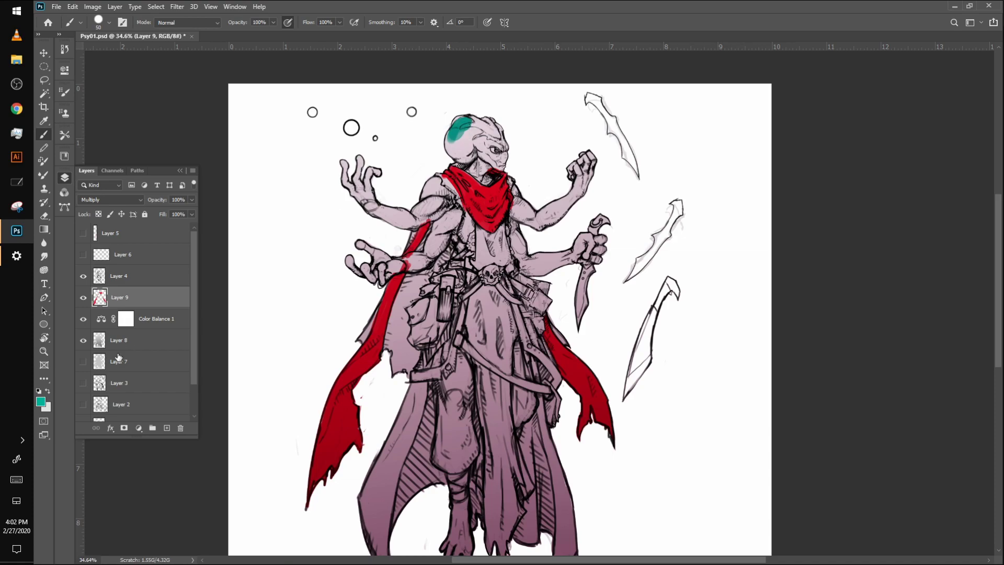
ctrl+click(100, 360)
mouse_move(450, 152)
mouse_down()
mouse_move(470, 114)
mouse_move(461, 158)
mouse_move(480, 172)
mouse_move(488, 160)
mouse_move(483, 178)
mouse_move(486, 142)
mouse_move(491, 161)
mouse_move(504, 157)
mouse_move(494, 156)
mouse_move(486, 122)
mouse_move(481, 151)
mouse_up()
Sample the scarf's red and reduce the brush to a fine size for the scarf's neckline
alt+click(461, 200)
scroll(496, 138, up, 5)
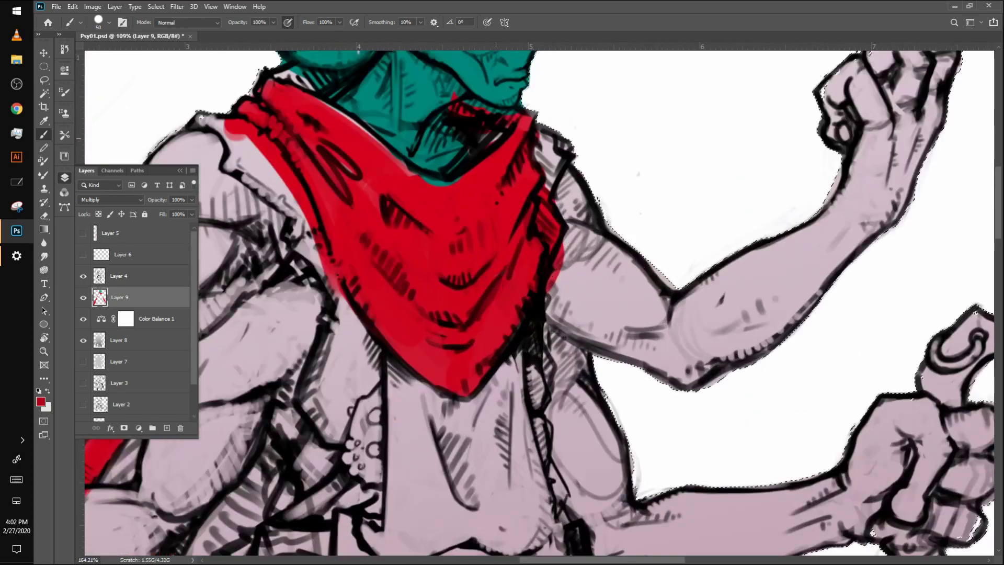
drag(496, 138, 507, 300)
scroll(507, 300, up, 1)
key(bracketleft)
key(bracketleft)
key(bracketleft)
key(bracketleft)
key(bracketleft)
key(bracketleft)
key(bracketleft)
key(bracketleft)
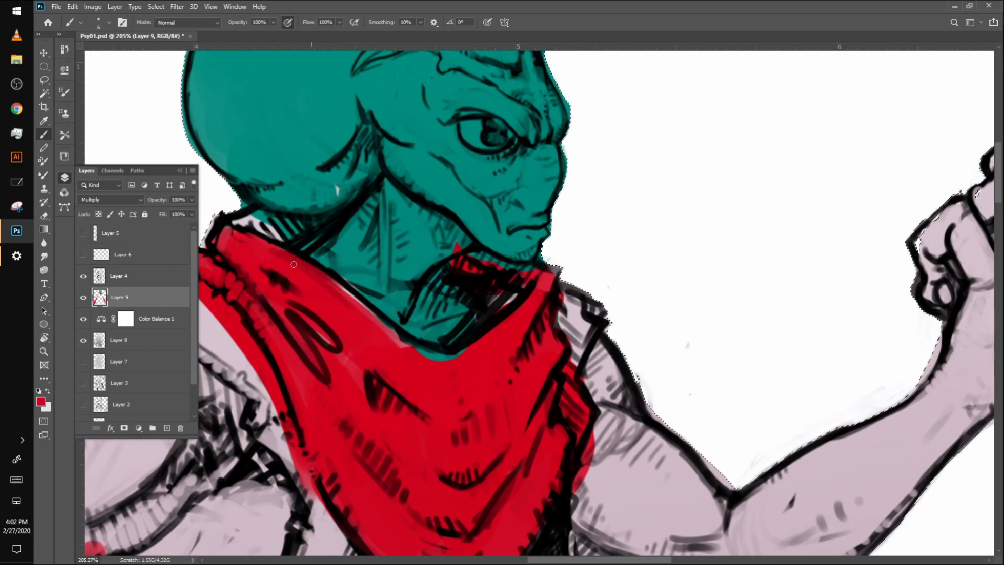
Hide the Color Balance 1 adjustment layer and set Layer 9's blend mode to Normal
click(83, 319)
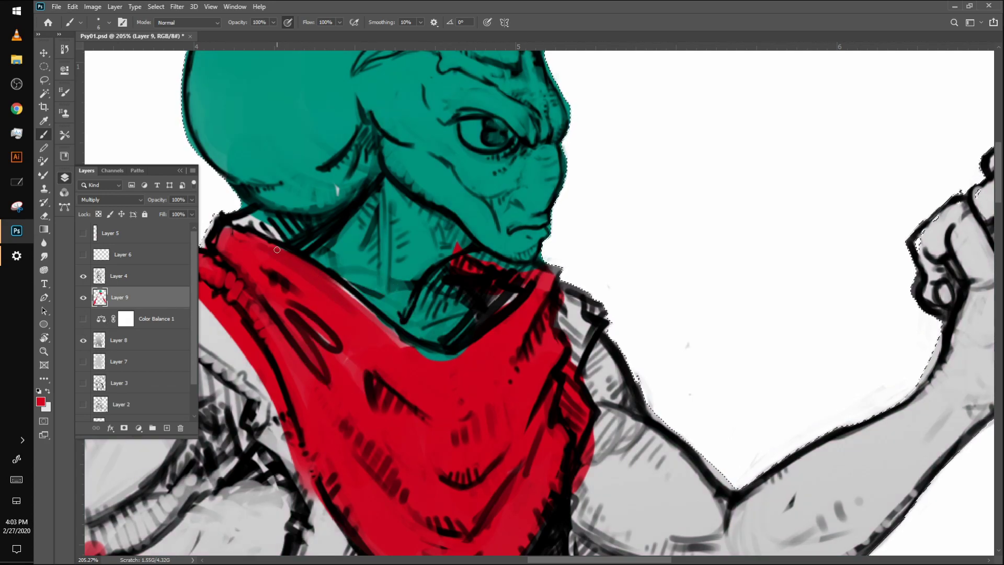
click(140, 200)
click(142, 200)
Sample the bright red and paint the scarf's neckline, the fold under the chin and the collar behind the neck
alt+click(326, 302)
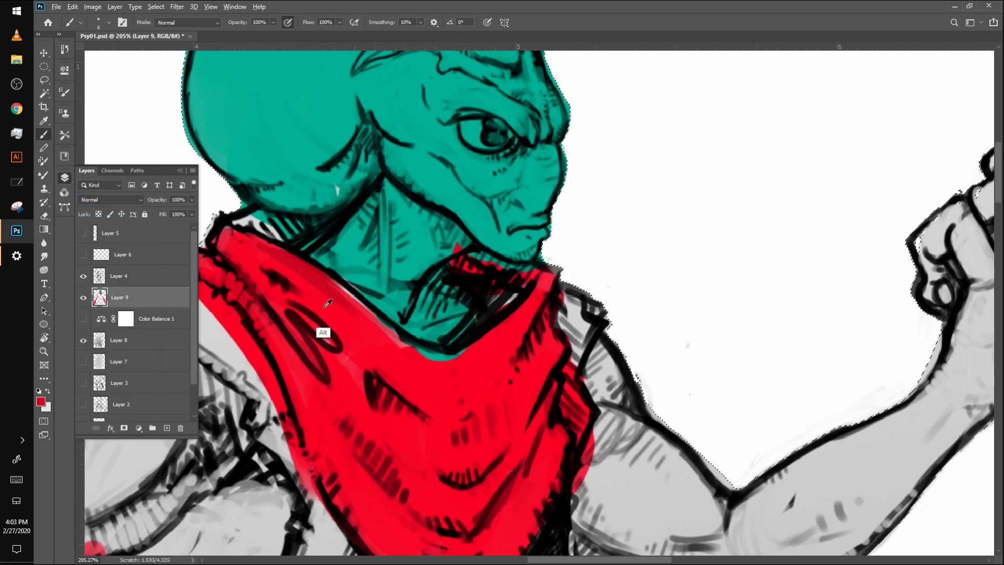
mouse_move(291, 261)
mouse_down()
mouse_move(259, 242)
mouse_move(383, 326)
mouse_move(368, 310)
mouse_move(426, 361)
mouse_move(380, 318)
mouse_up()
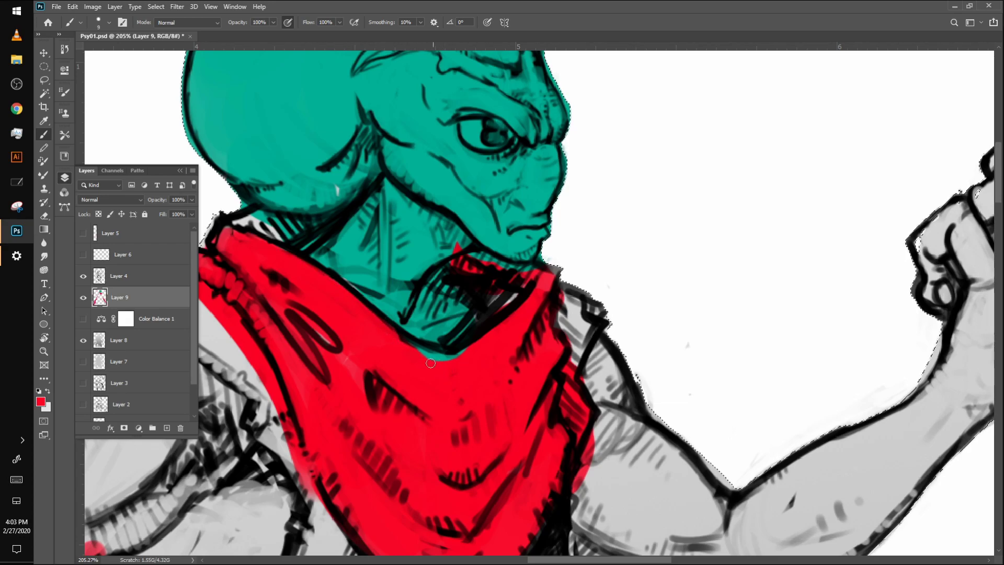
drag(443, 359, 426, 365)
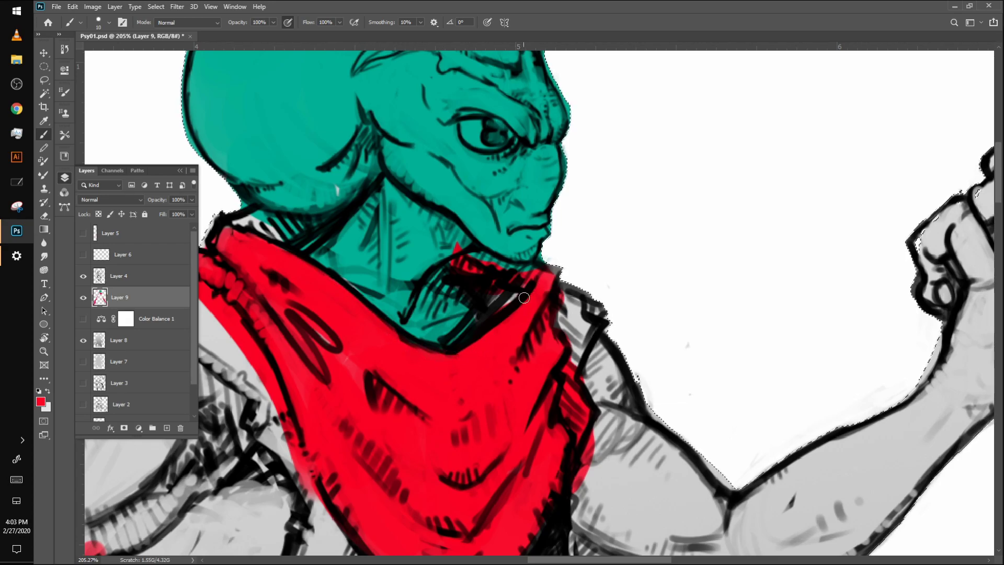
key([)
mouse_move(525, 285)
mouse_down()
mouse_move(490, 301)
mouse_move(470, 255)
mouse_move(501, 261)
mouse_up()
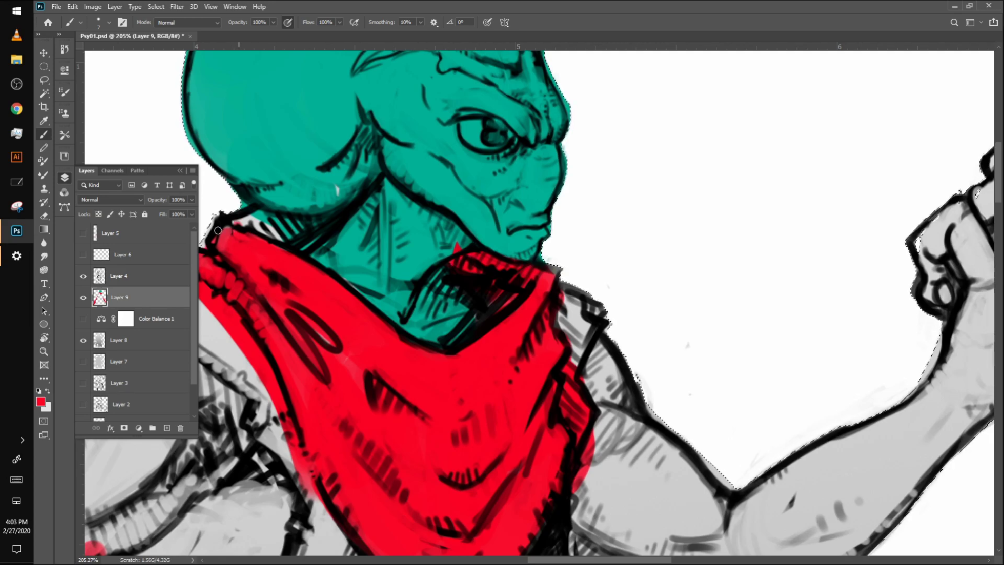
mouse_move(278, 222)
mouse_down()
mouse_move(307, 223)
mouse_move(273, 245)
mouse_move(296, 227)
mouse_move(247, 243)
mouse_up()
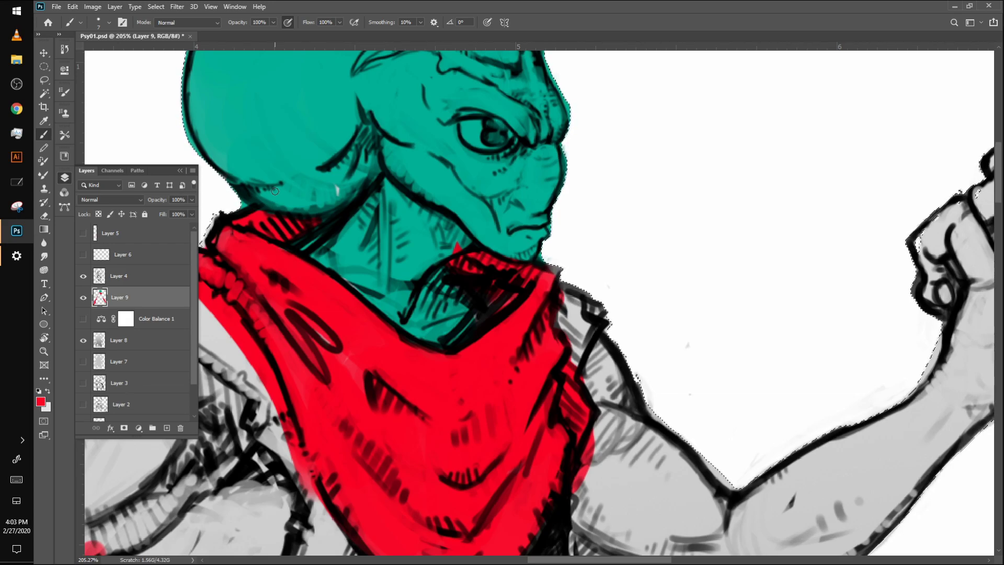
drag(275, 191, 324, 130)
scroll(324, 157, down, 1)
drag(249, 212, 337, 132)
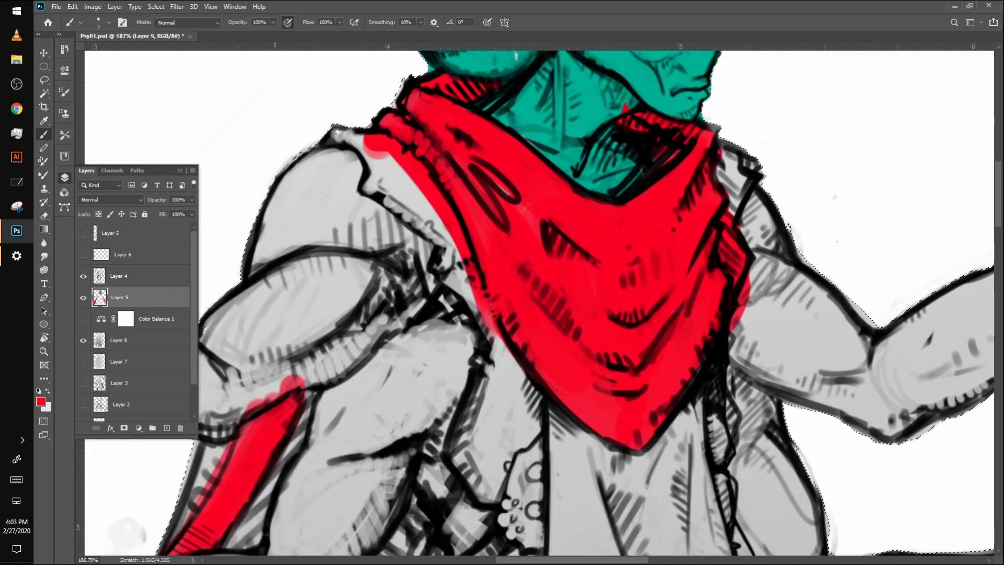
drag(292, 304, 497, 203)
scroll(497, 203, down, 1)
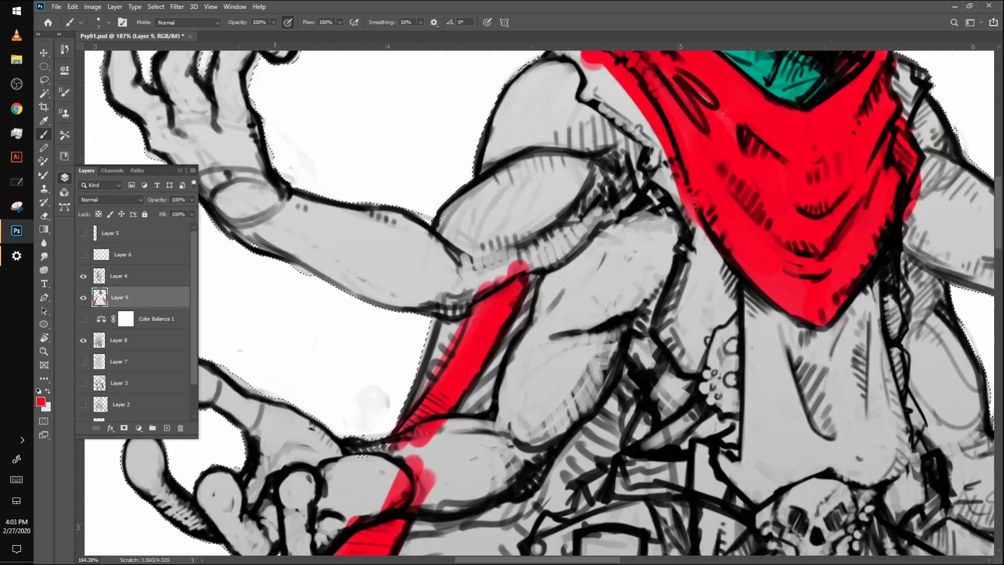
scroll(707, 319, down, 6)
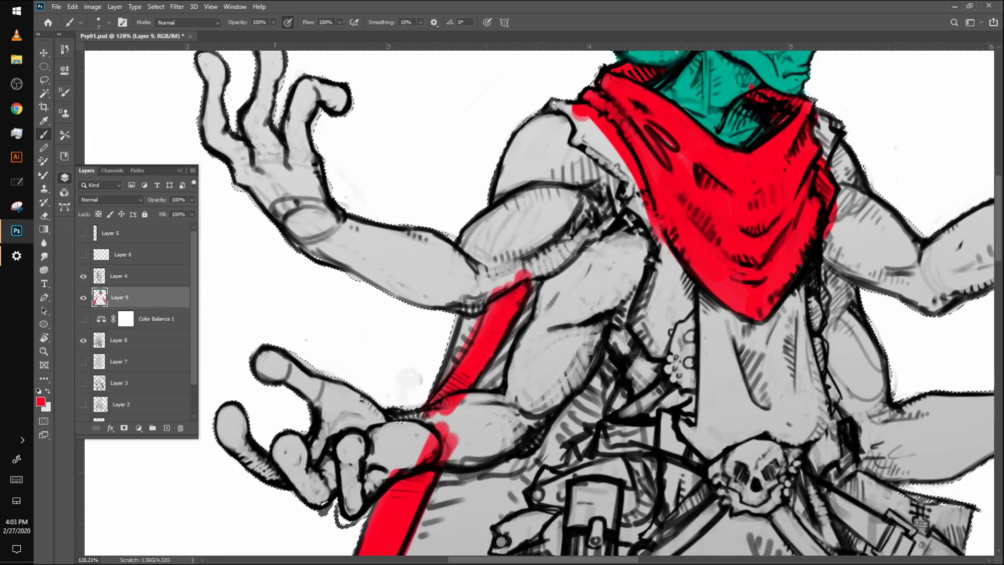
mouse_move(707, 319)
mouse_down()
mouse_move(581, 307)
mouse_move(546, 325)
mouse_up()
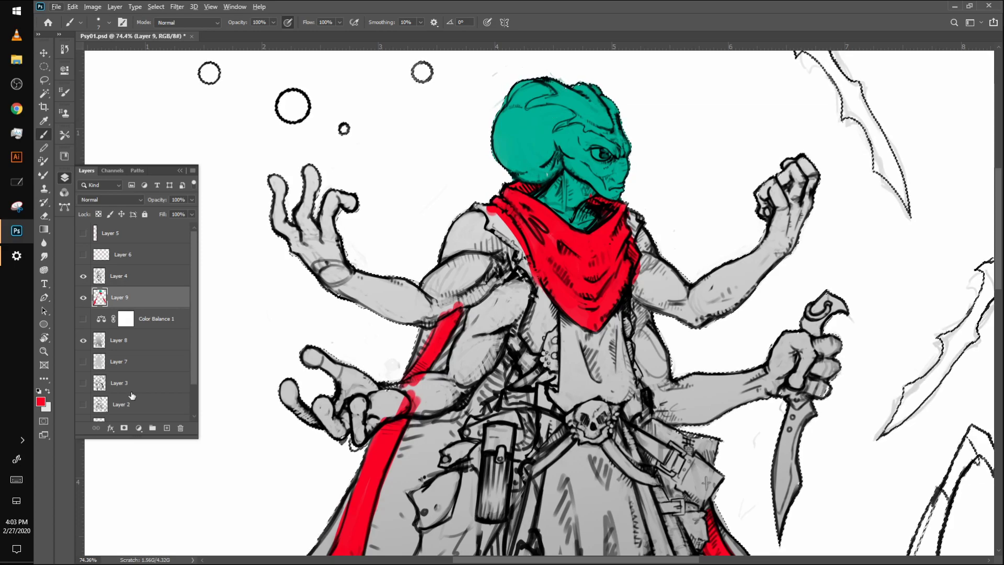
key(ctrl+u)
drag(816, 106, 838, 105)
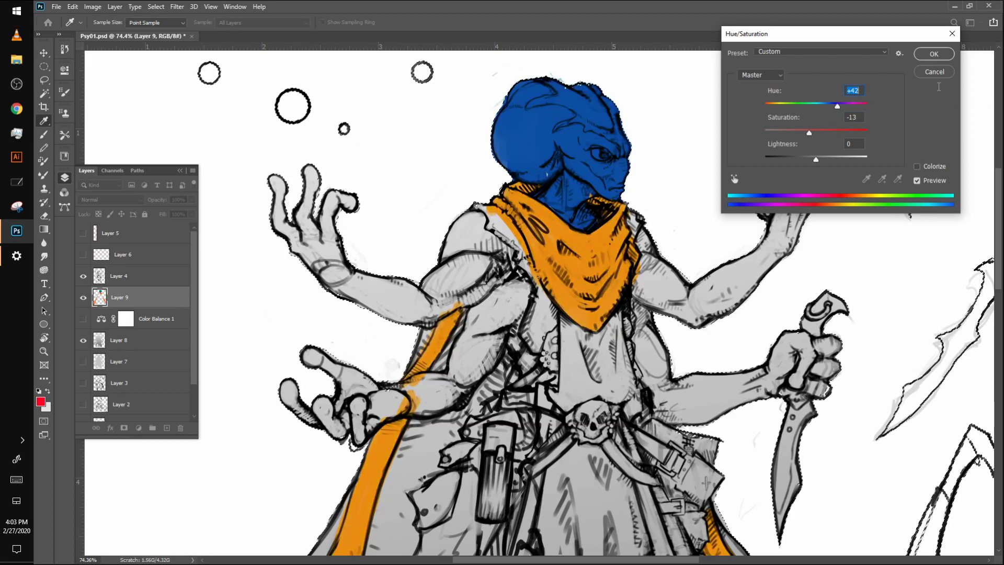
click(944, 74)
Select the teal head area with the Magic Wand and adjust it to Hue +16, Saturation -21 and Lightness +31
click(44, 92)
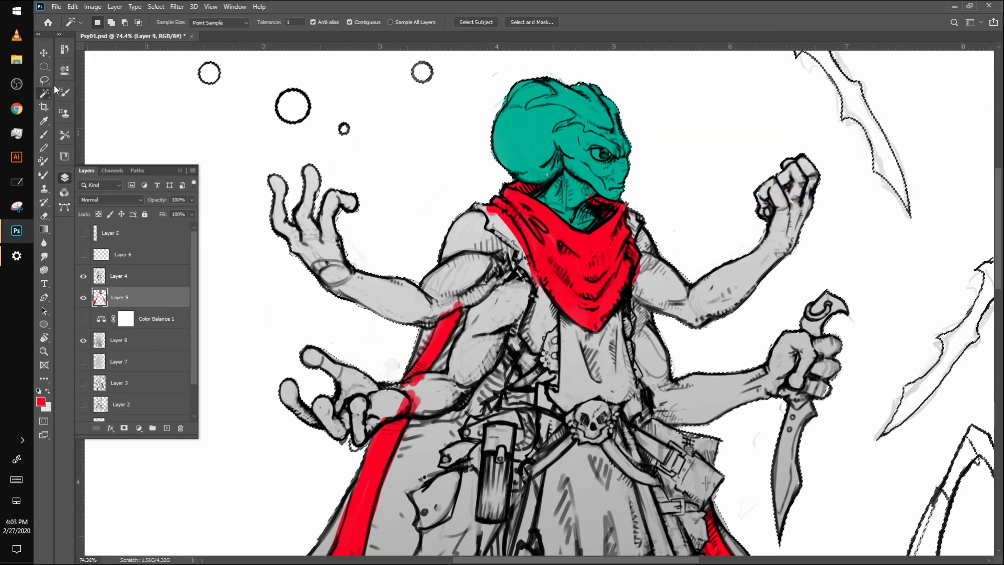
click(536, 129)
key(ctrl+u)
drag(816, 103, 807, 138)
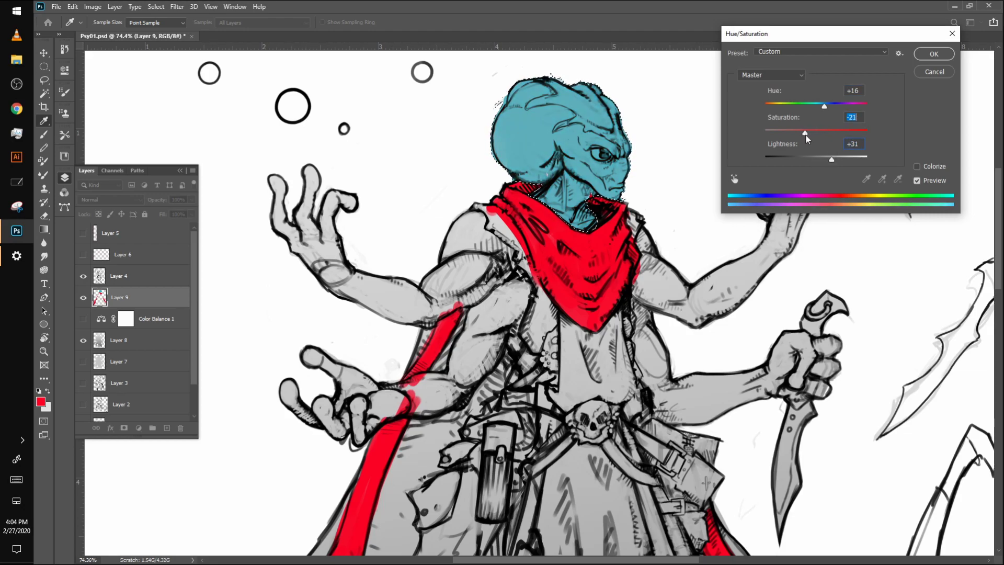
click(926, 53)
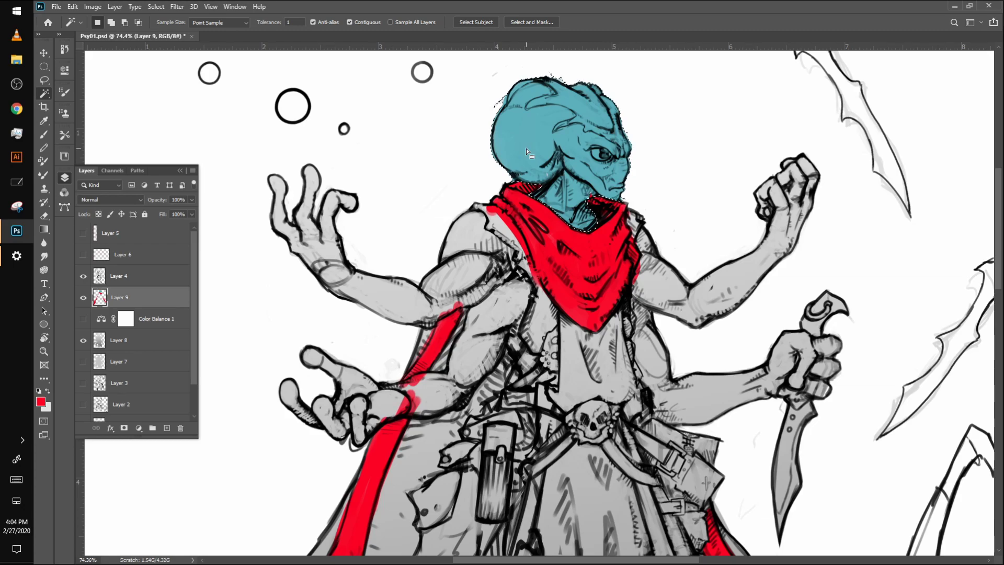
Sample the head's blue, clear the selection and paint the knife-side shoulder next to the scarf with a small brush
key(b)
alt+click(537, 172)
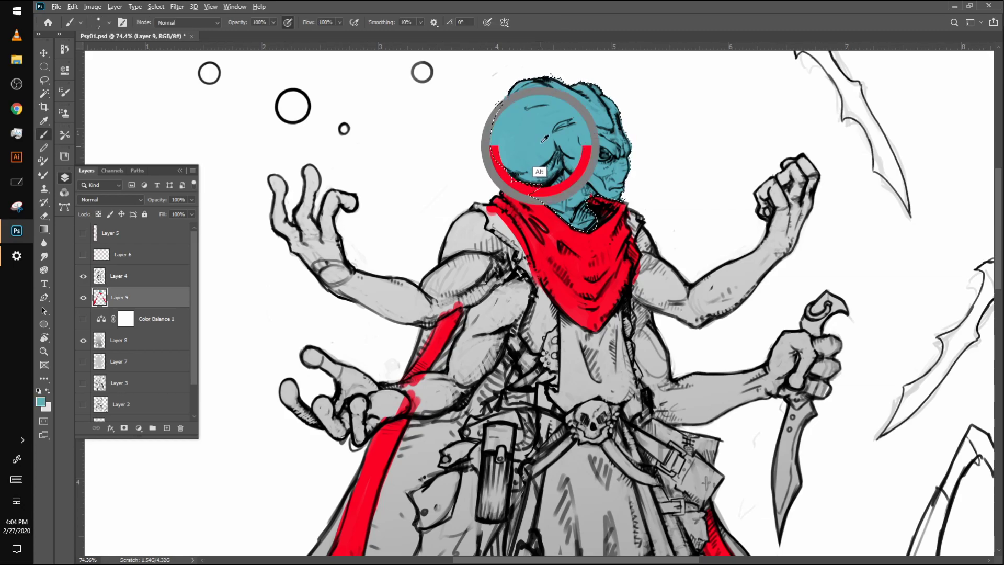
key(bracketright)
key(bracketright)
key(bracketright)
key(bracketright)
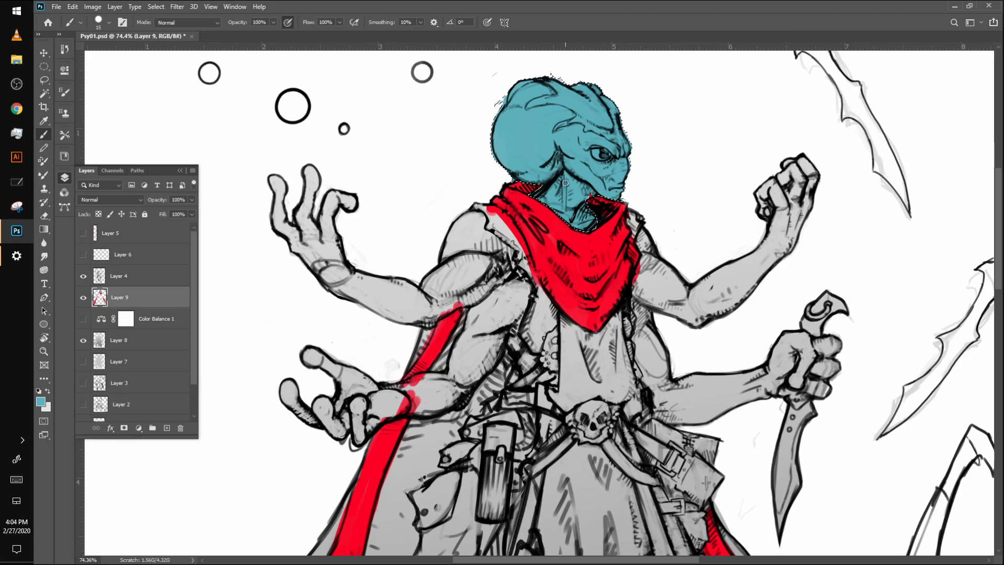
key(bracketleft)
key(bracketleft)
key(ctrl)
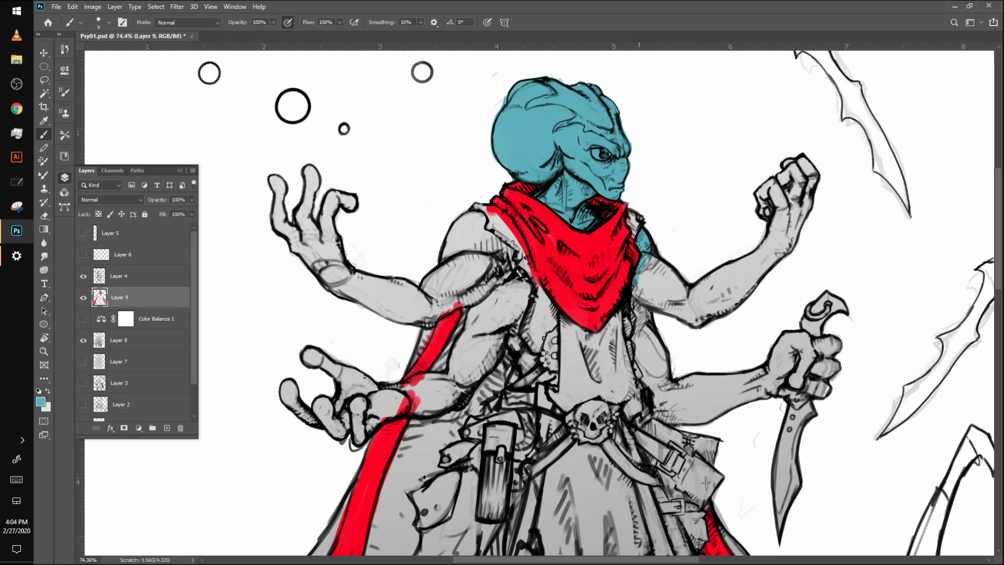
drag(647, 256, 655, 287)
Load Layer 7's outline as a selection, paint both knife-side arms and hands blue with a large brush, and clear the selection
ctrl+click(104, 362)
key(bracketright)
key(bracketright)
key(bracketright)
key(bracketright)
key(bracketright)
key(bracketright)
key(bracketright)
key(bracketright)
key(bracketright)
key(bracketright)
key(bracketright)
key(bracketright)
key(bracketright)
key(bracketright)
click(659, 294)
mouse_move(658, 294)
mouse_down()
mouse_move(702, 317)
mouse_move(686, 253)
mouse_move(720, 252)
mouse_move(734, 316)
mouse_move(769, 234)
mouse_move(774, 178)
mouse_move(785, 234)
mouse_move(801, 162)
mouse_move(753, 206)
mouse_move(756, 241)
mouse_move(649, 310)
mouse_move(653, 300)
mouse_move(661, 378)
mouse_move(676, 363)
mouse_move(700, 393)
mouse_move(683, 404)
mouse_move(681, 382)
mouse_move(698, 406)
mouse_move(739, 397)
mouse_move(776, 350)
mouse_move(795, 345)
mouse_move(788, 376)
mouse_move(836, 374)
mouse_up()
drag(719, 397, 750, 297)
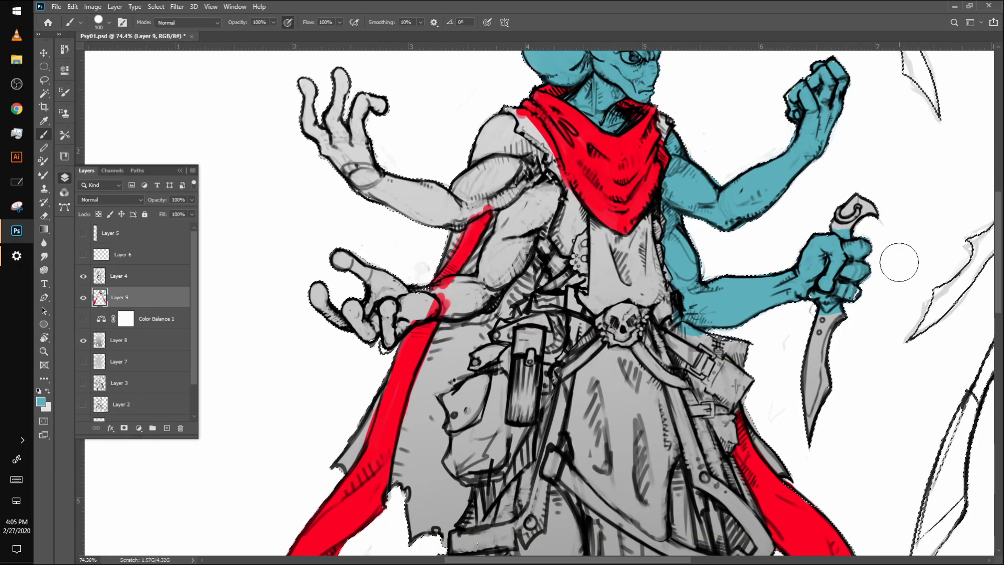
key(ctrl+d)
Check Layer 8 by hiding and showing it, turn the Color Balance 1 layer back on, and reactivate Layer 9 with a smaller brush
key(bracketleft)
key(bracketleft)
key(bracketleft)
key(bracketleft)
key(bracketleft)
key(bracketleft)
key(bracketleft)
key(bracketleft)
key(bracketleft)
key(bracketleft)
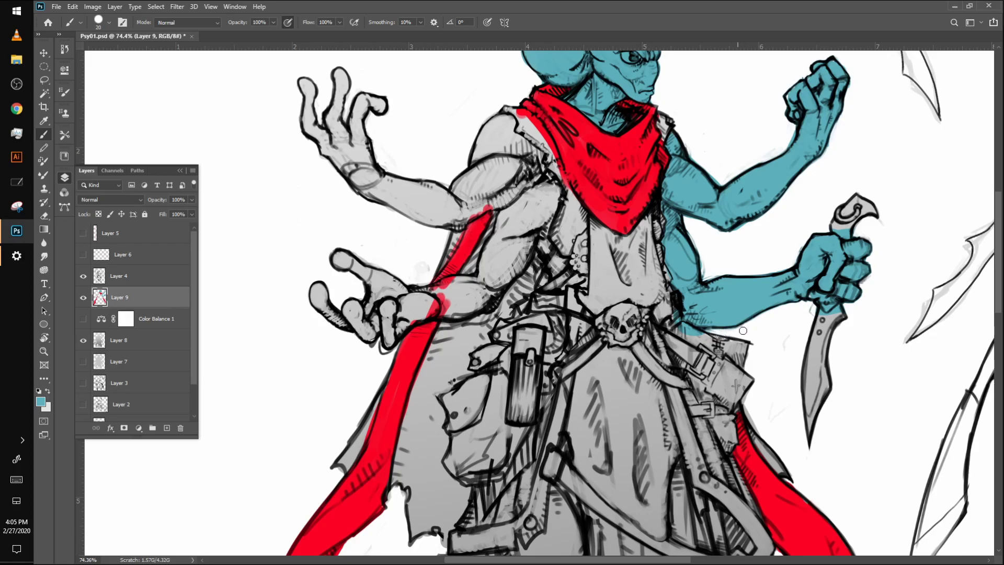
click(106, 344)
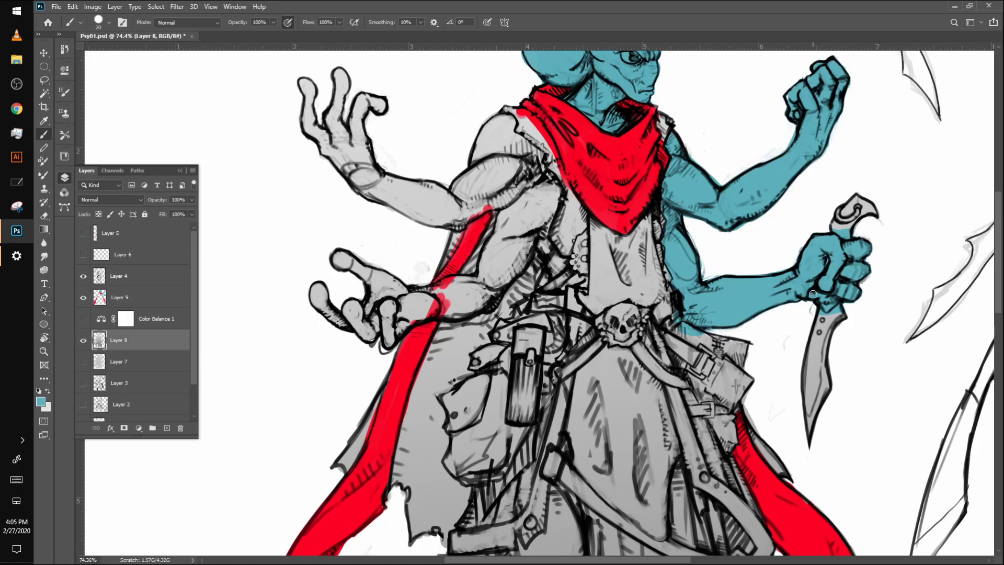
click(86, 341)
click(85, 339)
click(83, 319)
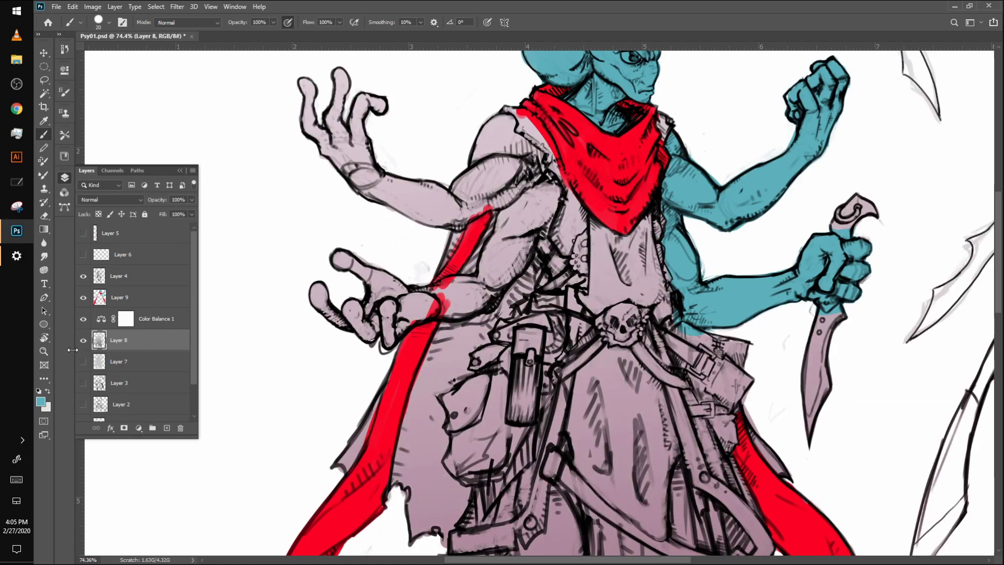
click(141, 300)
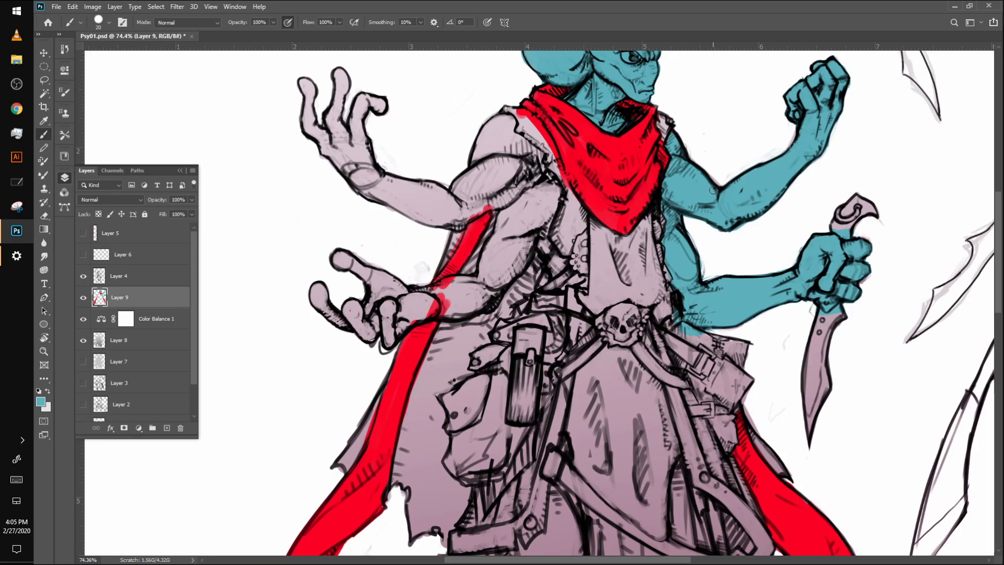
Paint the shoulder opposite the knife blue, load Layer 8's outline as a selection, and fill in the raised open hand
key(])
mouse_move(509, 120)
mouse_down()
mouse_move(482, 137)
mouse_move(473, 163)
mouse_move(503, 121)
mouse_move(502, 139)
mouse_move(514, 122)
mouse_move(508, 148)
mouse_move(516, 155)
mouse_move(544, 142)
mouse_move(533, 156)
mouse_move(541, 172)
mouse_move(566, 159)
mouse_move(550, 187)
mouse_move(543, 244)
mouse_up()
key([)
ctrl+click(101, 343)
key(])
key(])
key(])
right_click(370, 119)
mouse_move(383, 108)
mouse_down()
mouse_move(378, 100)
mouse_move(356, 136)
mouse_up()
click(372, 99)
drag(341, 127, 335, 148)
mouse_move(365, 85)
mouse_down()
mouse_move(375, 107)
mouse_move(325, 160)
mouse_move(319, 125)
mouse_move(353, 64)
mouse_move(308, 108)
mouse_move(297, 90)
mouse_move(311, 73)
mouse_move(304, 115)
mouse_up()
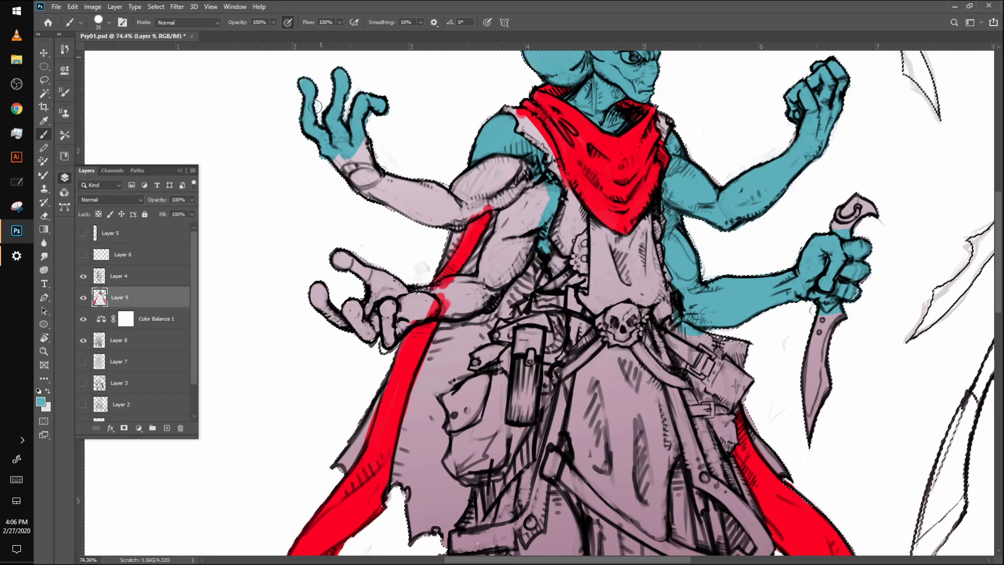
Paint the two open-handed arms and the lower open hand blue, and clear the selection
mouse_move(324, 162)
mouse_down()
mouse_move(366, 135)
mouse_move(349, 168)
mouse_move(371, 184)
mouse_move(438, 190)
mouse_move(392, 176)
mouse_move(378, 203)
mouse_move(430, 192)
mouse_move(416, 221)
mouse_move(445, 207)
mouse_move(483, 161)
mouse_move(482, 185)
mouse_move(518, 170)
mouse_move(529, 176)
mouse_move(499, 242)
mouse_move(549, 186)
mouse_move(528, 226)
mouse_move(501, 250)
mouse_move(498, 237)
mouse_move(484, 263)
mouse_move(490, 287)
mouse_move(532, 245)
mouse_move(489, 295)
mouse_move(438, 296)
mouse_move(444, 269)
mouse_move(450, 289)
mouse_move(478, 284)
mouse_move(450, 282)
mouse_move(429, 298)
mouse_move(475, 311)
mouse_move(500, 279)
mouse_up()
mouse_move(351, 264)
mouse_down()
mouse_move(385, 263)
mouse_move(363, 301)
mouse_move(399, 289)
mouse_move(397, 325)
mouse_move(366, 343)
mouse_move(356, 293)
mouse_move(304, 292)
mouse_move(349, 262)
mouse_move(379, 301)
mouse_move(358, 345)
mouse_move(423, 297)
mouse_move(407, 316)
mouse_up()
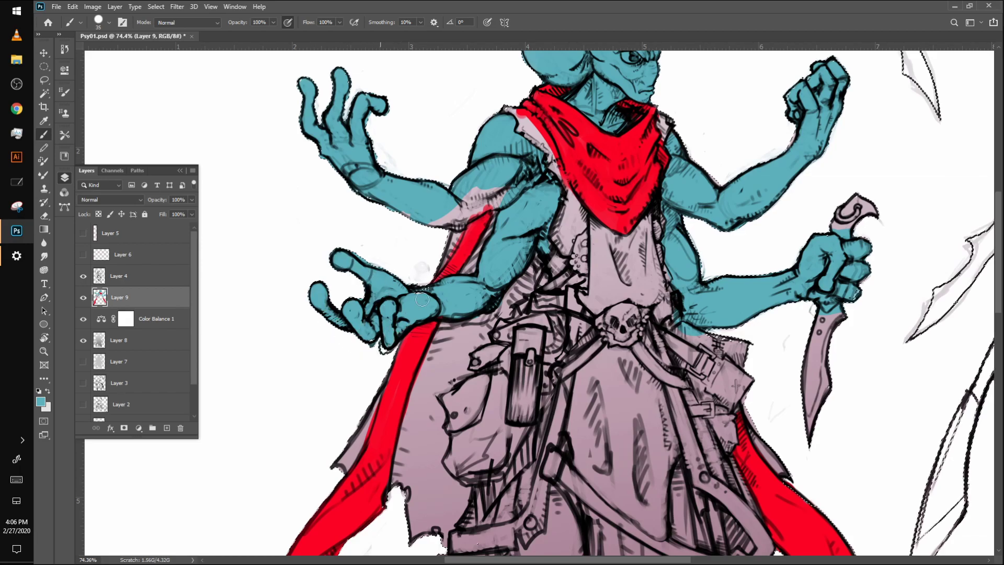
key(ctrl+d)
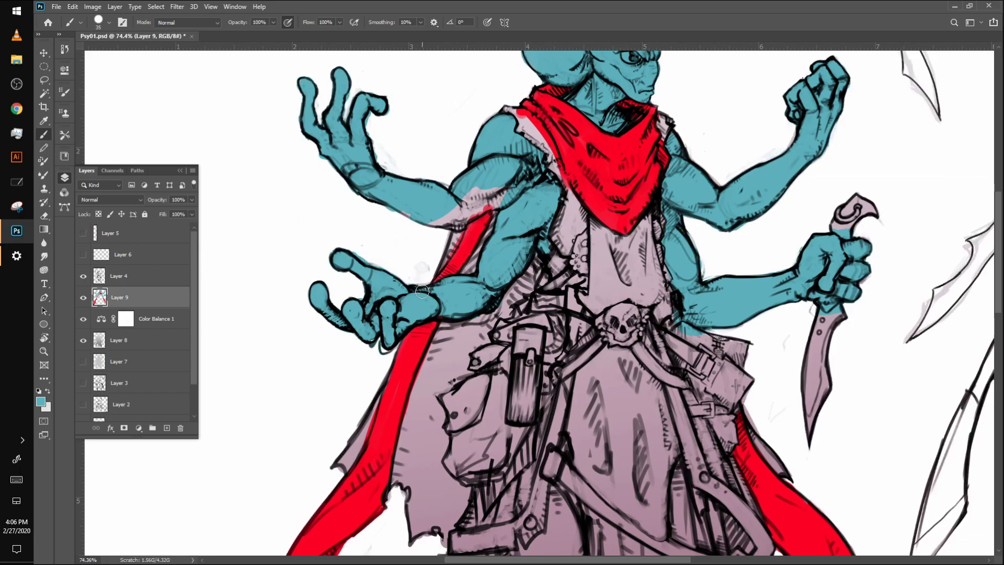
Fill the unpainted underside of the upper open-handed arm near the elbow with blue, and paint both feet the same blue
drag(410, 209, 472, 218)
mouse_move(507, 181)
mouse_down()
mouse_move(482, 206)
mouse_move(512, 190)
mouse_move(504, 182)
mouse_move(474, 192)
mouse_move(495, 197)
mouse_up()
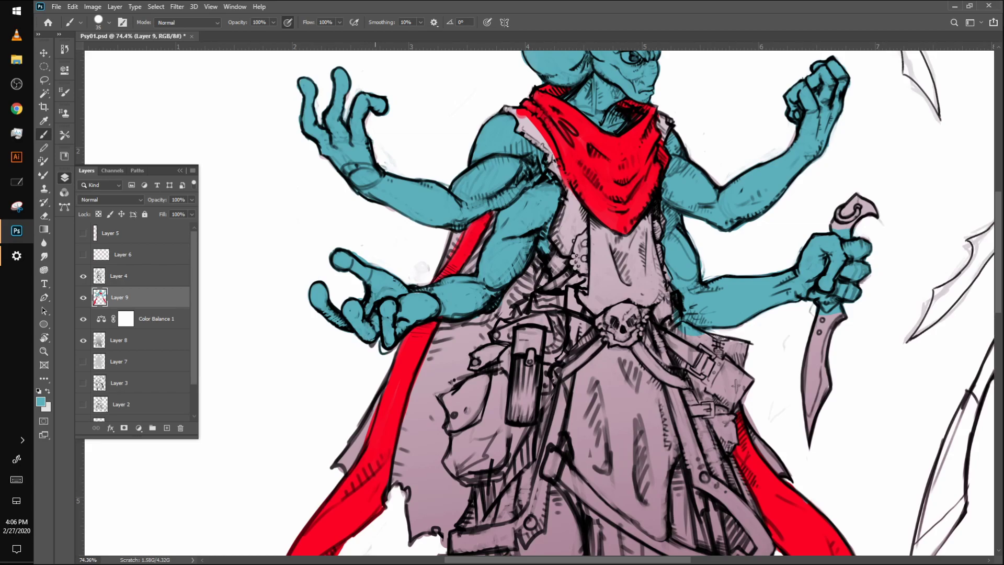
scroll(538, 304, down, 6)
scroll(650, 162, down, 4)
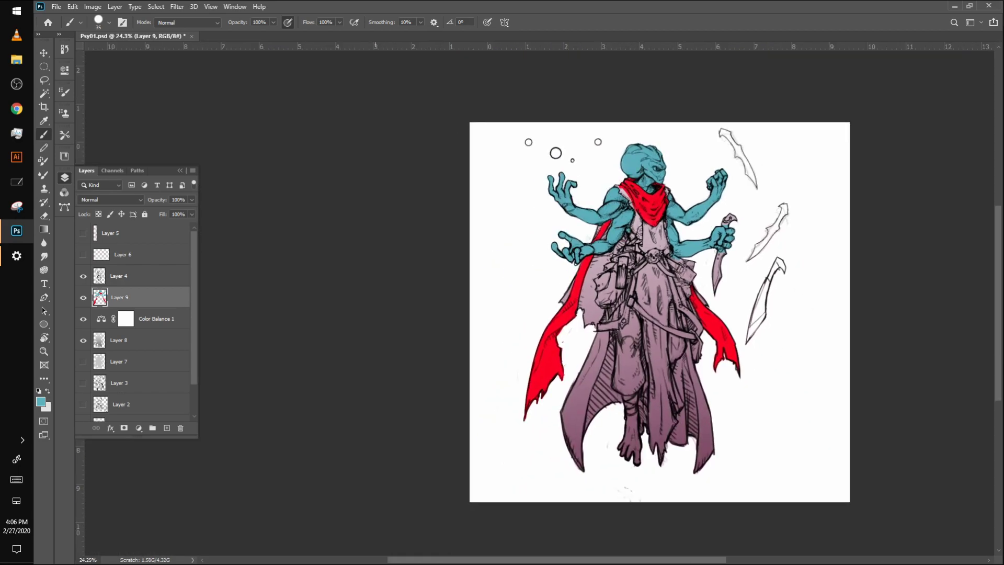
scroll(601, 340, up, 7)
mouse_move(429, 207)
mouse_down()
mouse_move(450, 304)
mouse_move(447, 279)
mouse_move(433, 278)
mouse_move(429, 292)
mouse_move(436, 256)
mouse_move(418, 286)
mouse_move(424, 264)
mouse_move(414, 271)
mouse_move(428, 233)
mouse_move(425, 257)
mouse_move(433, 254)
mouse_move(455, 188)
mouse_move(472, 240)
mouse_move(460, 206)
mouse_up()
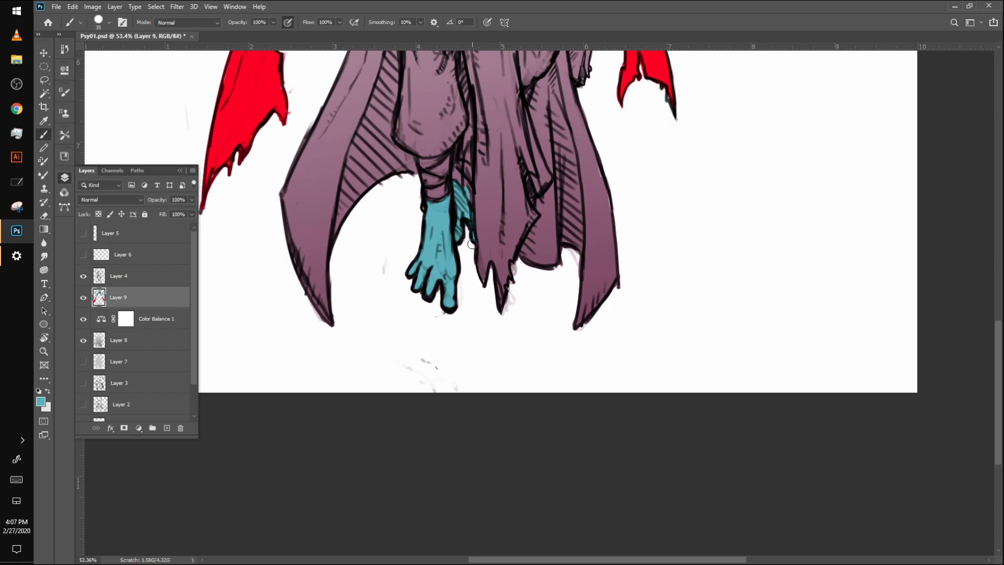
Set Layer 9's blend mode to Multiply and compare the result by hiding and showing the layer
scroll(472, 244, down, 5)
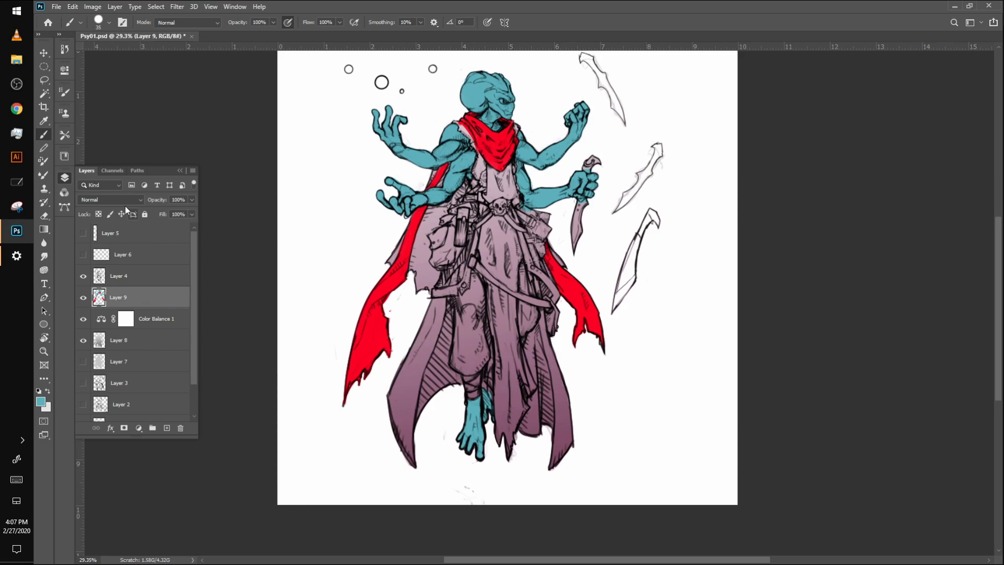
click(121, 200)
click(107, 249)
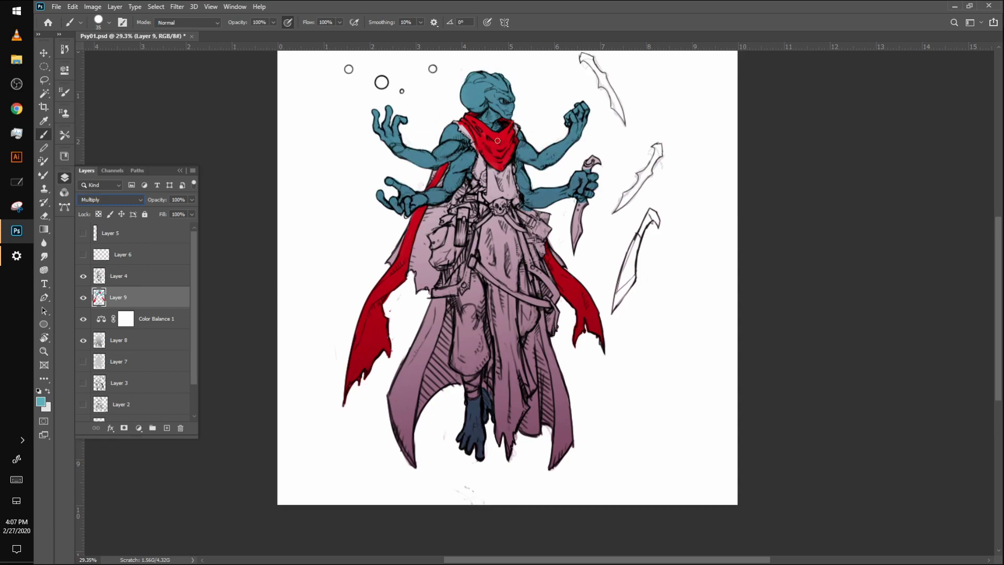
click(84, 298)
click(83, 298)
scroll(586, 360, up, 1)
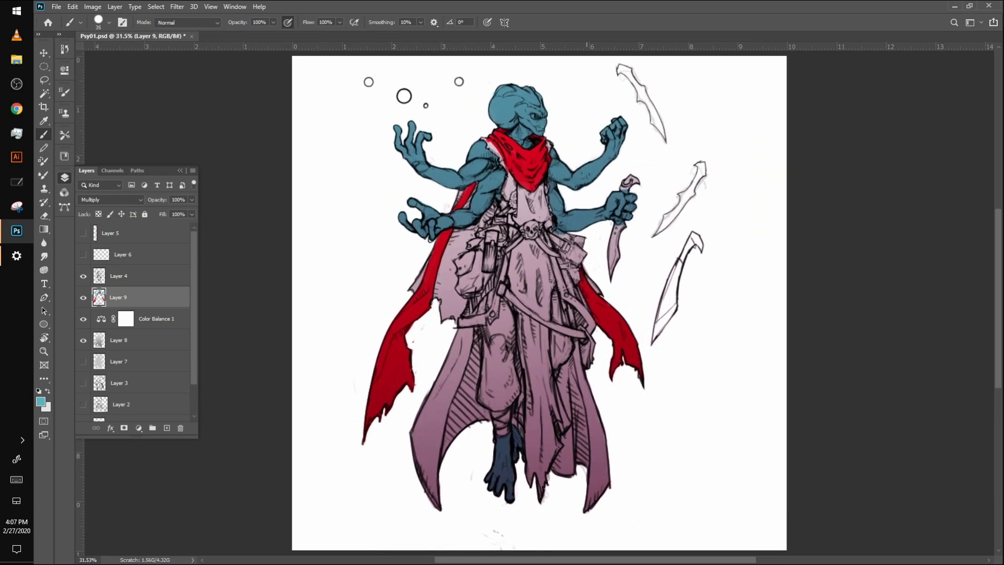